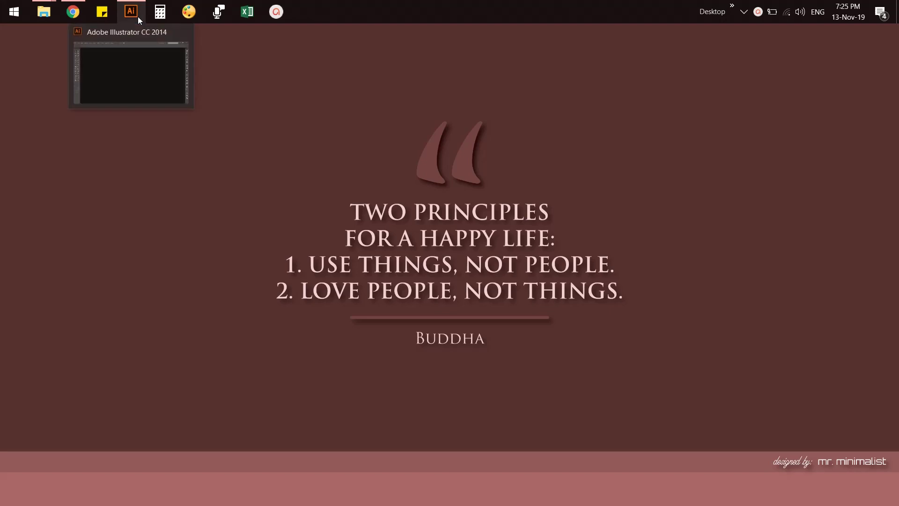
Create a new 500 × 500 px document named 'Beats Logo Design'
left_click(138, 16)
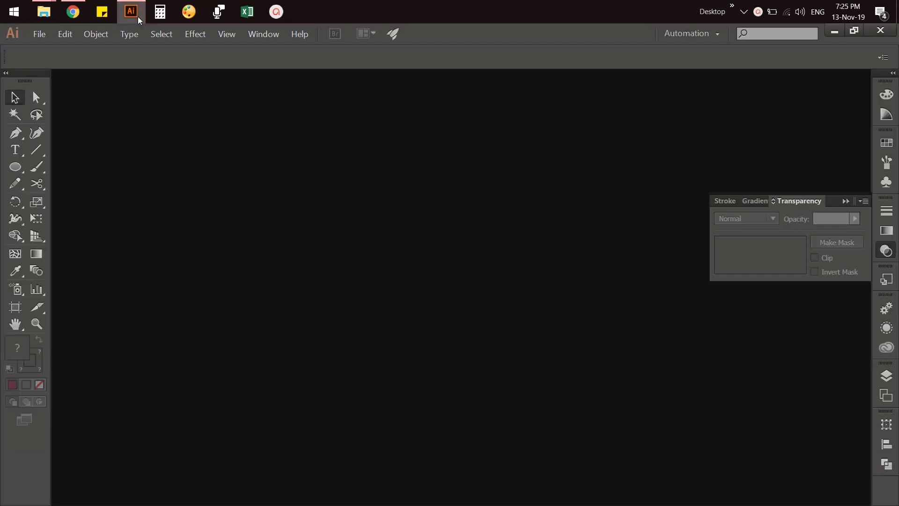
left_click(879, 253)
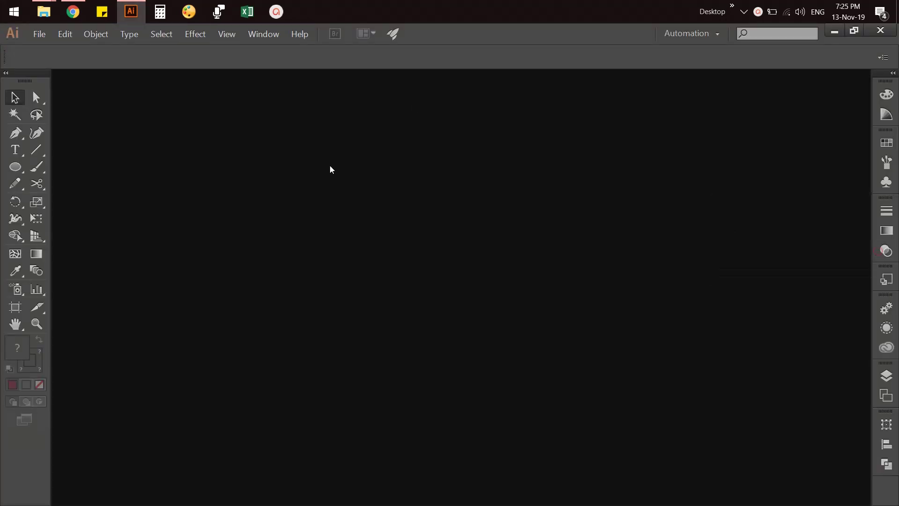
left_click(43, 37)
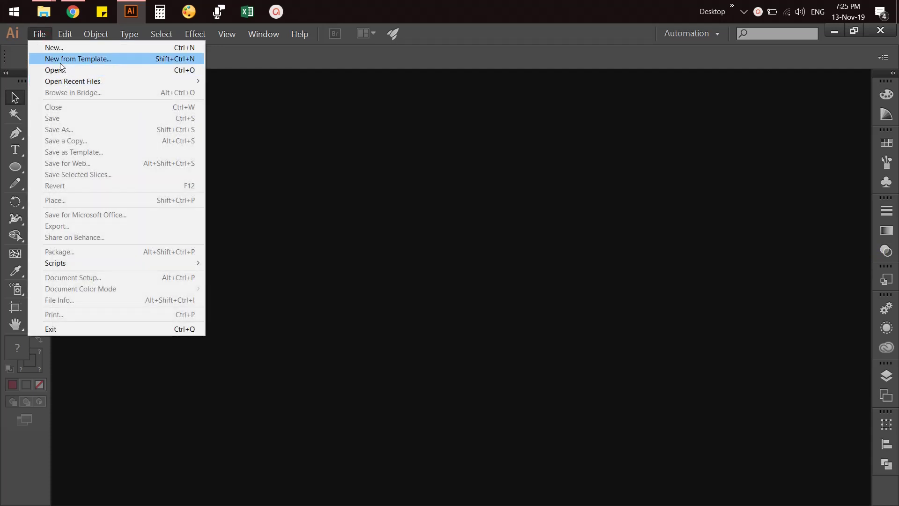
left_click(62, 48)
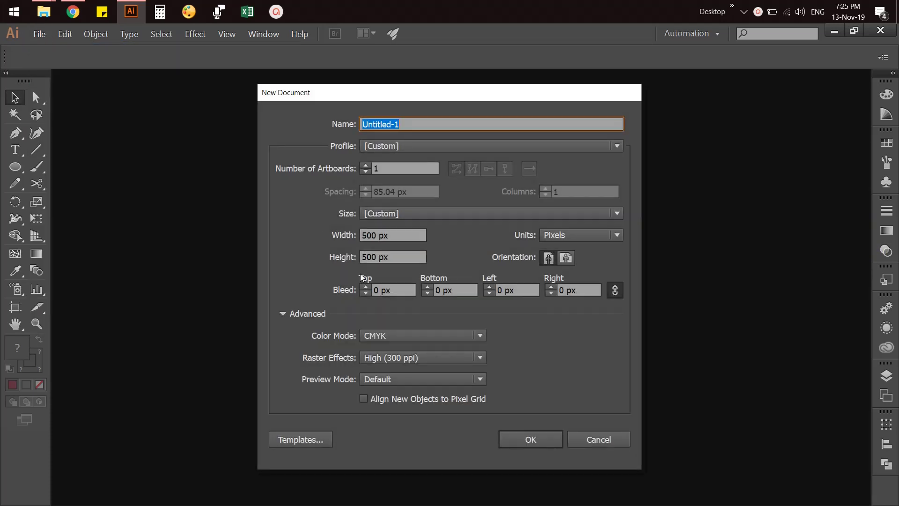
type("Beat")
type("s Logo Design")
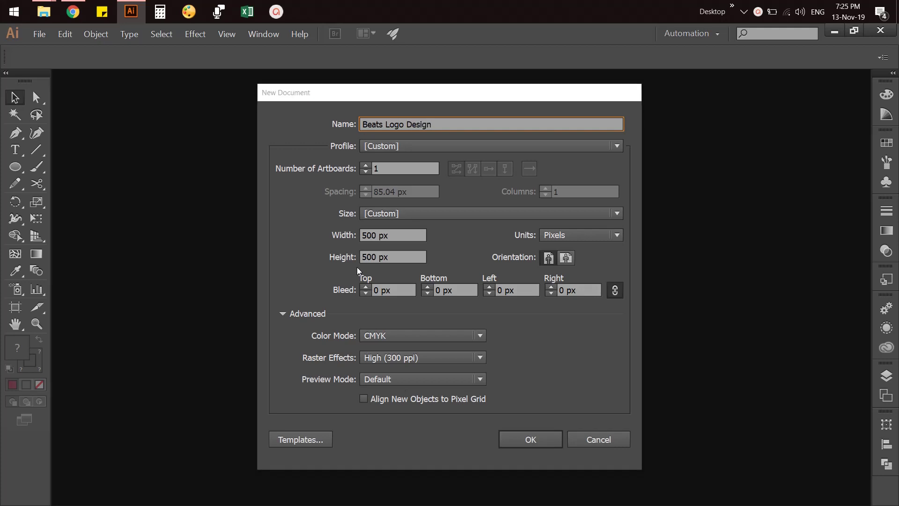
key("Return")
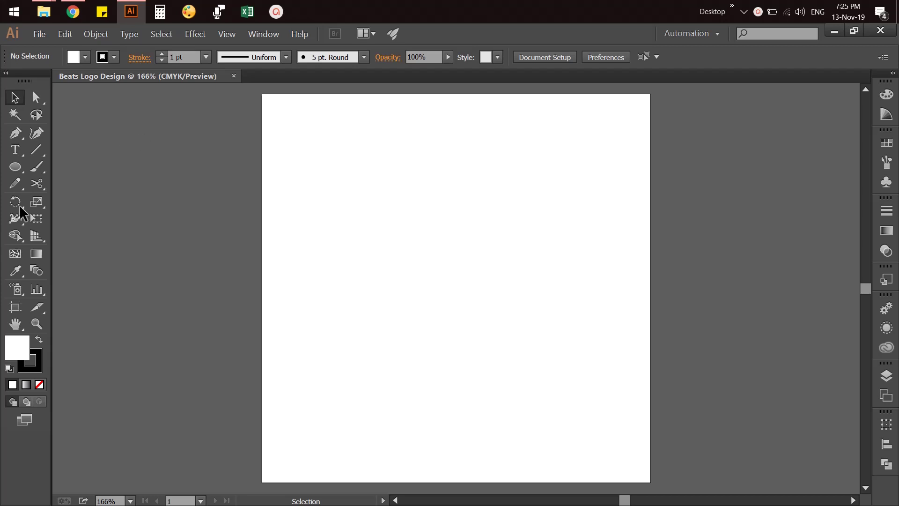
Draw a circle about 205 px wide and move it to the artboard centre
left_click(13, 171)
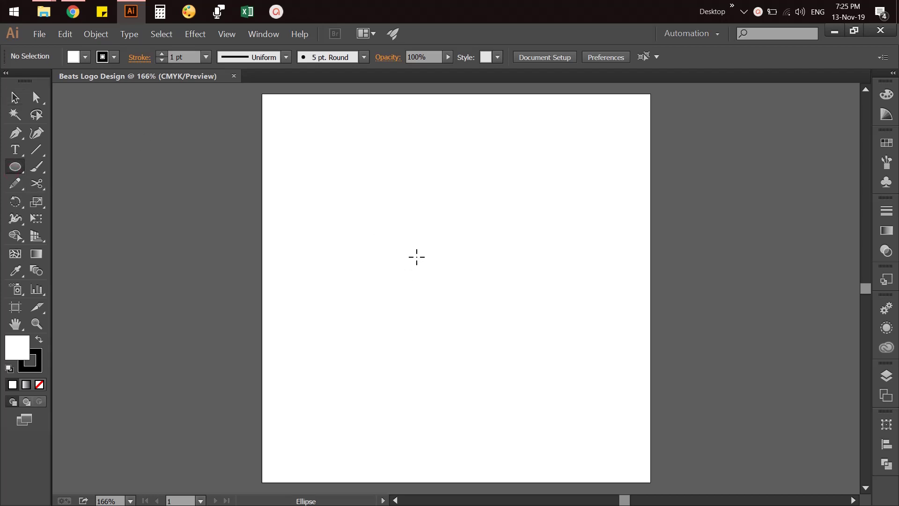
left_click_drag(417, 257, 463, 301)
key("v")
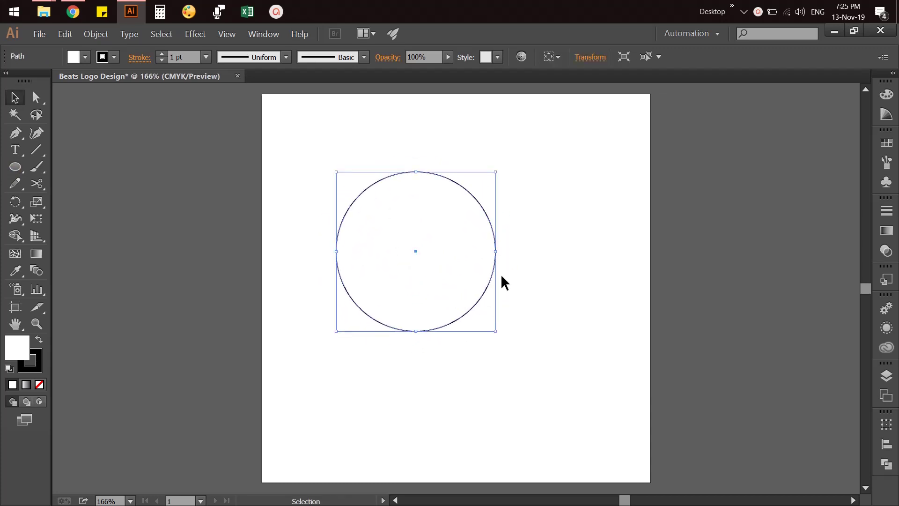
left_click(505, 274)
left_click_drag(495, 261, 535, 301)
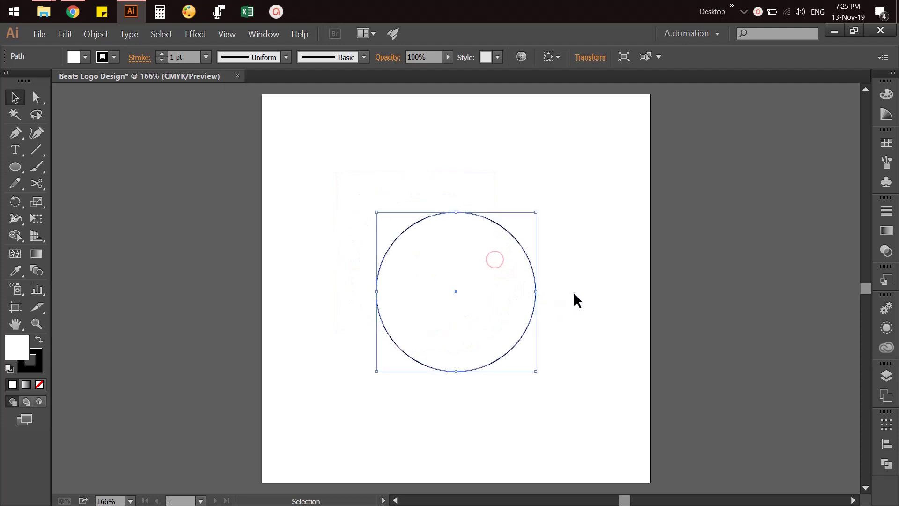
left_click(573, 291)
left_click(533, 275)
Copy the circle and paste an identical copy exactly in front of it
left_click(39, 34)
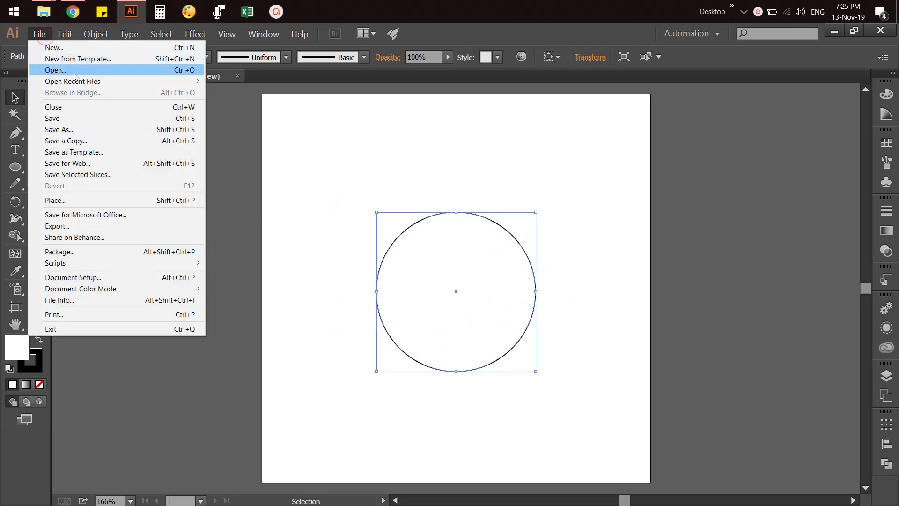
left_click(65, 34)
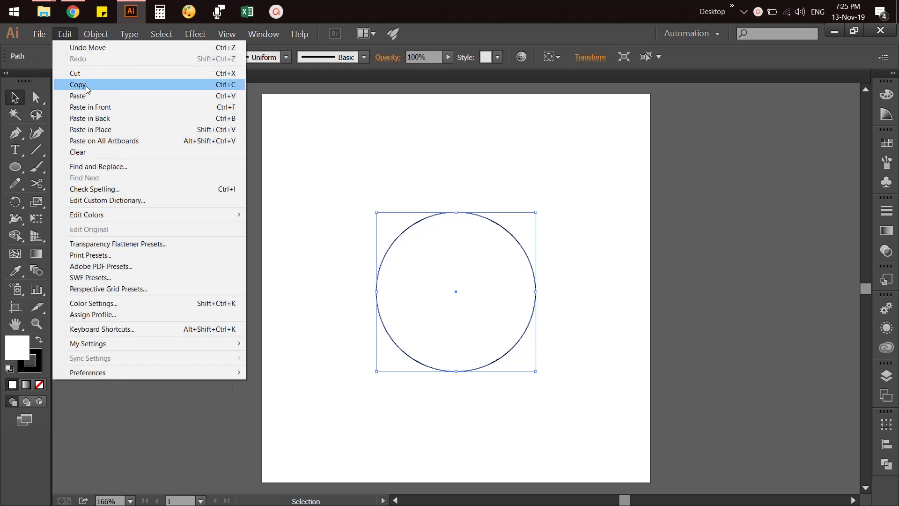
left_click(86, 84)
left_click(68, 35)
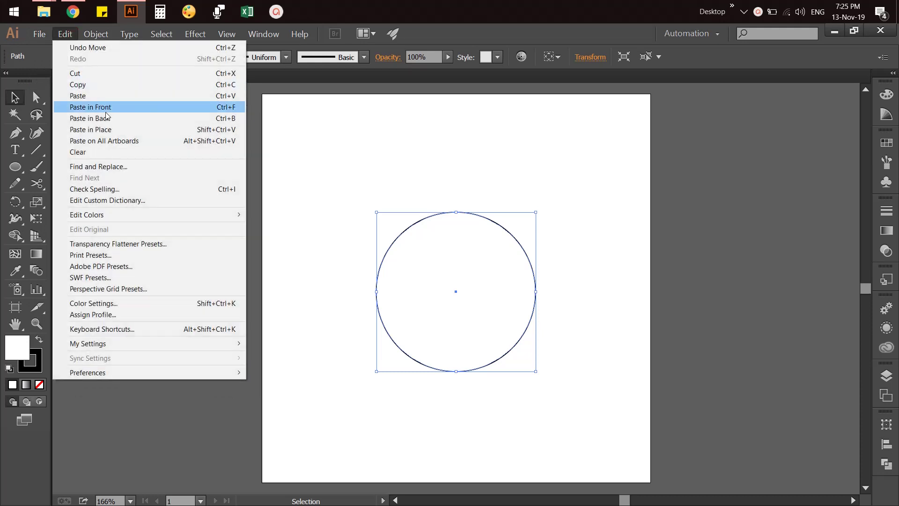
left_click(106, 109)
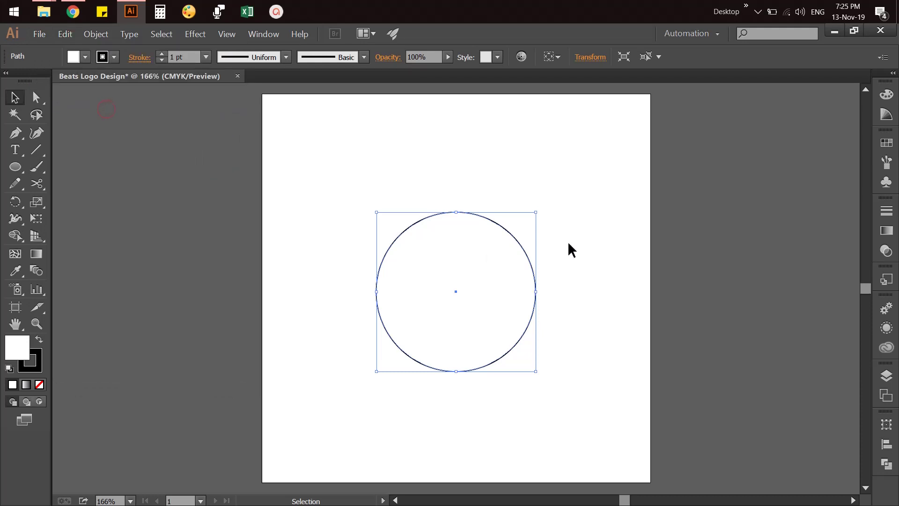
left_click(555, 240)
left_click(522, 244)
left_click(885, 427)
Shrink the top circle copy's width to its value divided by 1.618
left_click(832, 304)
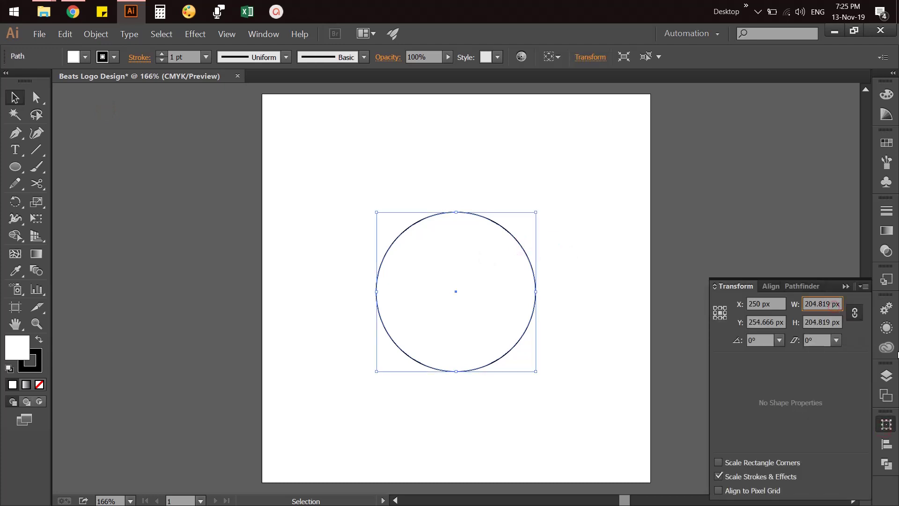
type("/1")
type(".618")
key("alt+Return")
left_click(579, 231)
Vertically align-centre both circles so the smaller one sits inside the larger
left_click_drag(535, 211, 457, 277)
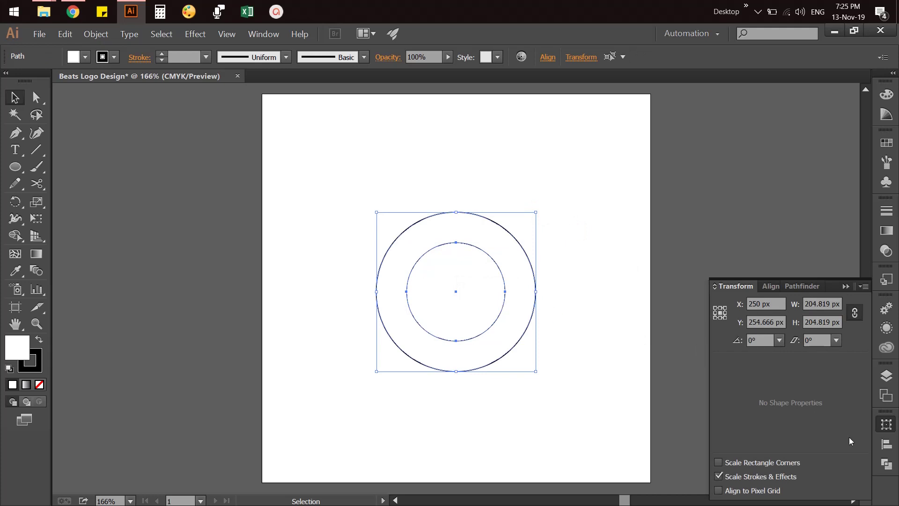
left_click(883, 449)
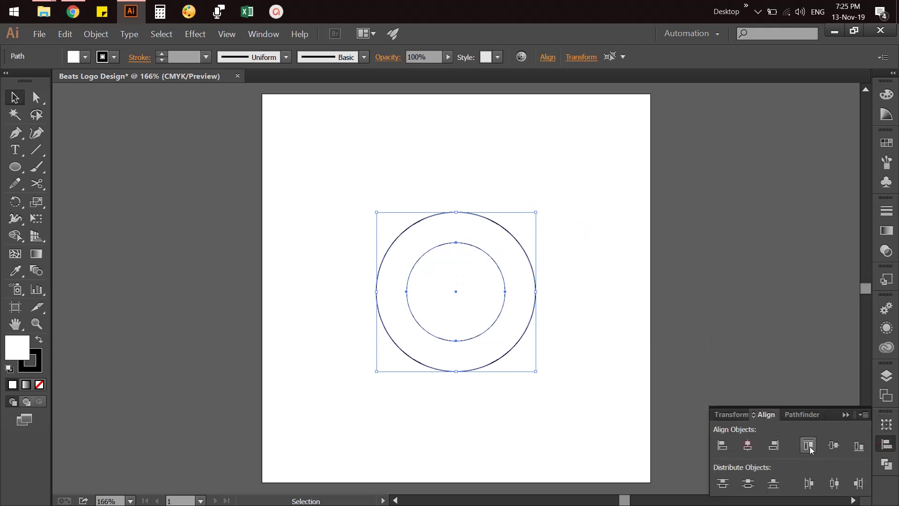
left_click(834, 446)
left_click(788, 354)
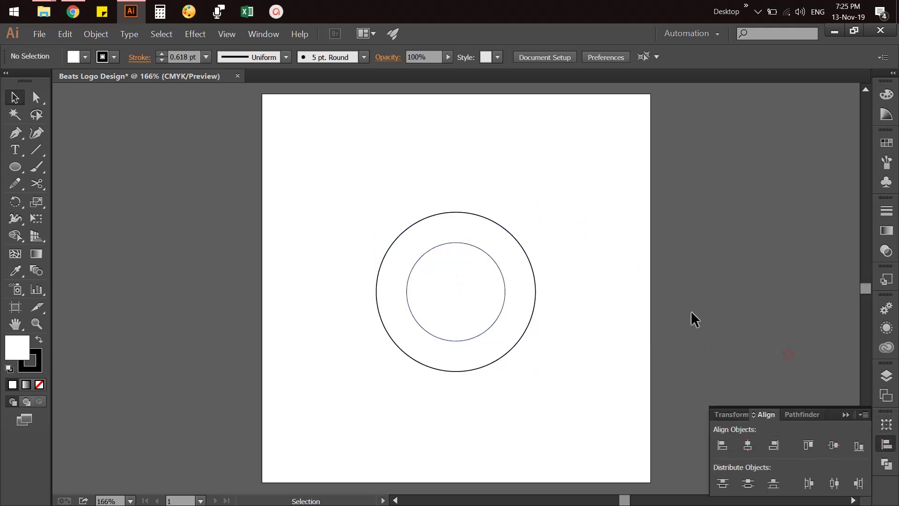
left_click_drag(565, 222, 465, 304)
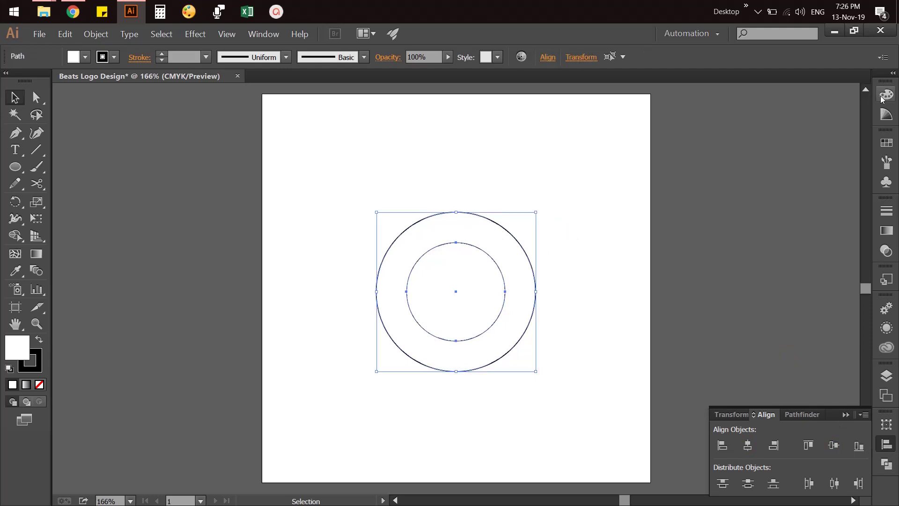
left_click(615, 208)
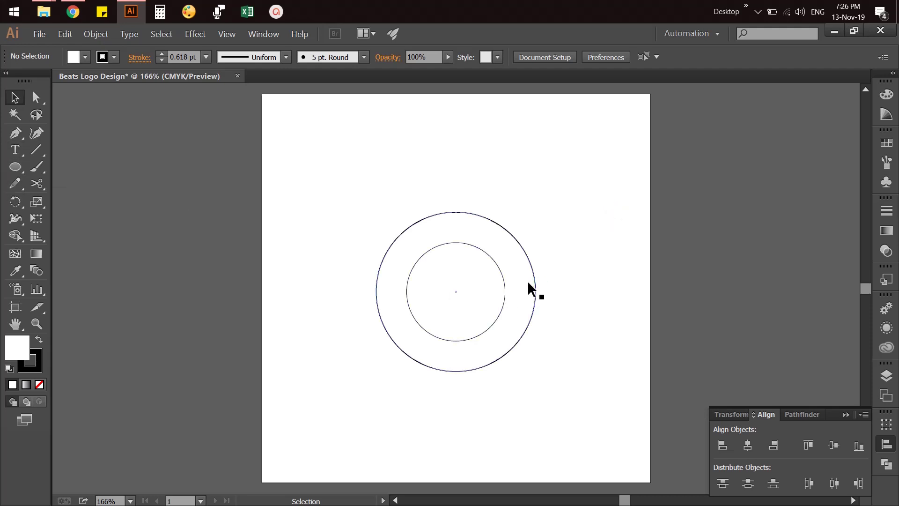
Draw a tall narrow rectangle to the left of the ring
left_click(18, 169)
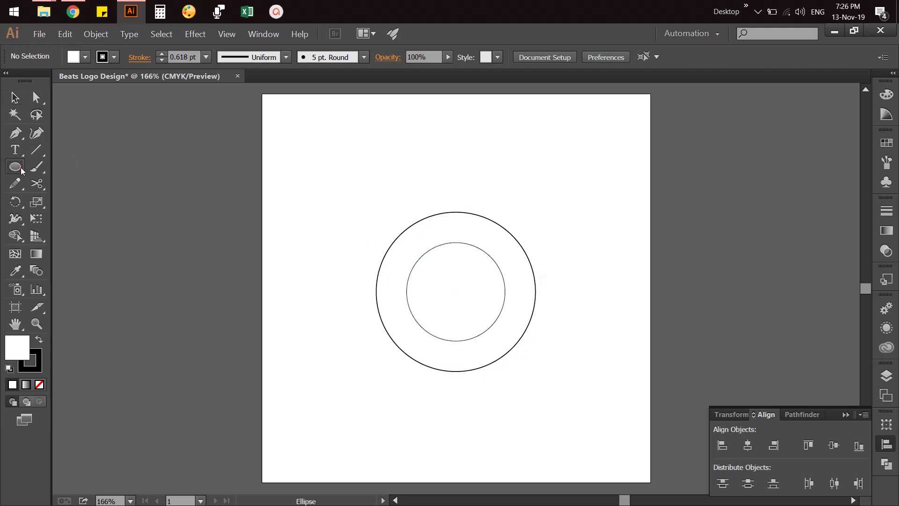
left_click_drag(19, 172, 59, 167)
left_click_drag(371, 156, 407, 317)
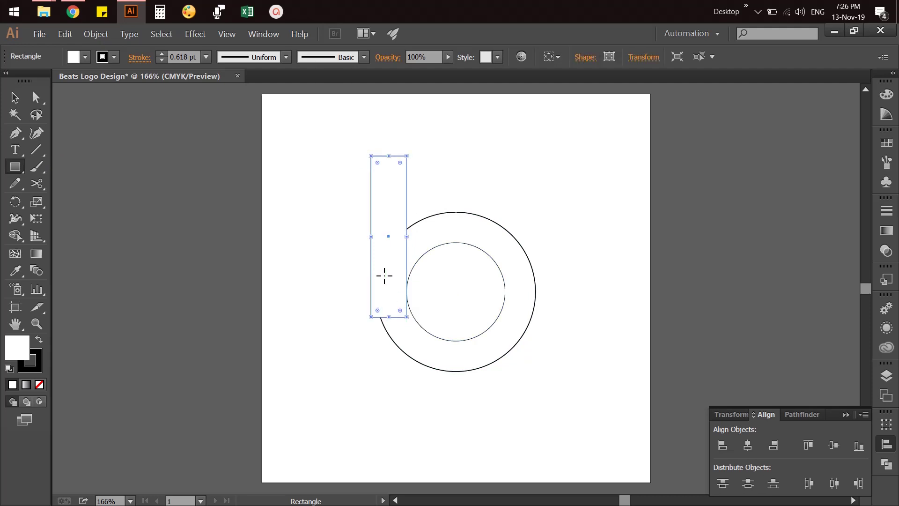
key("v")
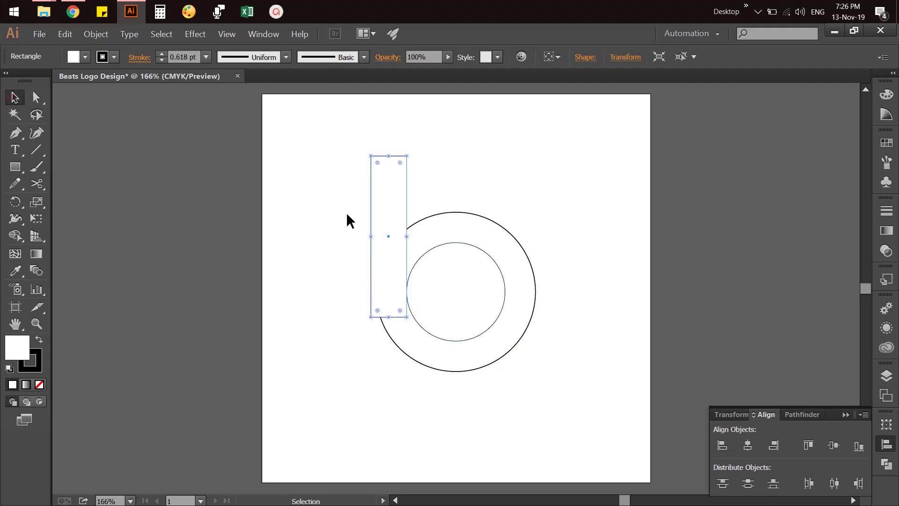
Align the rectangle's left edge and bottom with the outer circle's edges
left_click_drag(371, 237, 382, 236)
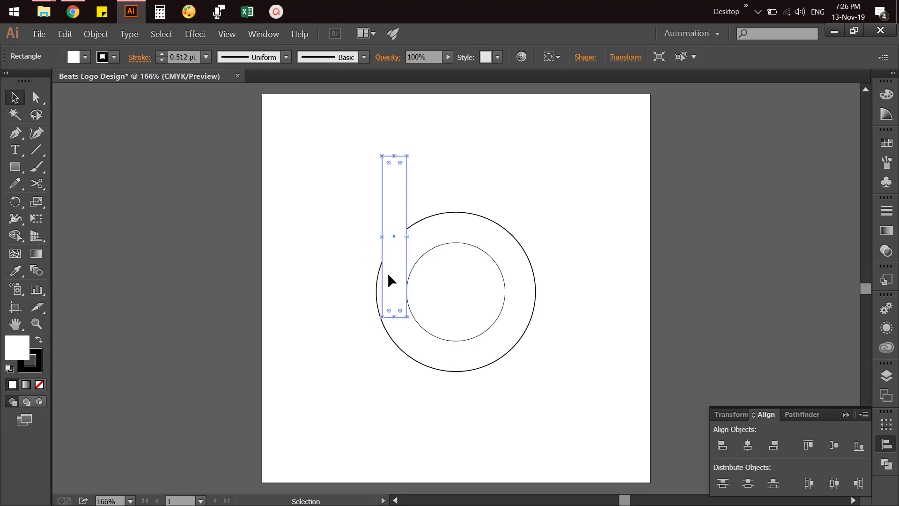
left_click_drag(383, 236, 377, 237)
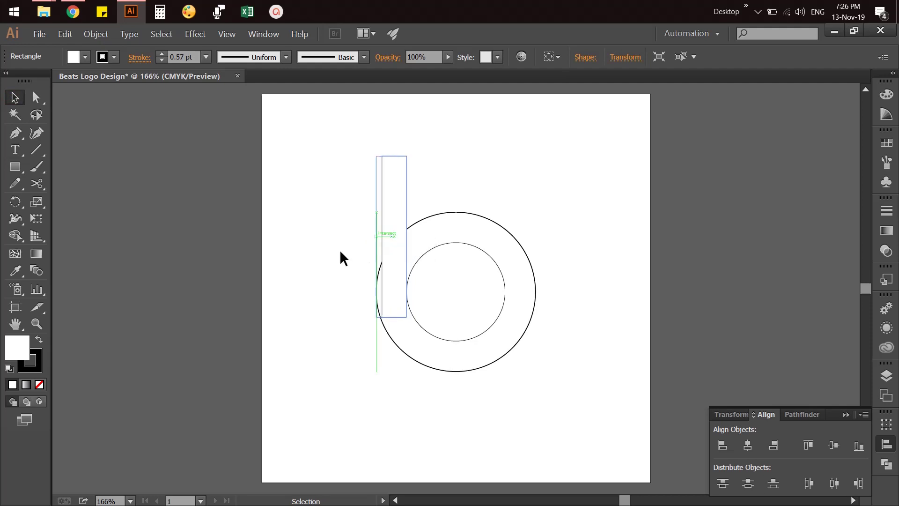
left_click(301, 262)
left_click(390, 308)
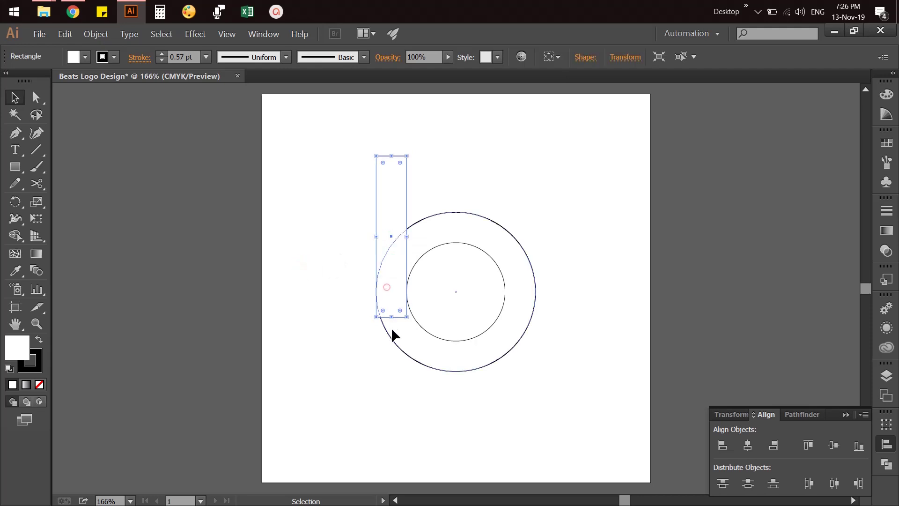
mouse_move(392, 317)
left_mouse_down()
mouse_move(389, 415)
mouse_move(465, 397)
mouse_move(459, 393)
left_mouse_up()
left_click(457, 391)
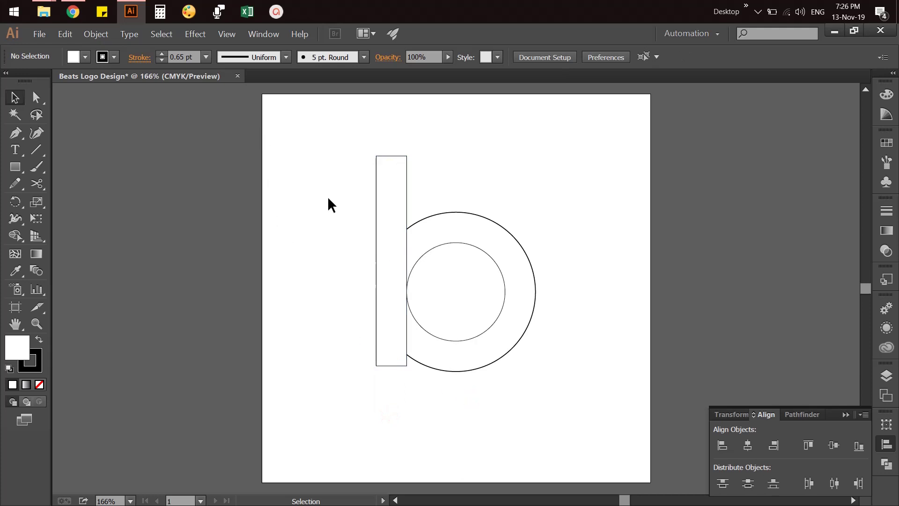
Paste an in-place copy of the outer circle in front of it
left_click(533, 274)
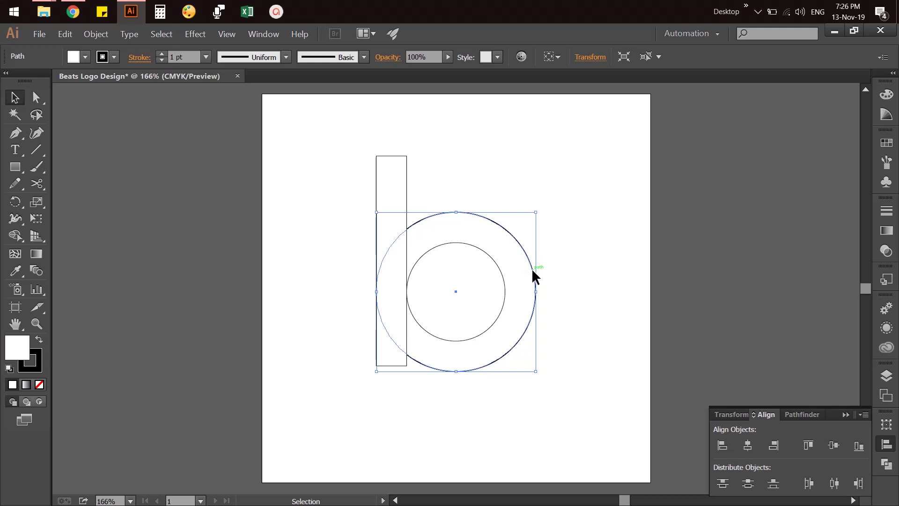
left_click(65, 35)
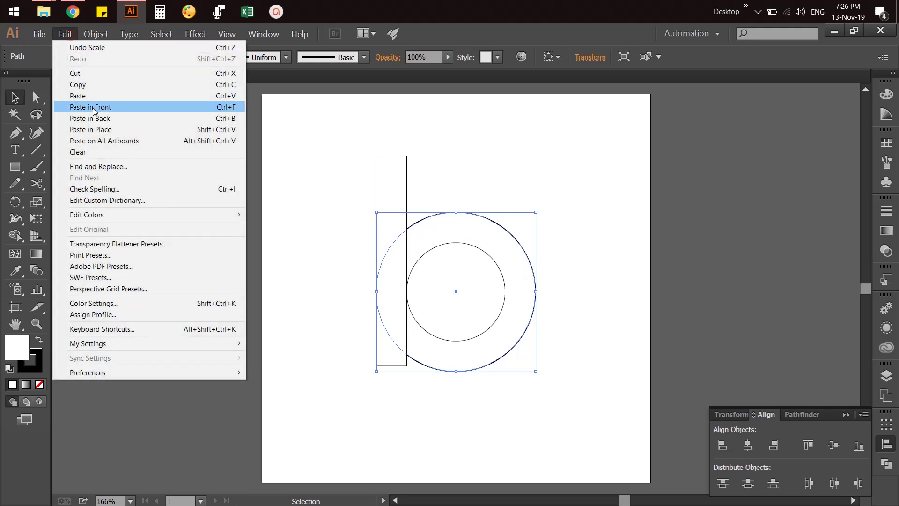
left_click(85, 84)
left_click(64, 34)
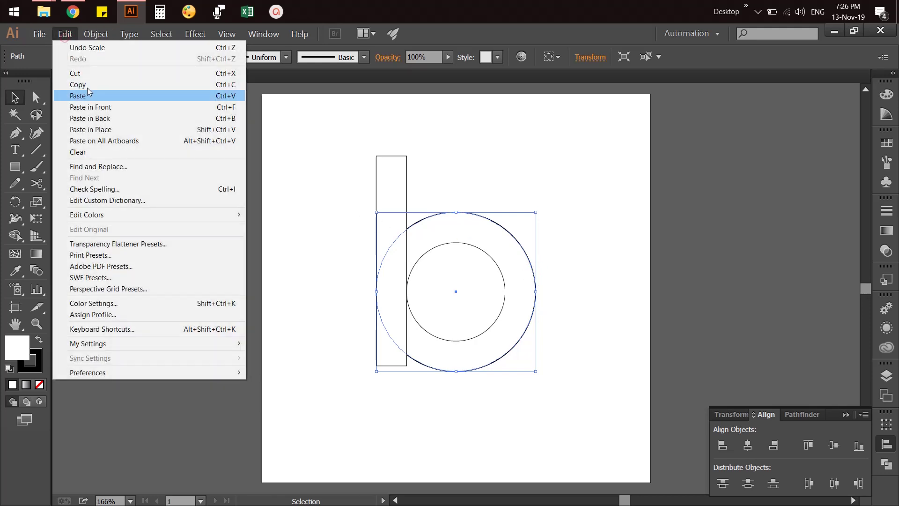
left_click(92, 108)
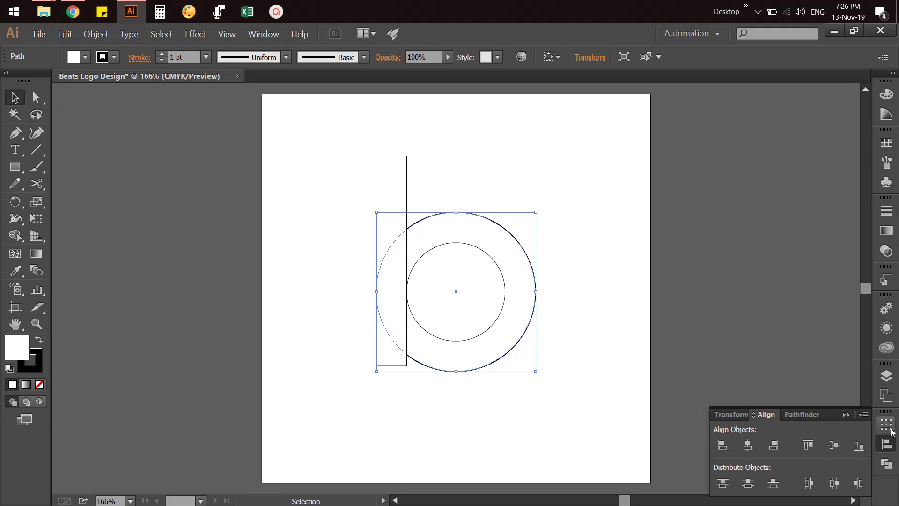
Enlarge the copy's width by *1.618 to about 331.397 px
left_click(886, 425)
left_click(830, 305)
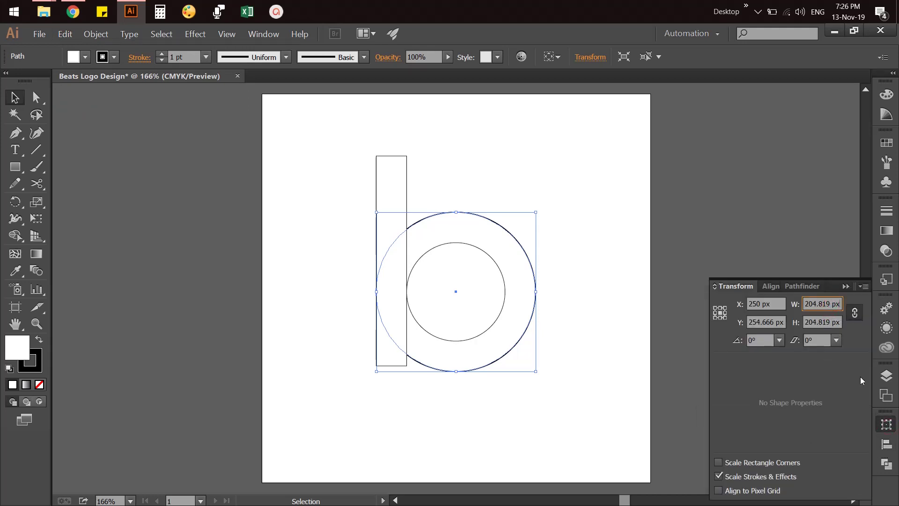
type("*1.")
type("618")
key("Tab")
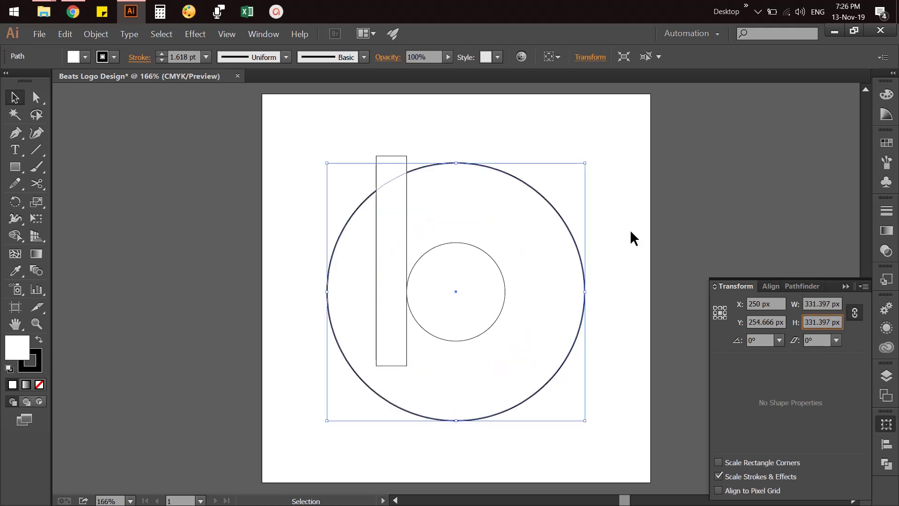
left_click(630, 229)
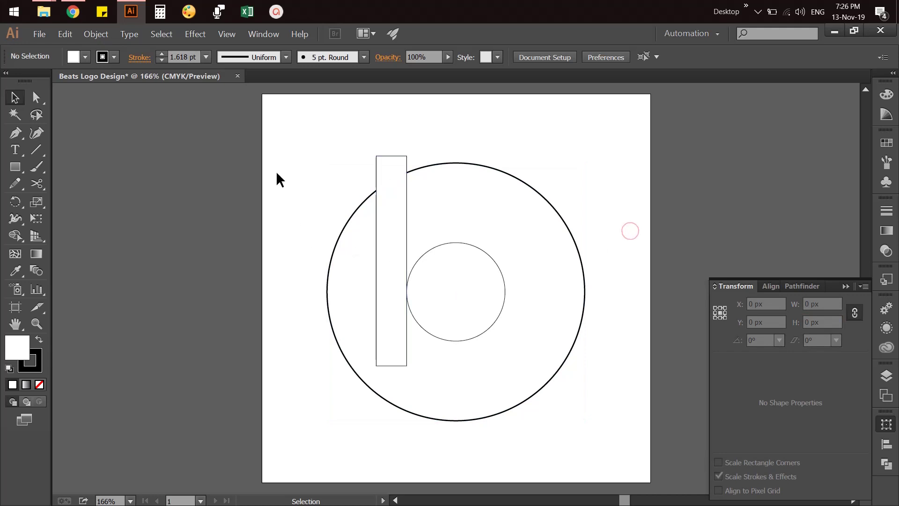
left_click_drag(278, 173, 631, 456)
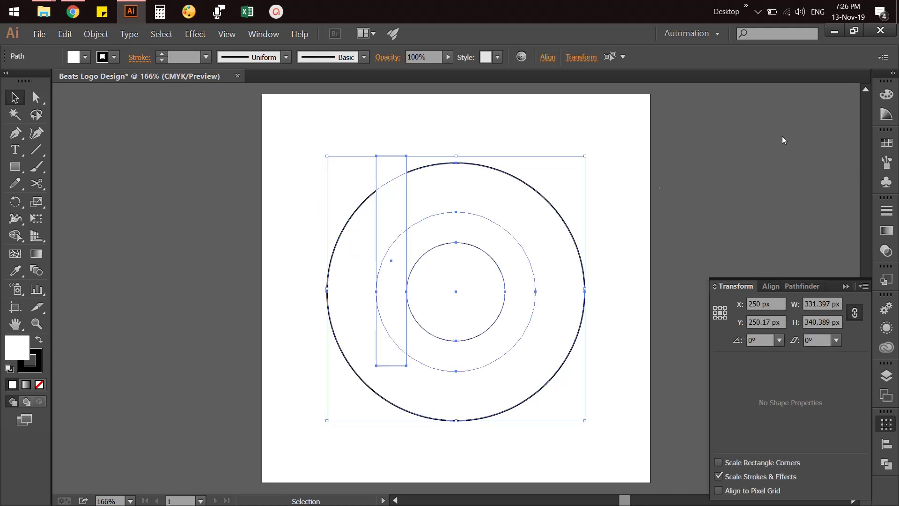
Give all selected shapes no fill and a black 1 pt stroke
left_click(887, 96)
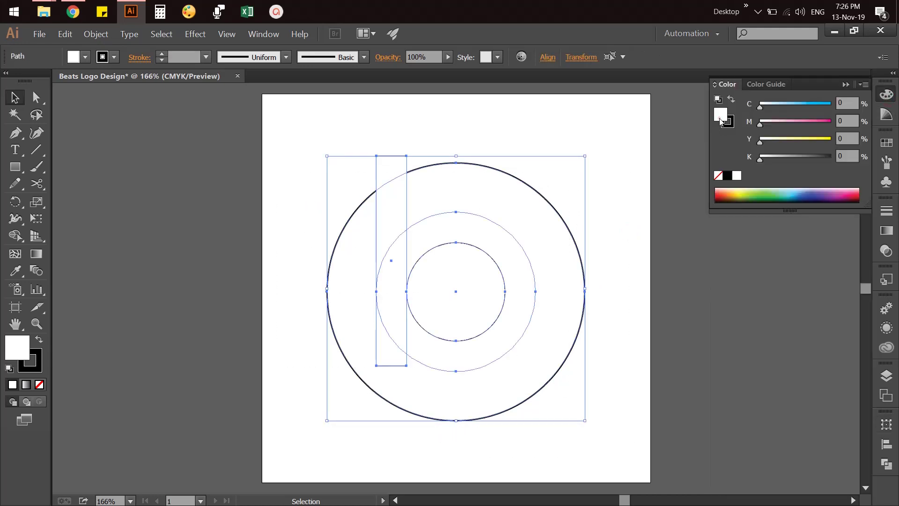
left_click(718, 176)
left_click(728, 122)
left_click(727, 175)
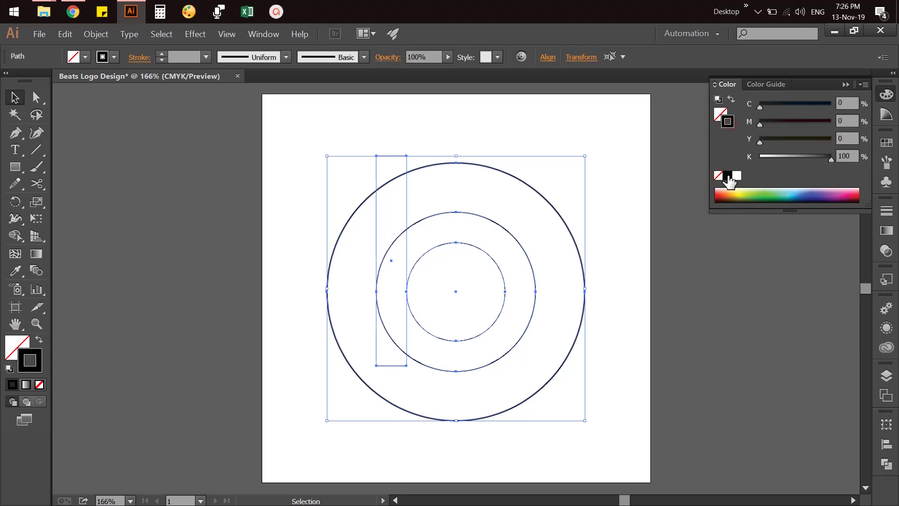
left_click(161, 53)
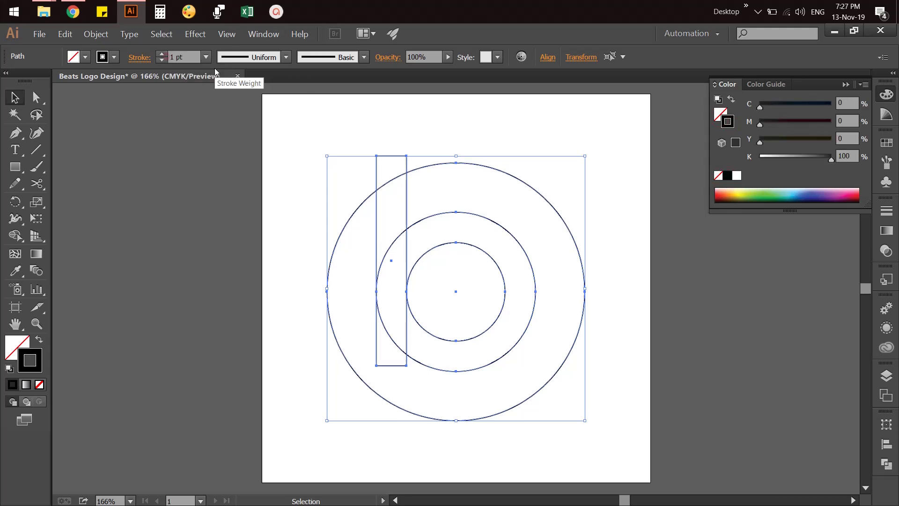
left_click(881, 97)
left_click(672, 205)
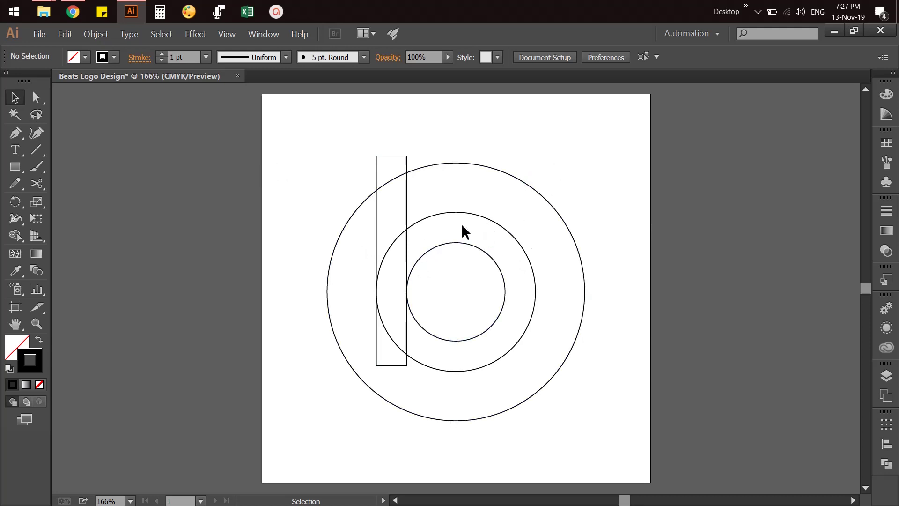
left_click_drag(293, 177, 616, 433)
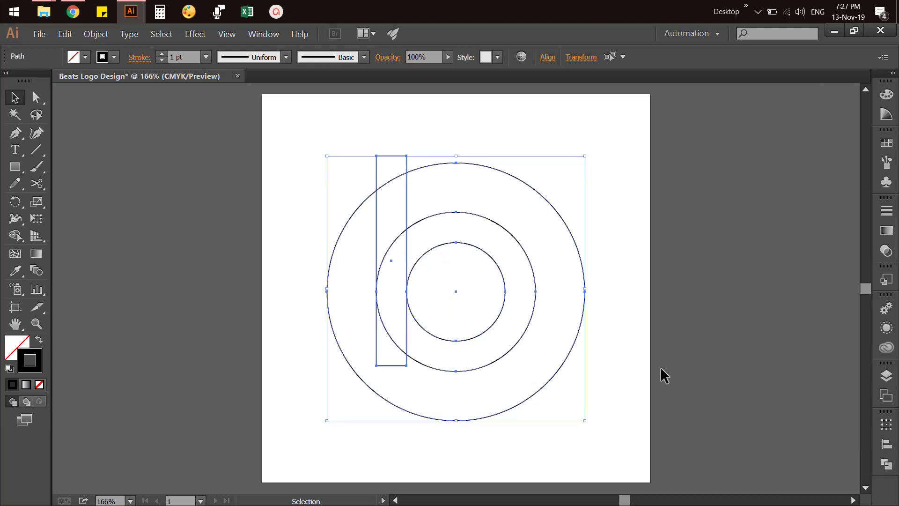
Merge the rectangle stem and middle ring into a b shape, removing the piece above the circle
left_click(25, 242)
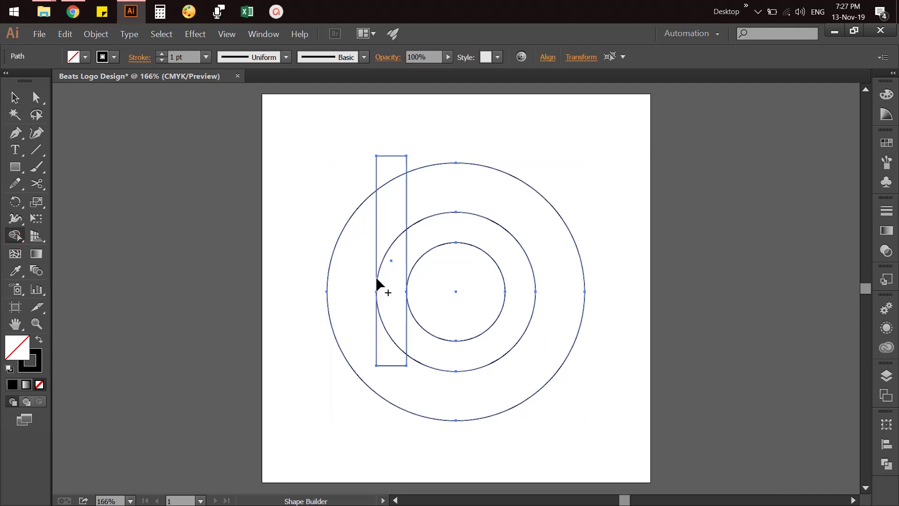
left_click_drag(392, 225, 396, 360)
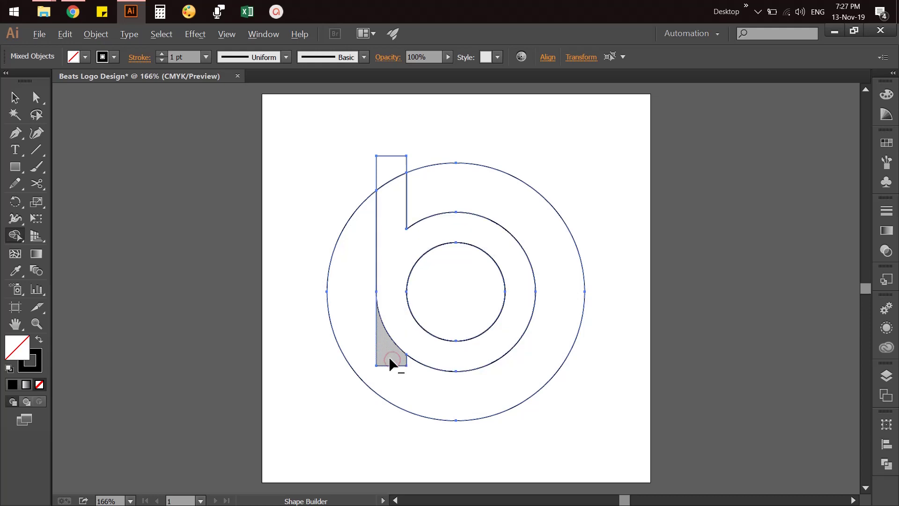
left_click(390, 363, "alt")
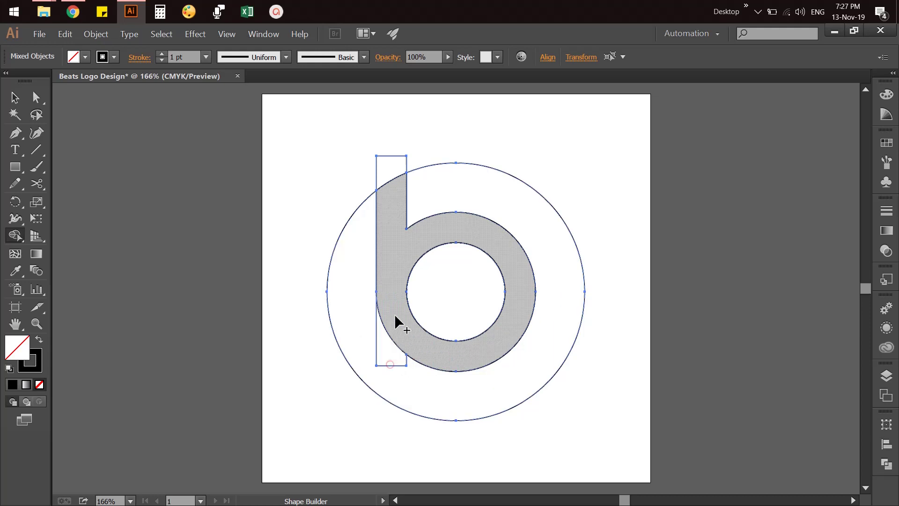
left_click(385, 344, "alt")
left_click(383, 167, "alt")
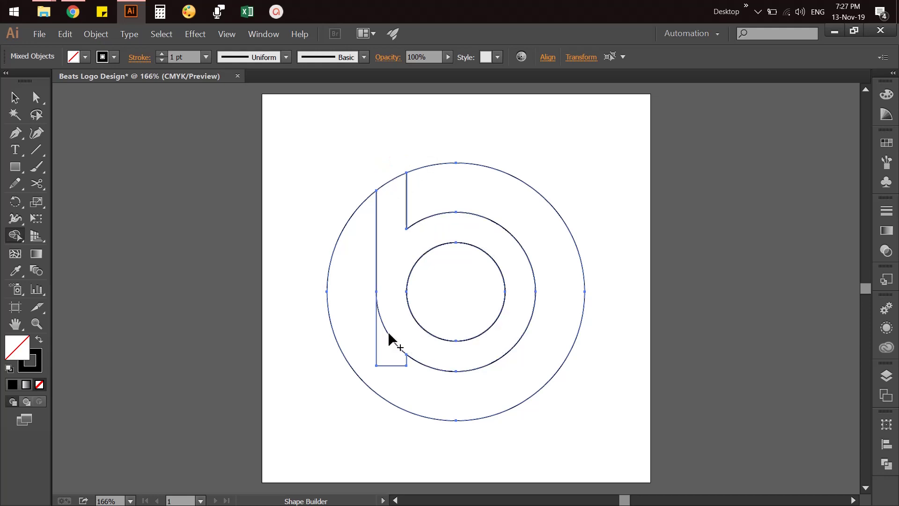
left_click_drag(379, 357, 419, 377)
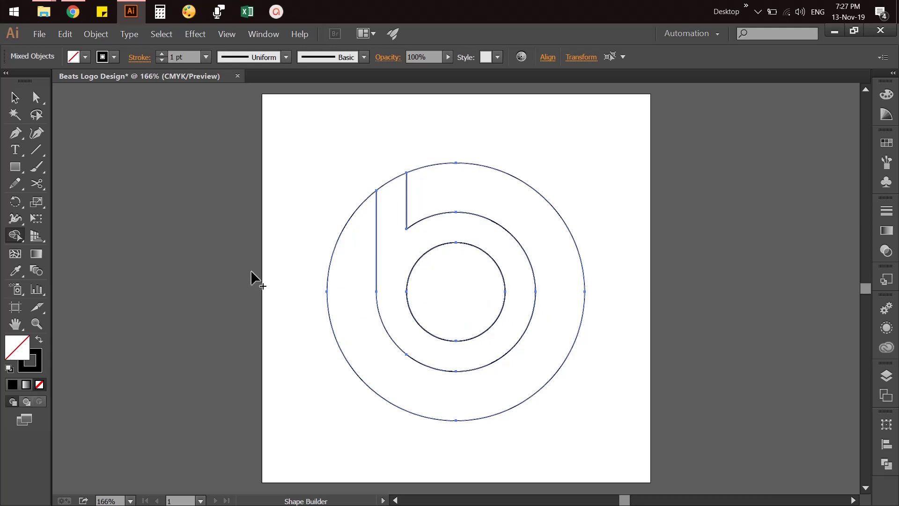
Inspect the outer circle and b-shaped compound path, then bring up Chrome
left_click(14, 97)
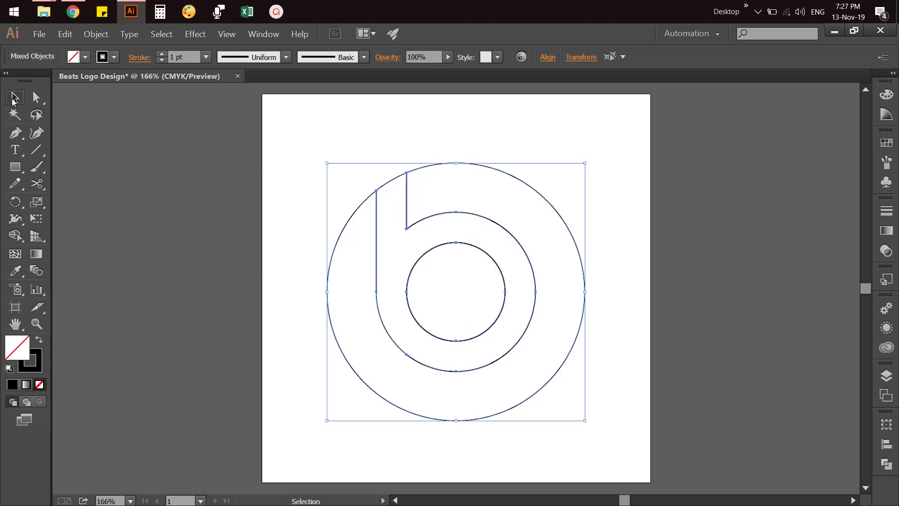
left_click(166, 187)
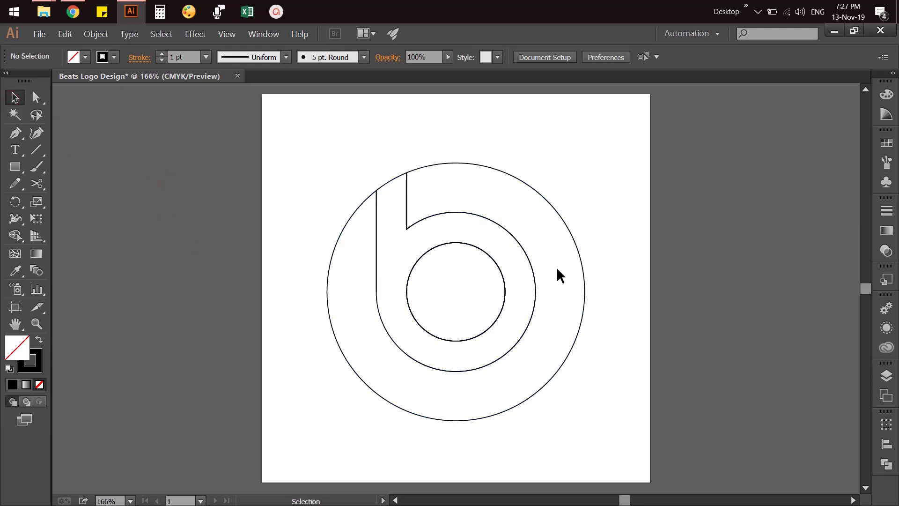
left_click(562, 219)
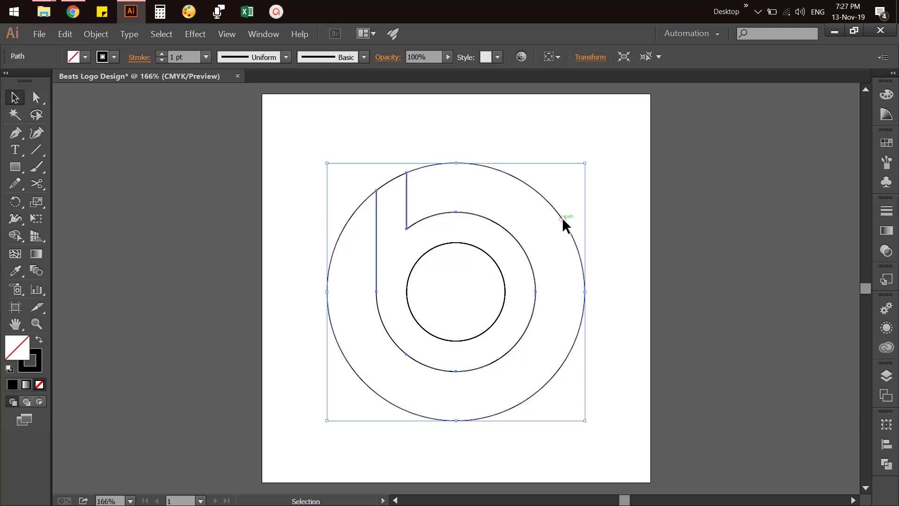
left_click(671, 224)
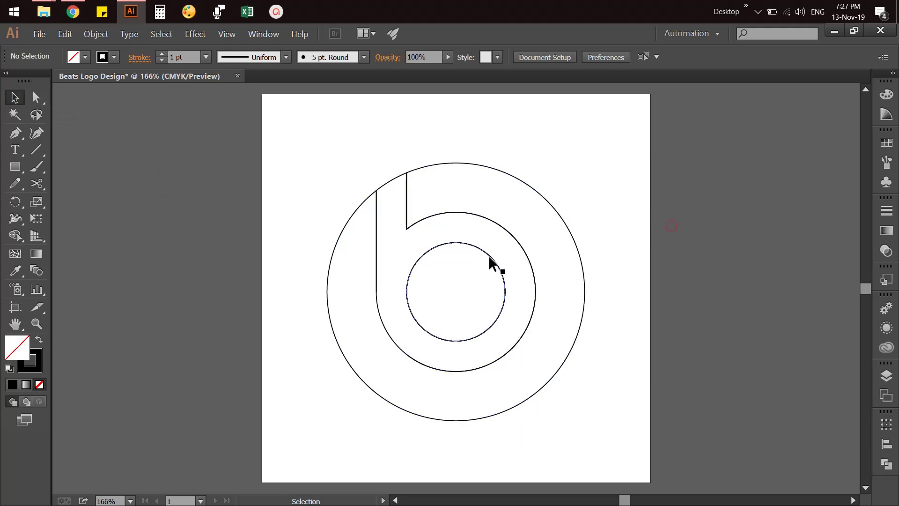
left_click(489, 256)
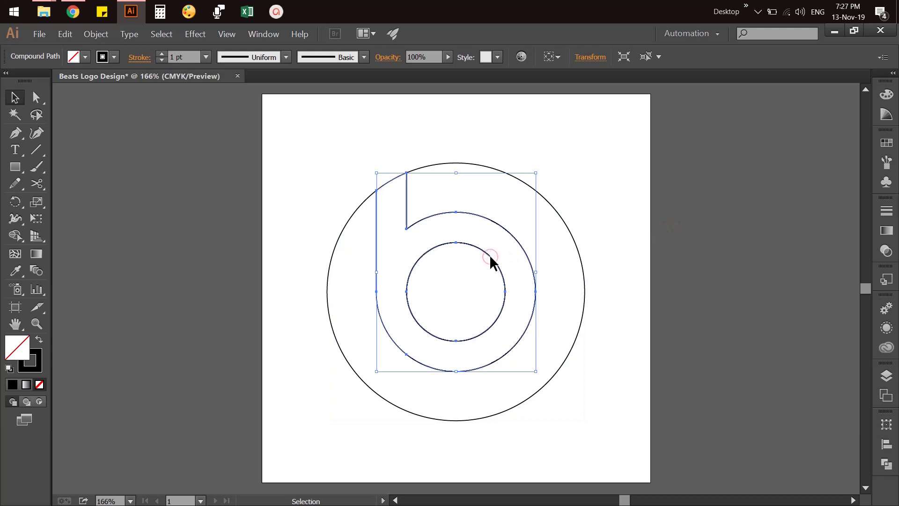
left_click(887, 95)
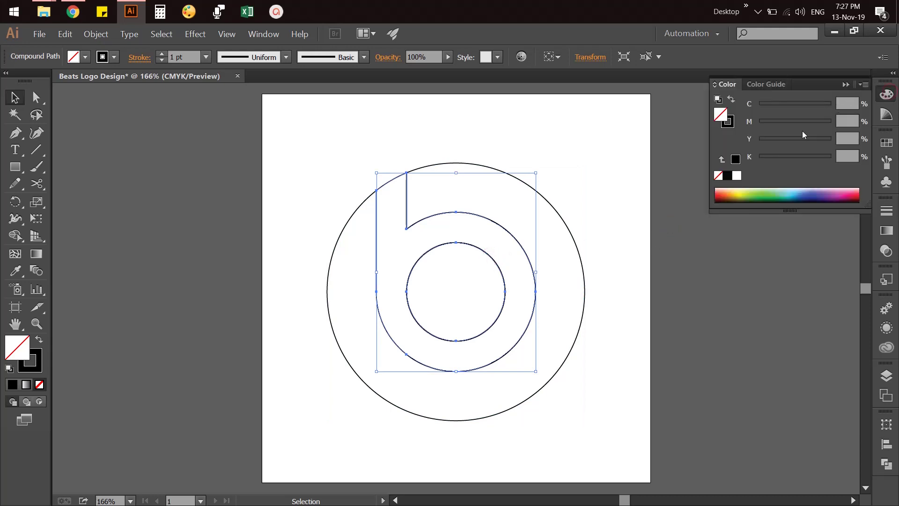
left_click(887, 94)
left_click(646, 184)
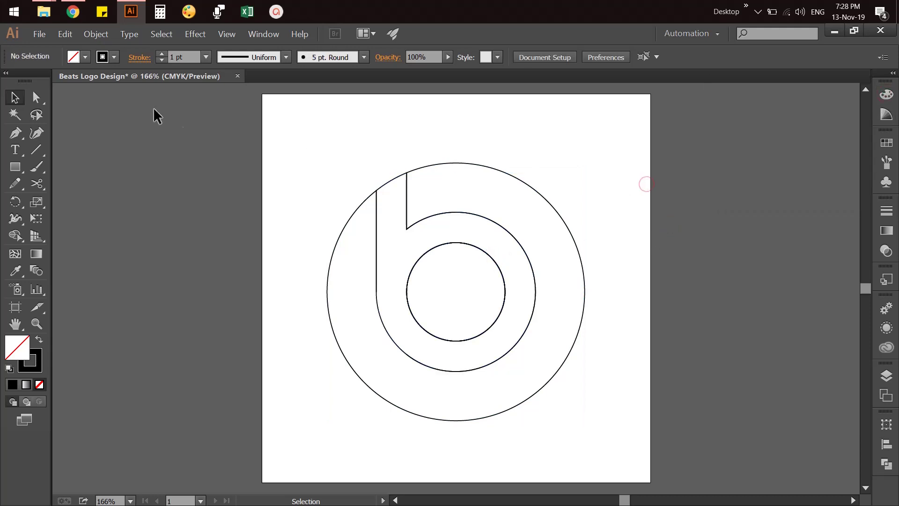
left_click(73, 12)
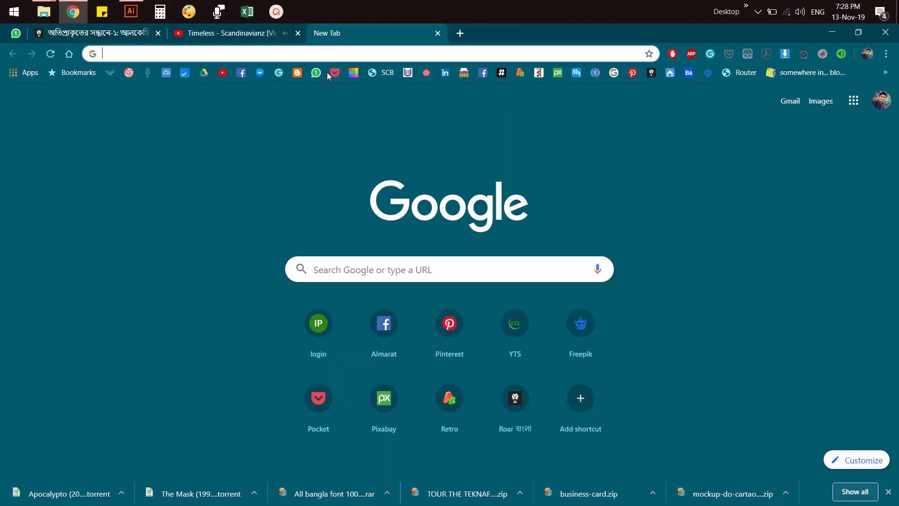
Search Google for 'beats logo color' and highlight the hex code e01f3d
type("beat")
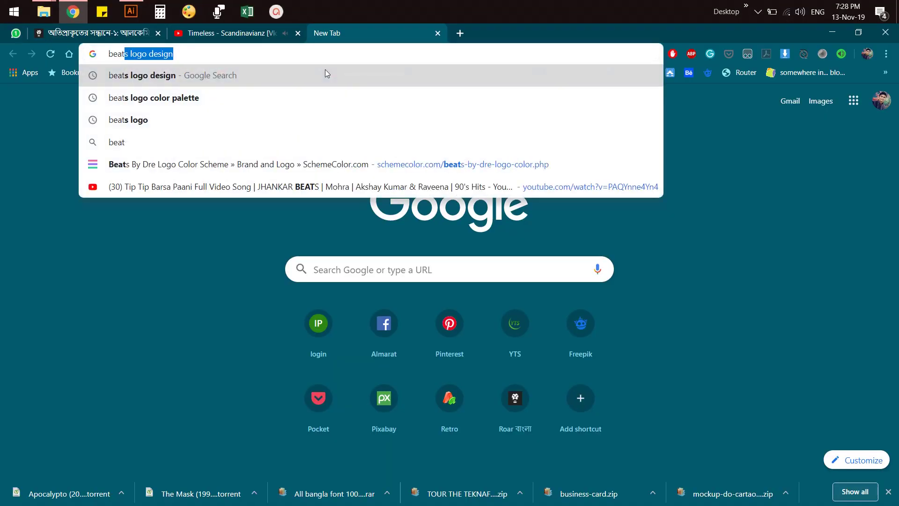
type("s log")
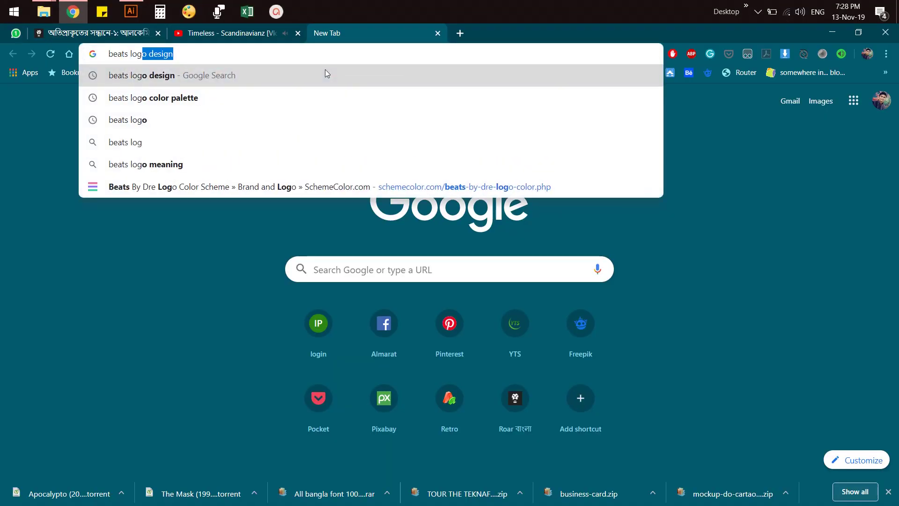
type("o color")
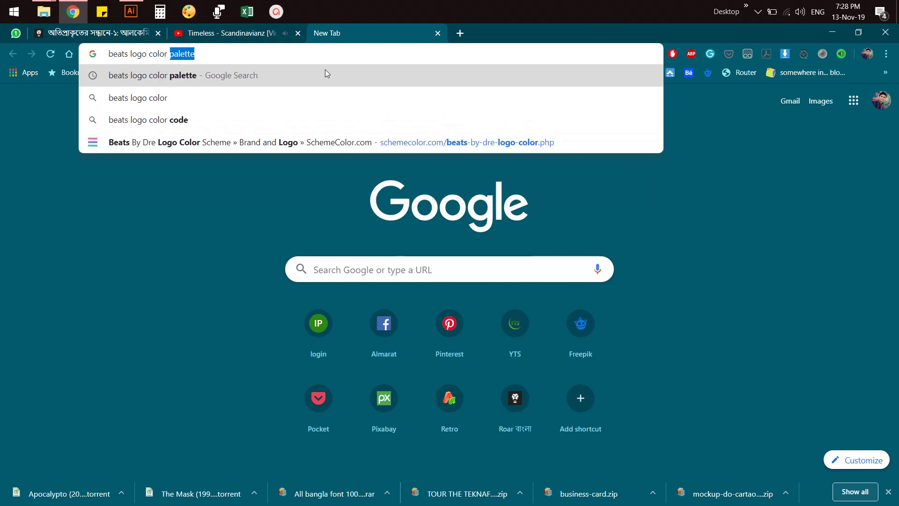
key("Return")
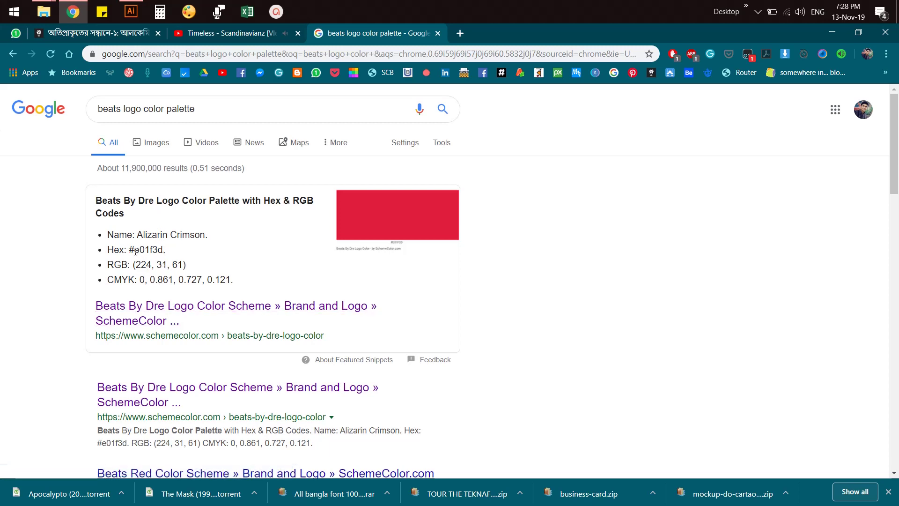
left_click_drag(134, 250, 164, 250)
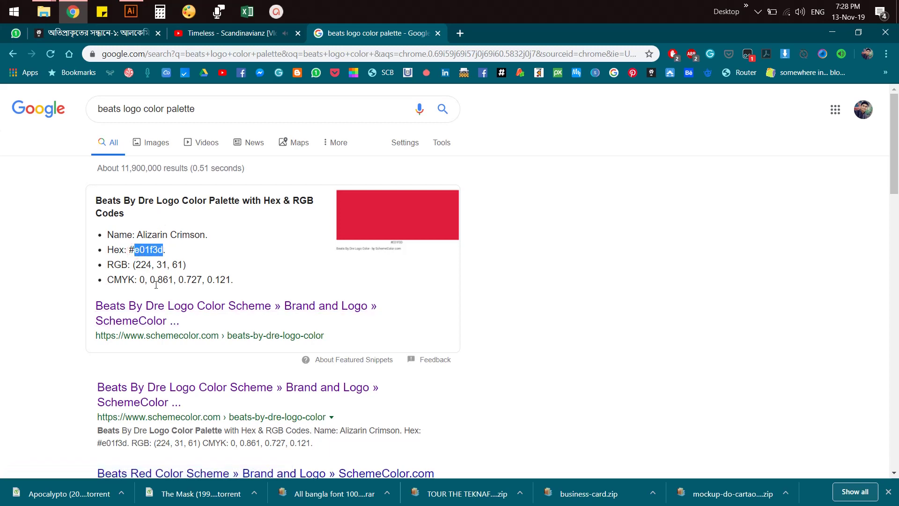
Fill the outer ring with red, hex e01f3f, via the Color Picker
key("alt+Tab")
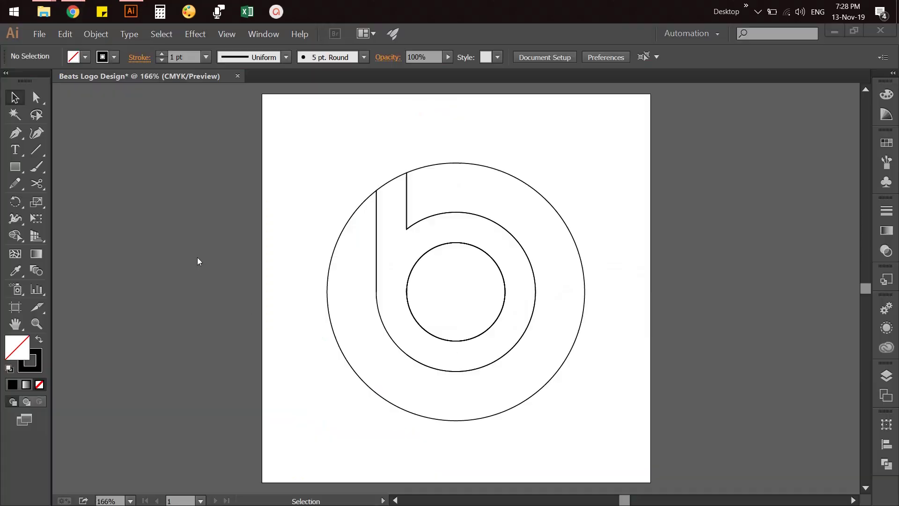
left_click(543, 195)
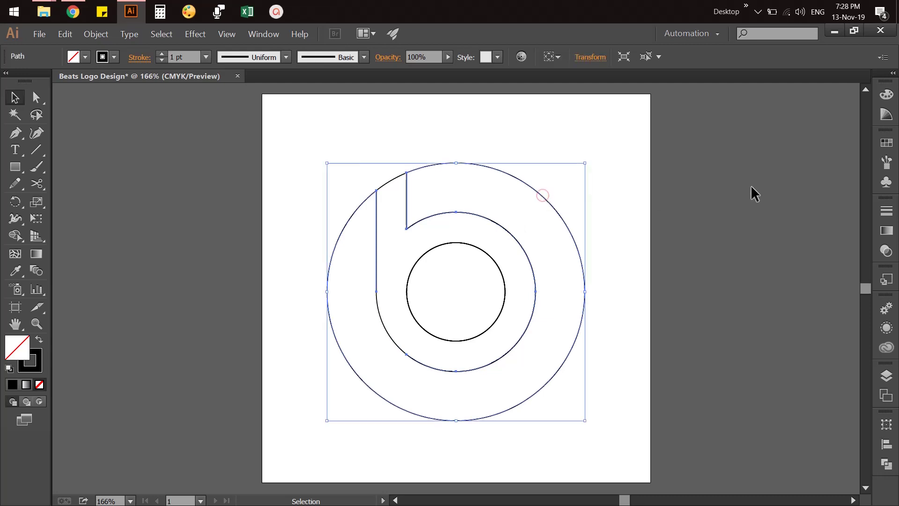
left_click(886, 95)
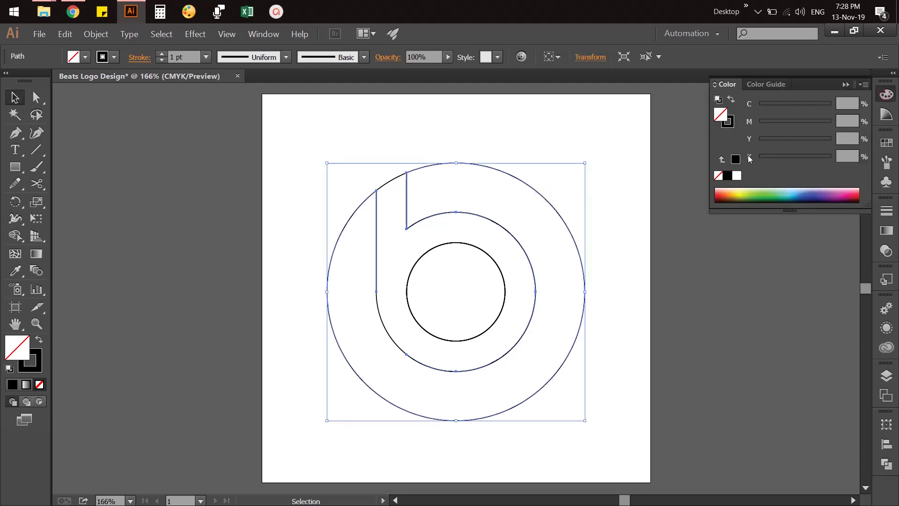
double_click(722, 119)
type("e01f3f")
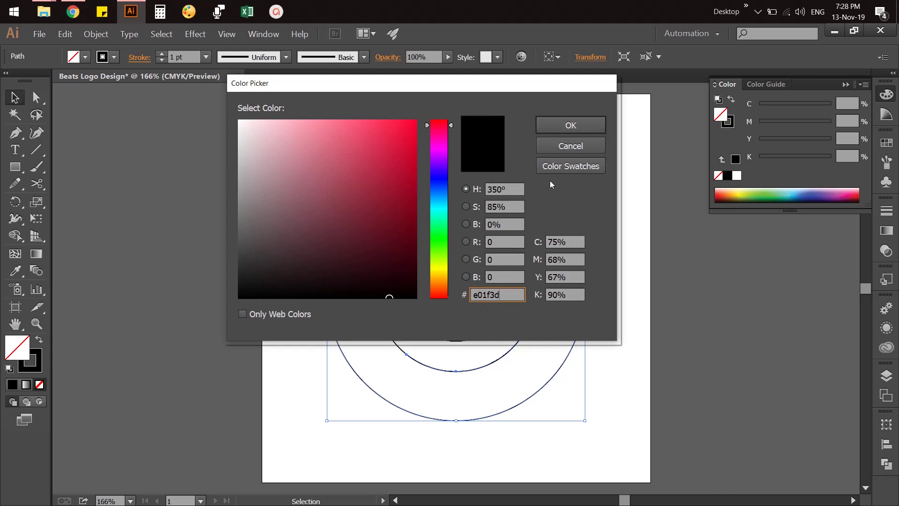
left_click(569, 129)
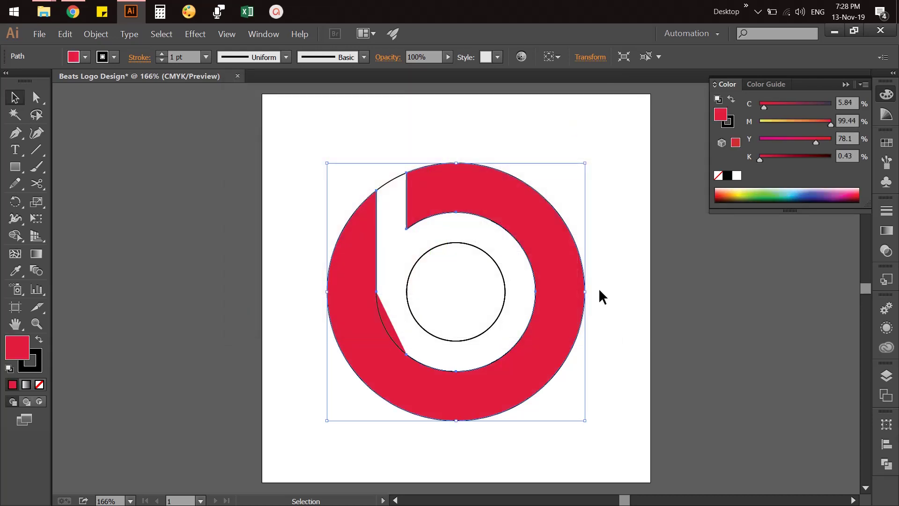
left_click(666, 305)
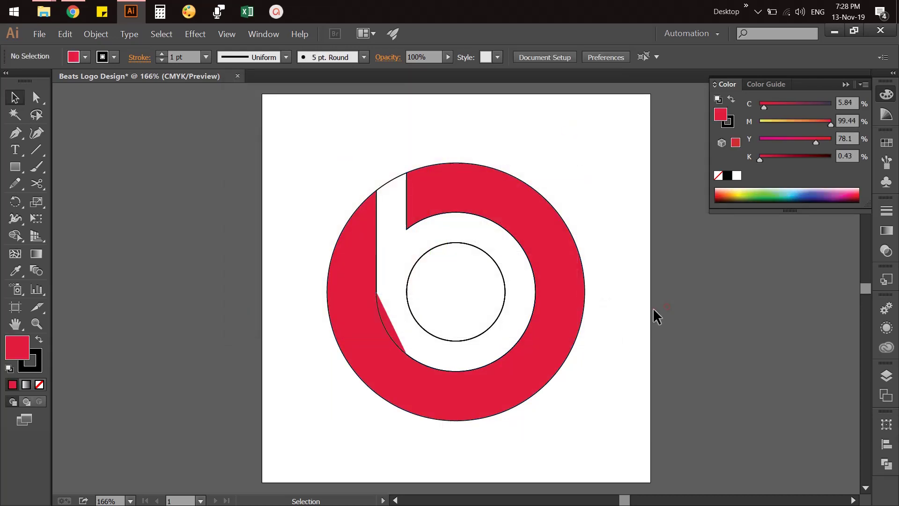
Zoom in to inspect the logo, then Shape Builder-merge the diagonal sliver into the white b
left_click(386, 320)
left_click(636, 361)
key("ctrl+plus")
key("ctrl+plus")
scroll(441, 311, "down", 2)
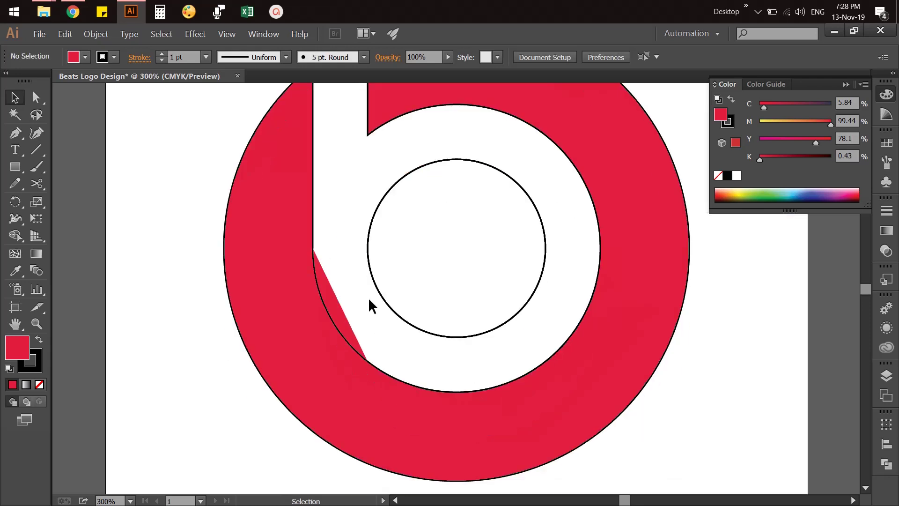
left_click(331, 296)
left_click(724, 293)
key("ctrl+minus")
key("ctrl+minus")
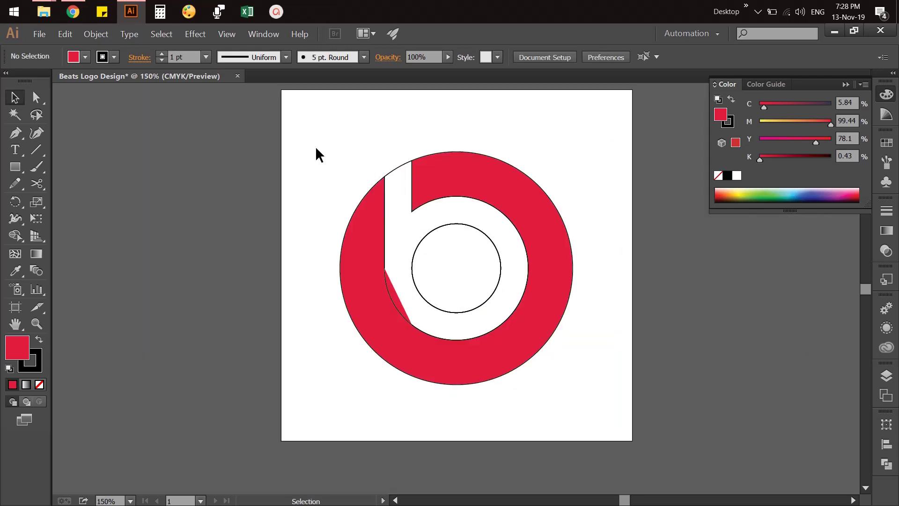
left_click_drag(317, 149, 623, 429)
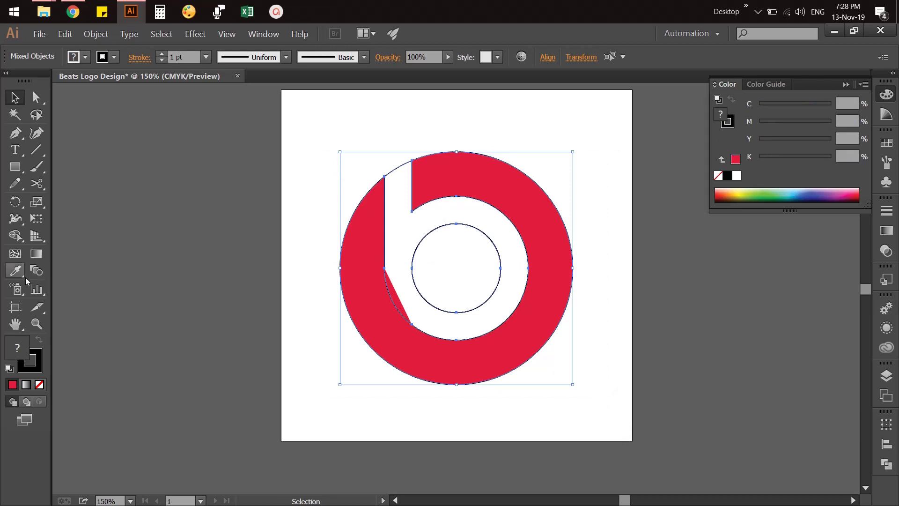
left_click(15, 235)
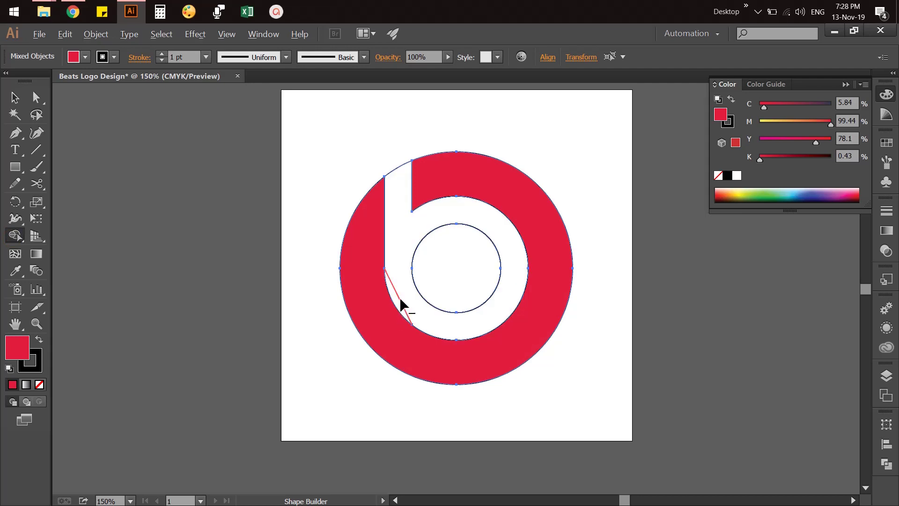
left_click(400, 297, "alt")
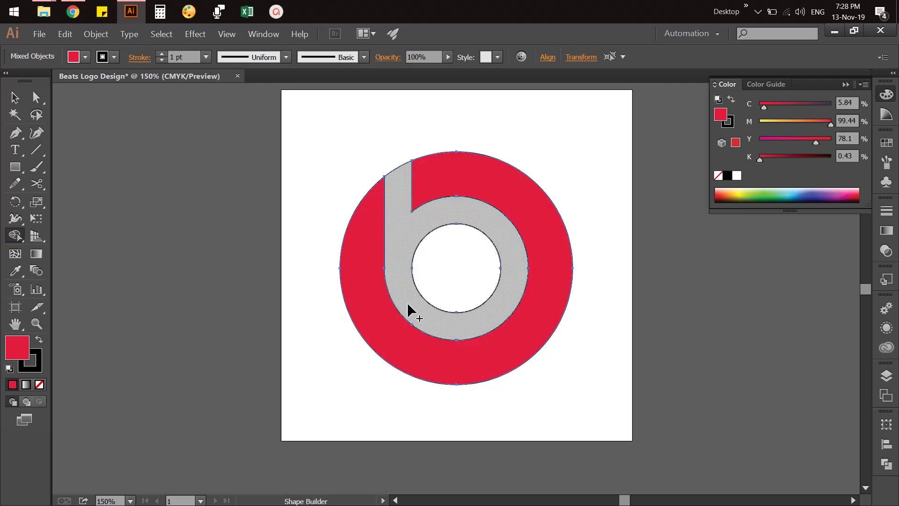
Merge the white b-shaped band into a single region with Shape Builder
key("v")
left_click(274, 244)
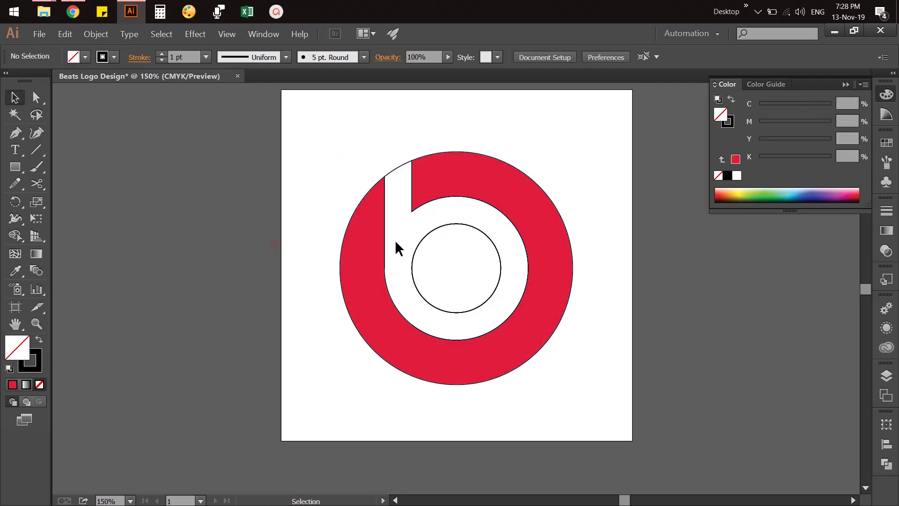
left_click_drag(337, 132, 614, 424)
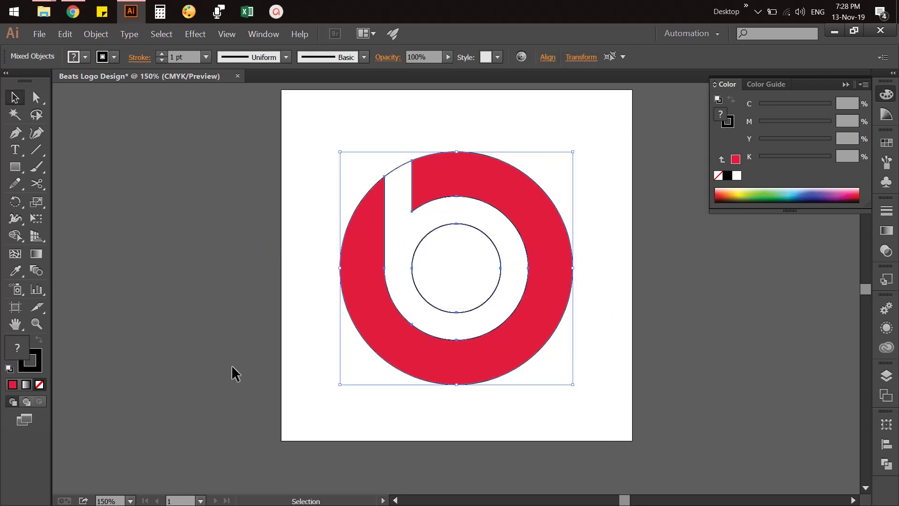
left_click(13, 239)
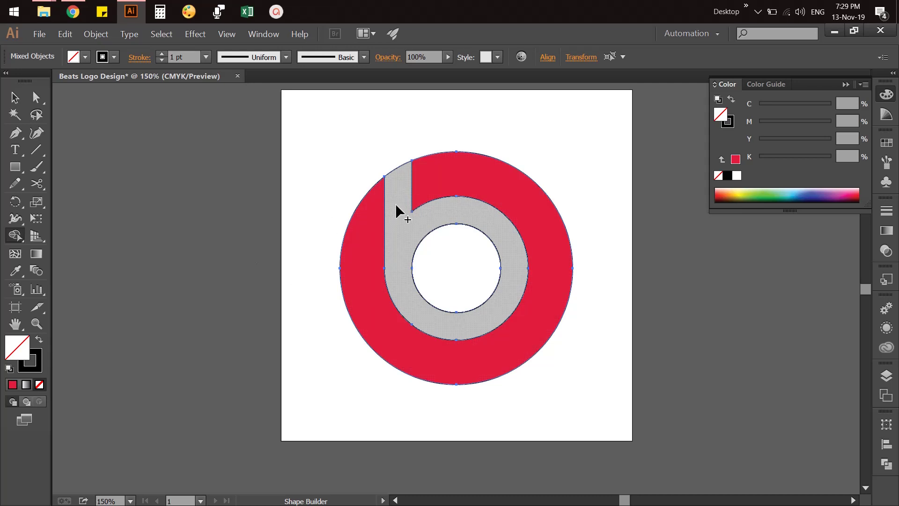
left_click(398, 213)
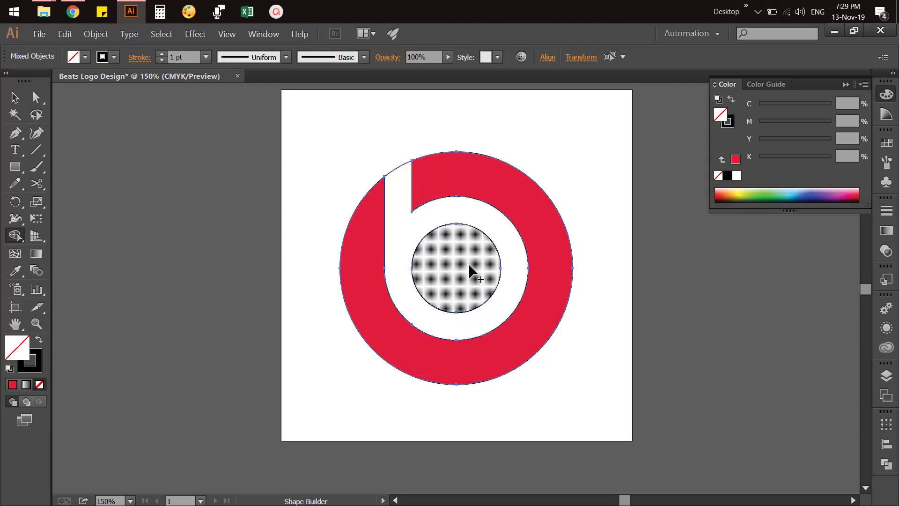
left_click(14, 97)
left_click(238, 230)
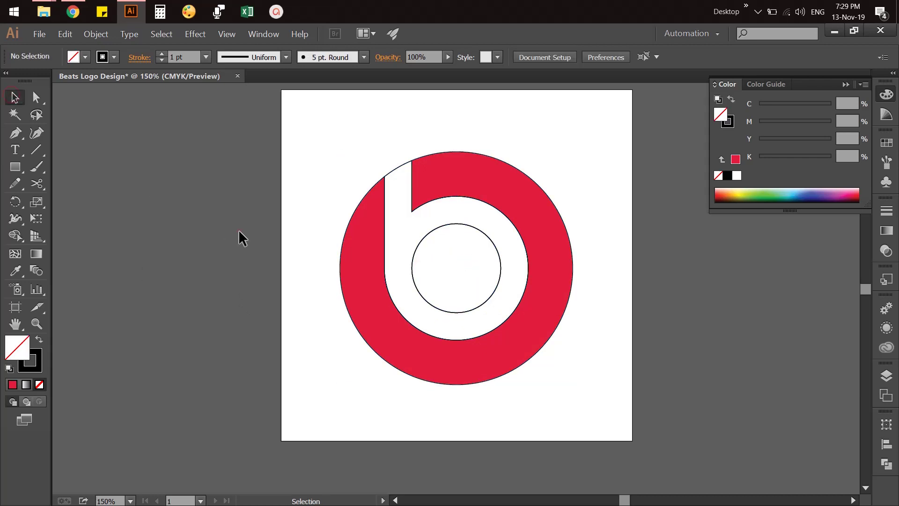
Fill the inner circle with the ring's red using the Eyedropper
left_click(441, 225)
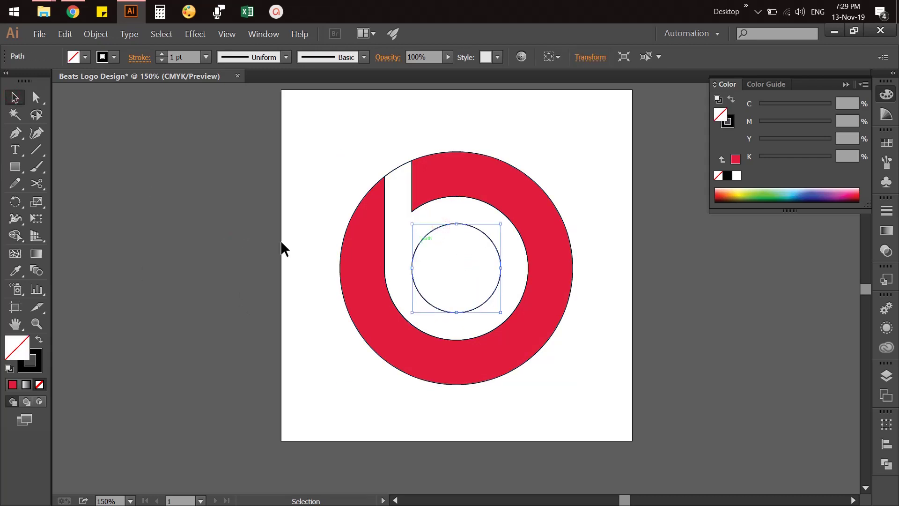
left_click(15, 271)
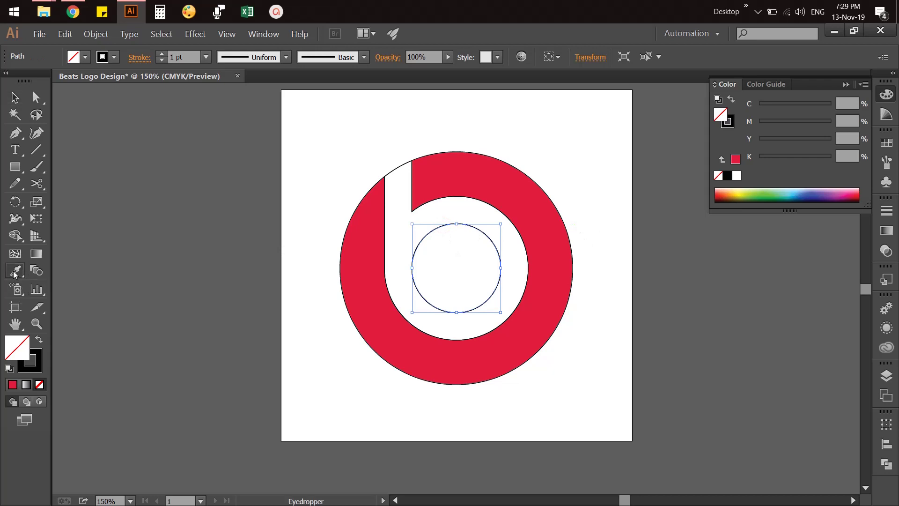
left_click(478, 177)
key("v")
left_click(204, 244)
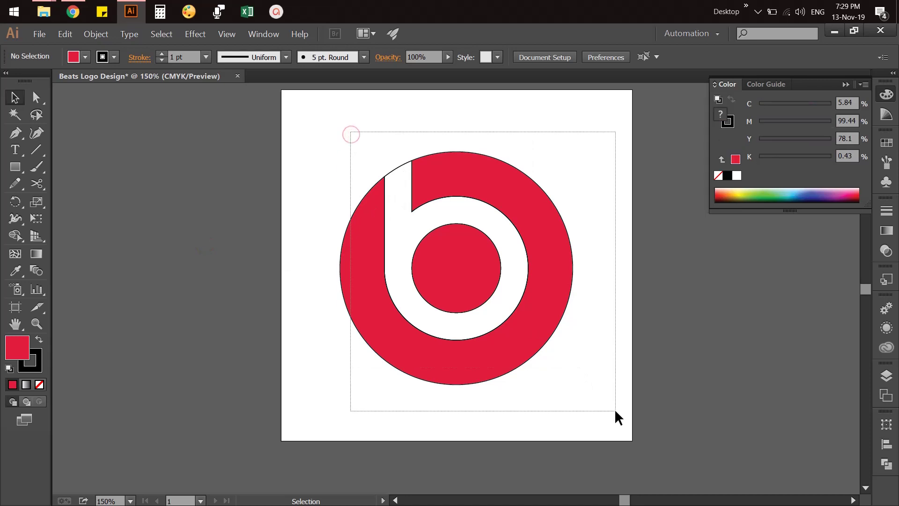
Select all logo parts and set their stroke to None
left_click_drag(351, 135, 615, 409)
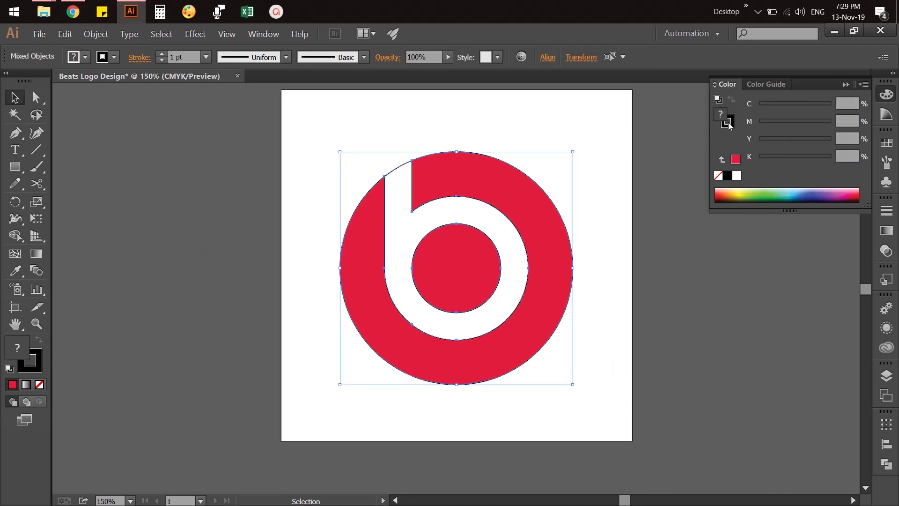
left_click(718, 176)
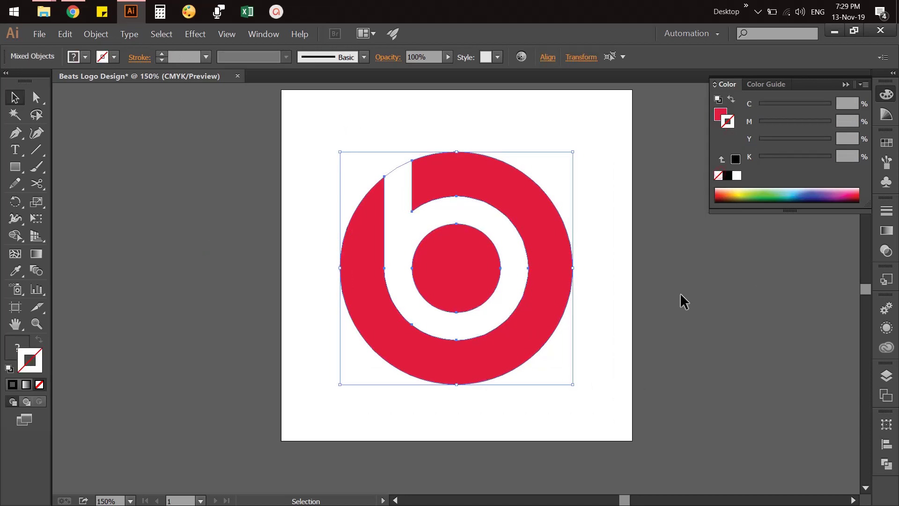
left_click(679, 293)
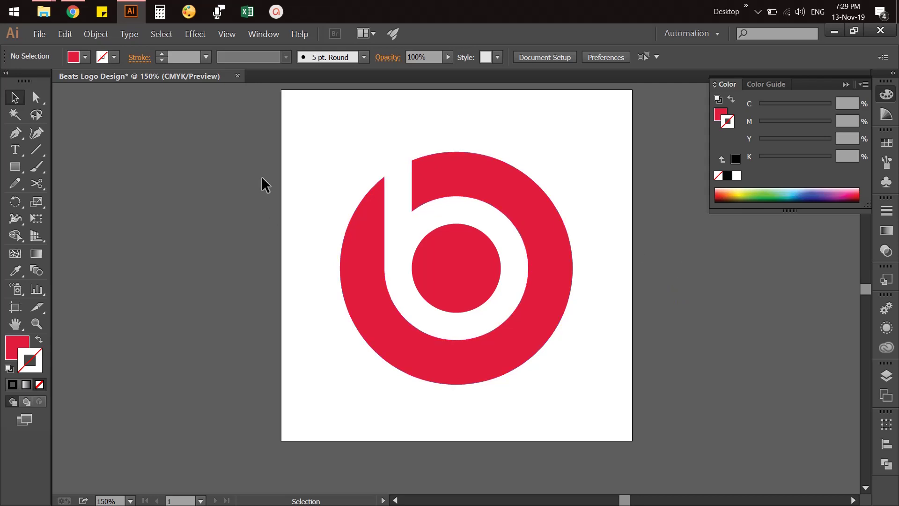
left_click_drag(336, 146, 612, 405)
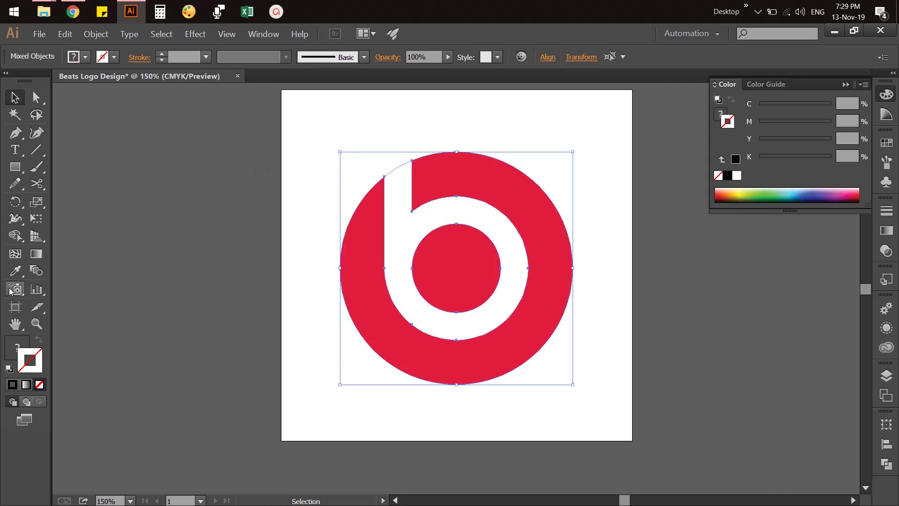
Group the logo parts and move the group to the right of the artboard
right_click(453, 189)
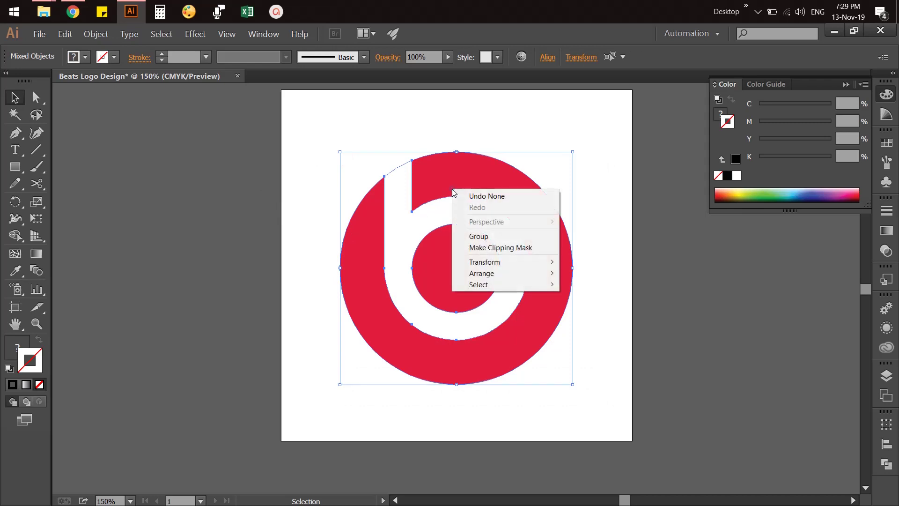
left_click(478, 235)
left_click(668, 301)
mouse_move(555, 265)
left_mouse_down()
mouse_move(825, 336)
mouse_move(836, 326)
left_mouse_up()
left_click_drag(452, 334, 354, 339)
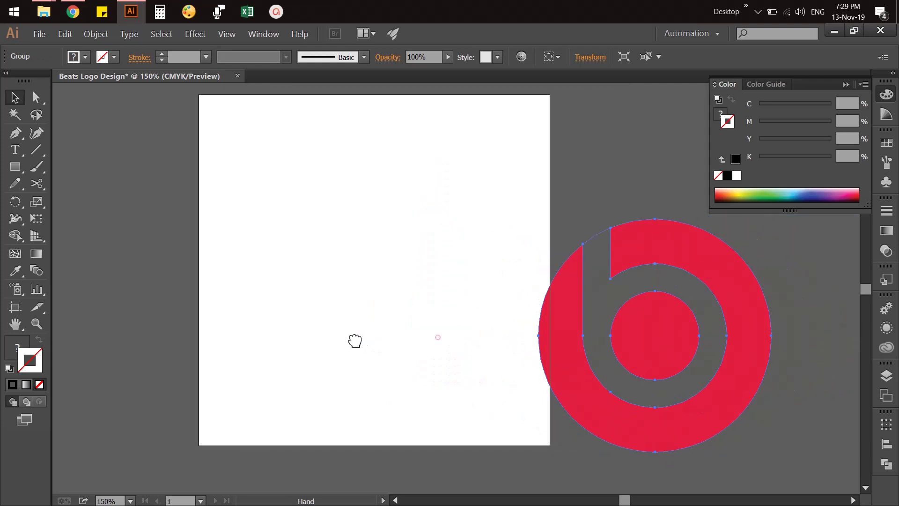
left_click_drag(625, 363, 674, 360)
left_click(441, 307)
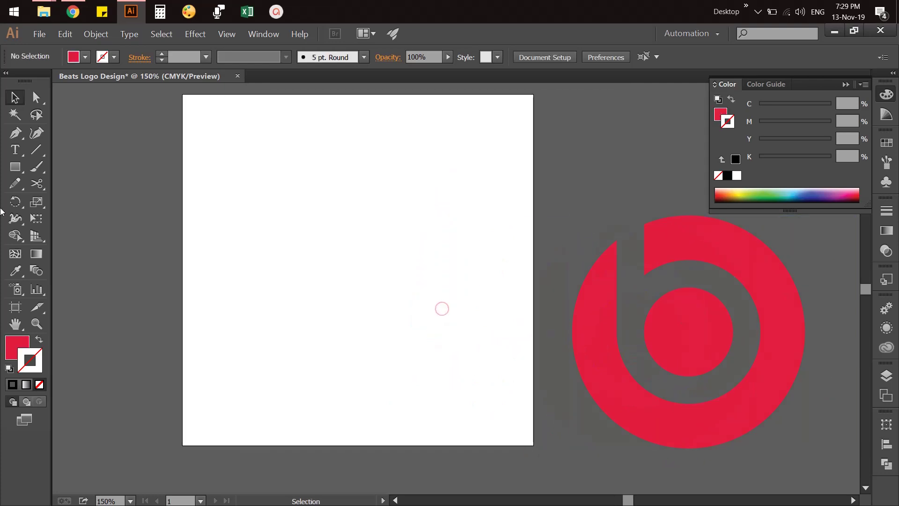
Draw a 500 × 500 px rectangle covering the whole artboard
left_click(14, 166)
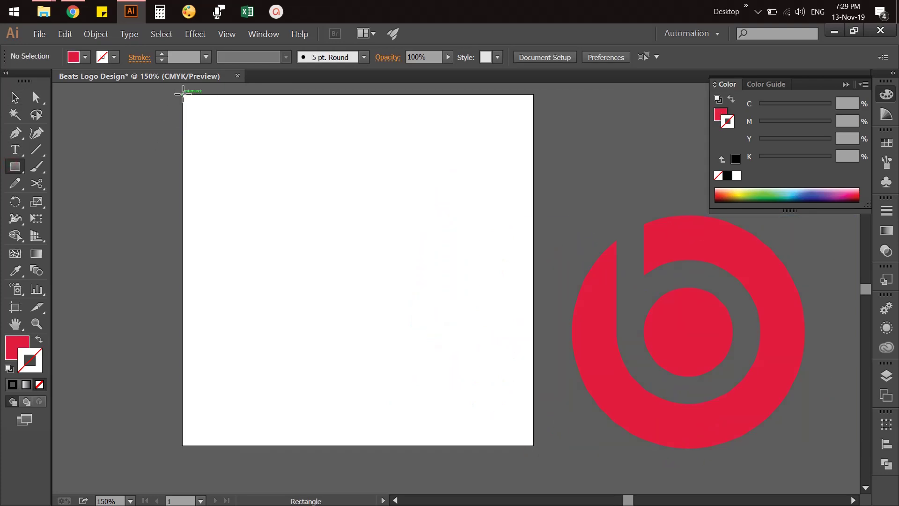
mouse_move(183, 95)
left_mouse_down()
mouse_move(541, 450)
mouse_move(534, 445)
left_mouse_up()
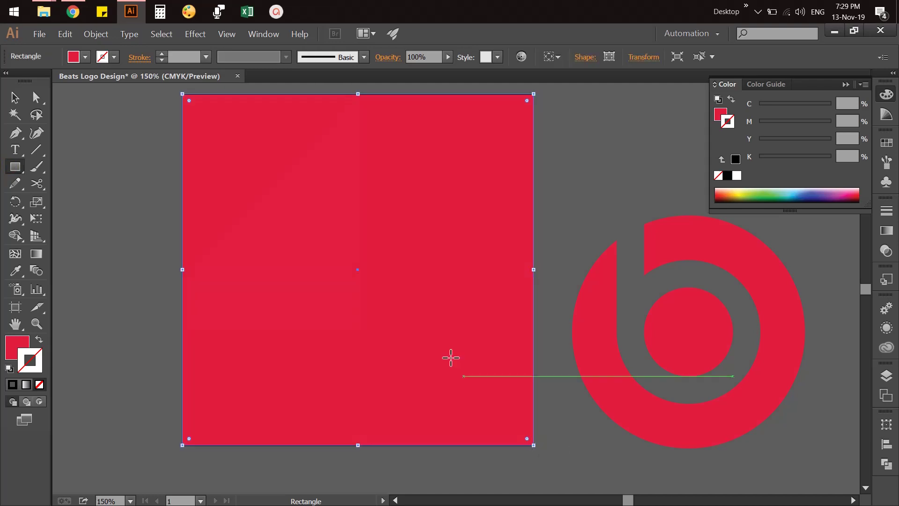
left_click(15, 97)
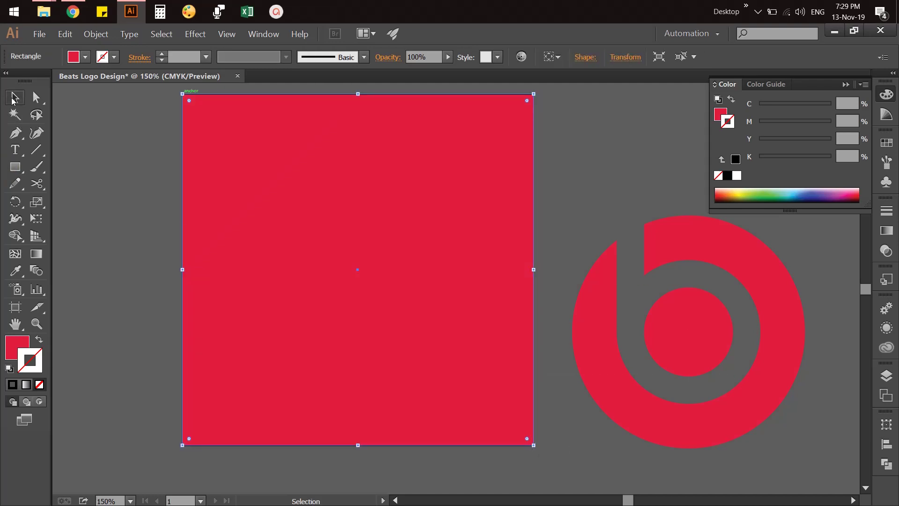
left_click(148, 170)
Fill the background rectangle with the dark grey #3A3B3F Libraries swatch
left_click(208, 225)
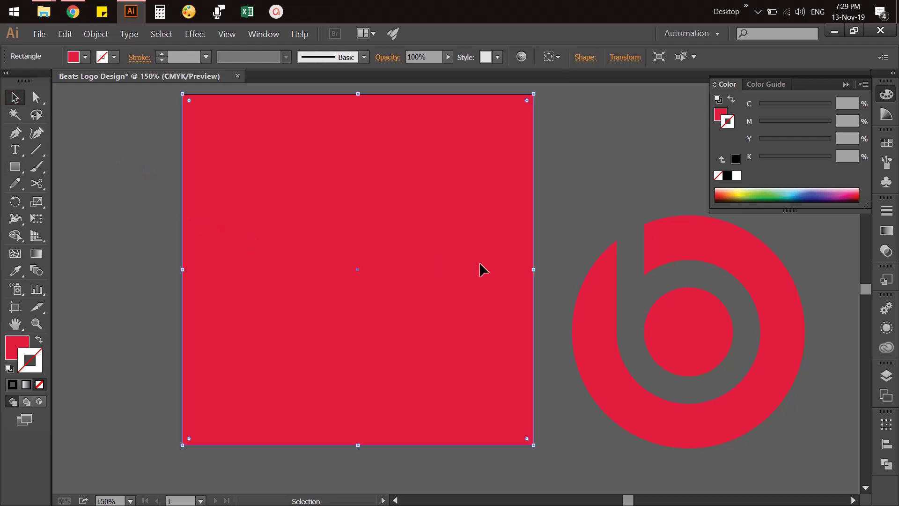
left_click(886, 425)
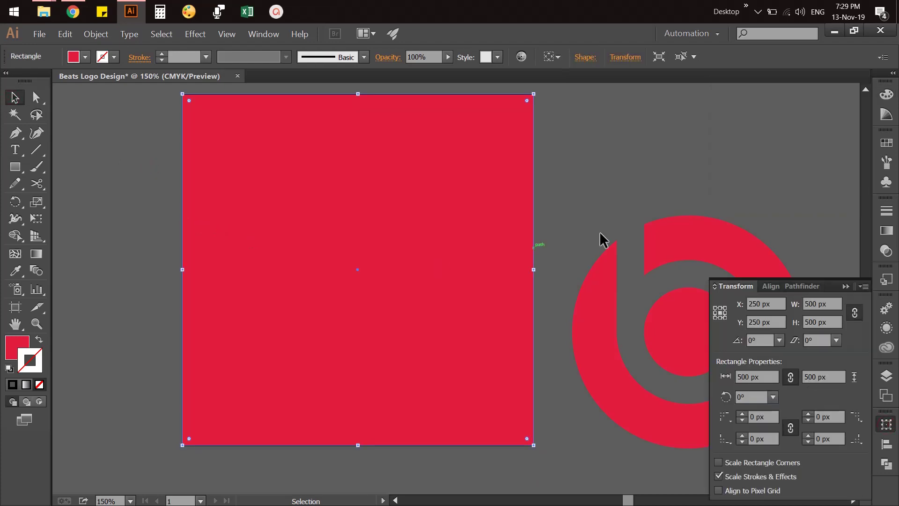
left_click(659, 208)
left_click(479, 208)
left_click(887, 425)
left_click(887, 347)
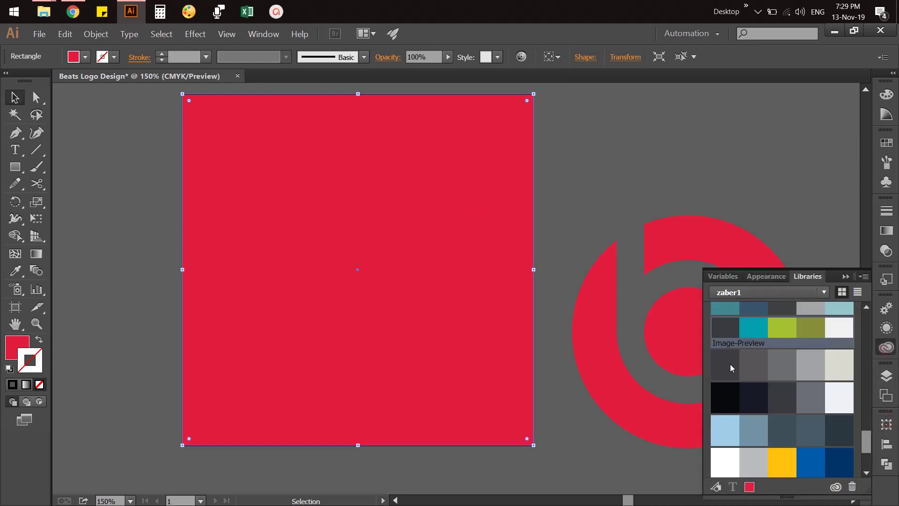
left_click(731, 335)
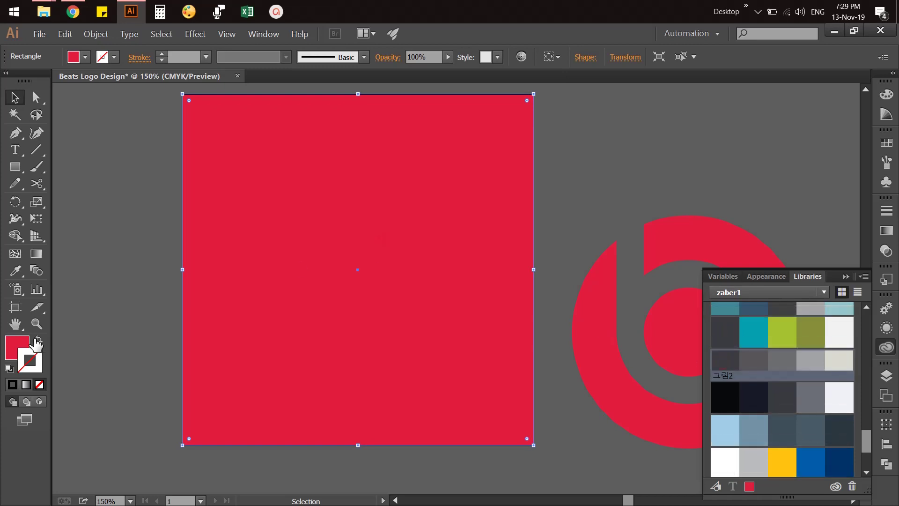
left_click(36, 344)
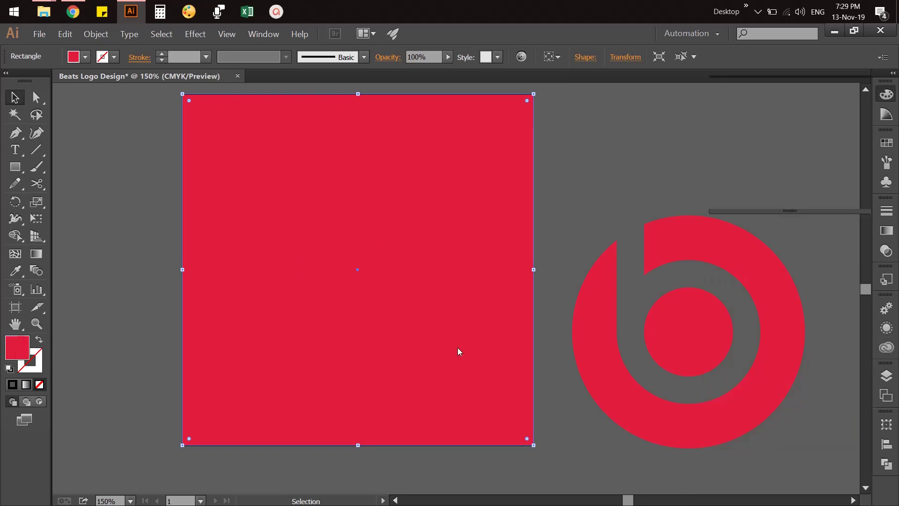
left_click(889, 351)
left_click(725, 330)
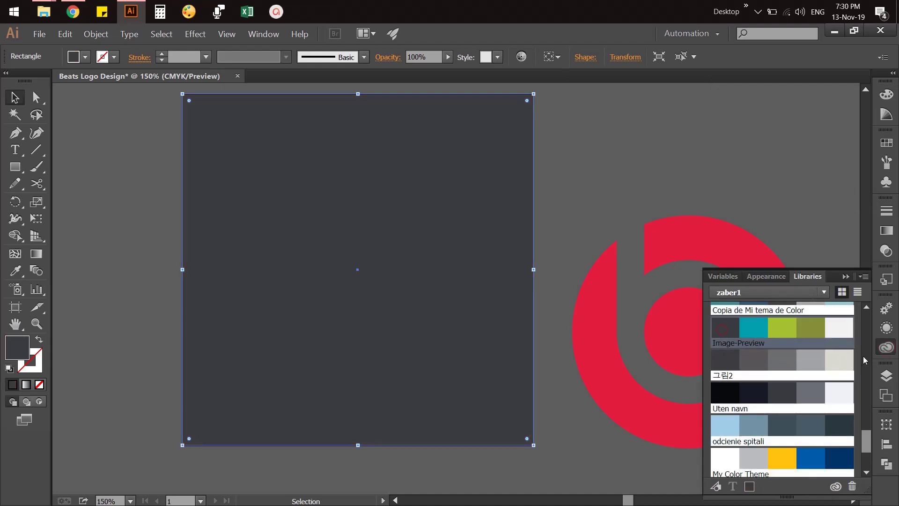
Ungroup the red Beats logo into its separate parts
left_click(889, 349)
left_click(719, 191)
left_click(705, 229)
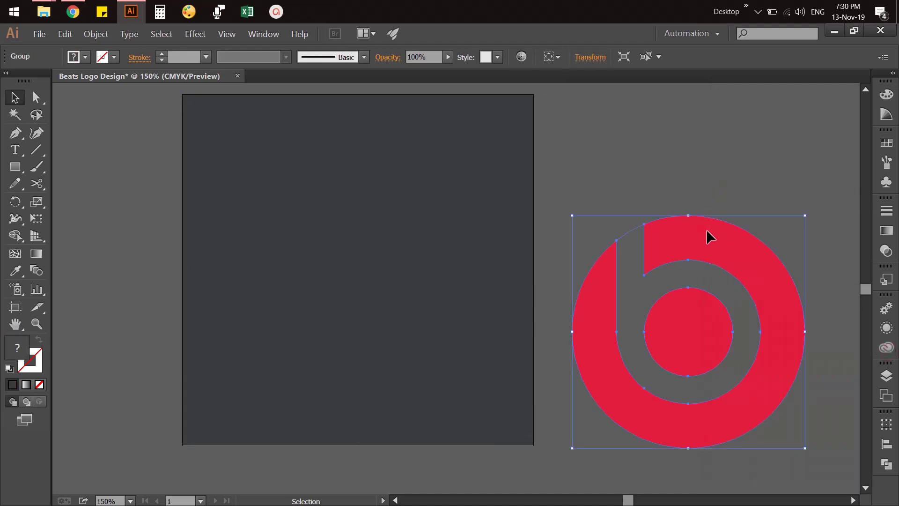
left_click(643, 194)
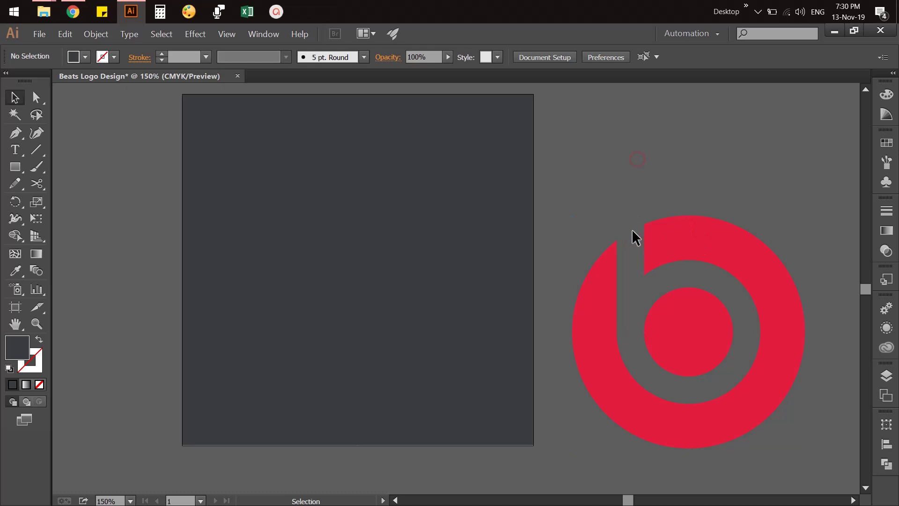
left_click(633, 231)
right_click(691, 228)
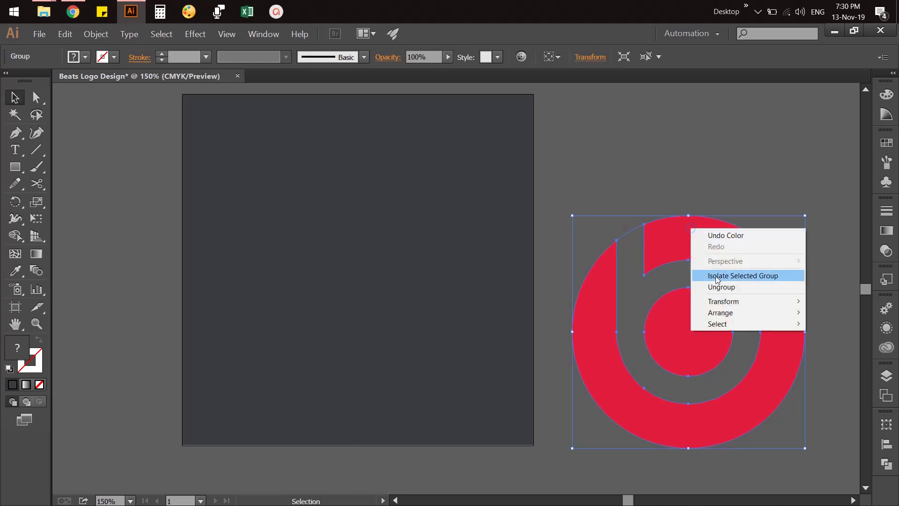
left_click(722, 286)
left_click(642, 187)
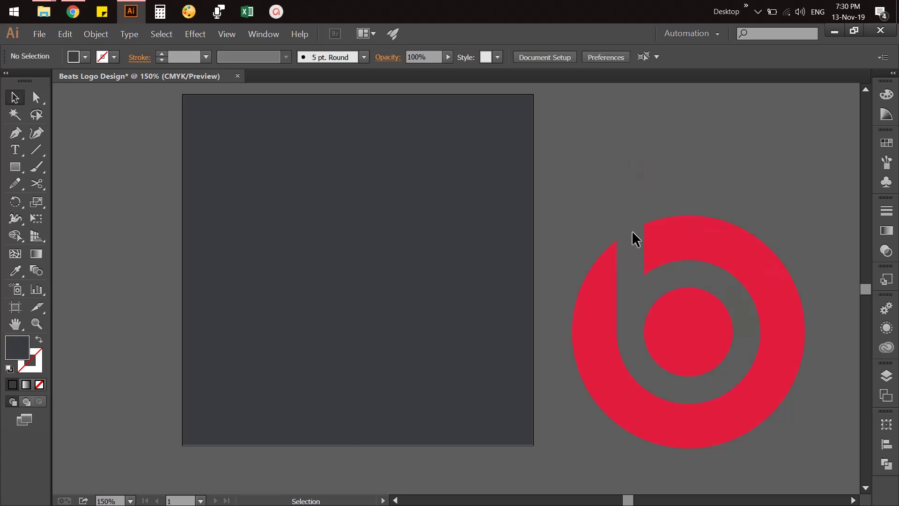
Fill the b shape white and regroup all the logo parts
left_click(633, 233)
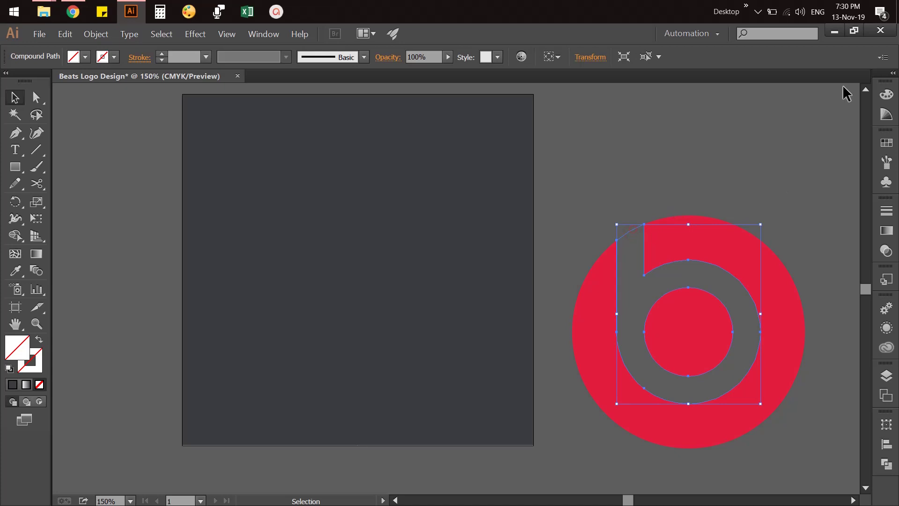
left_click(893, 96)
left_click(736, 175)
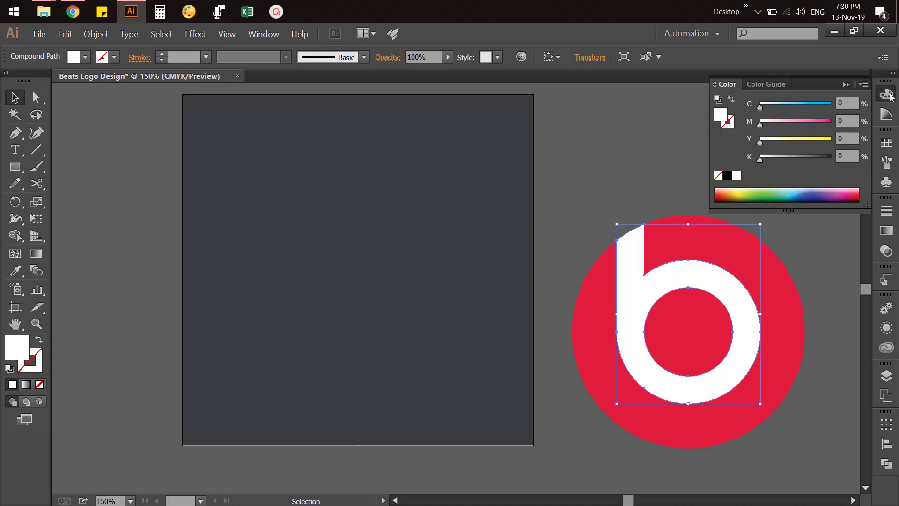
left_click_drag(628, 204, 677, 293)
right_click(674, 280)
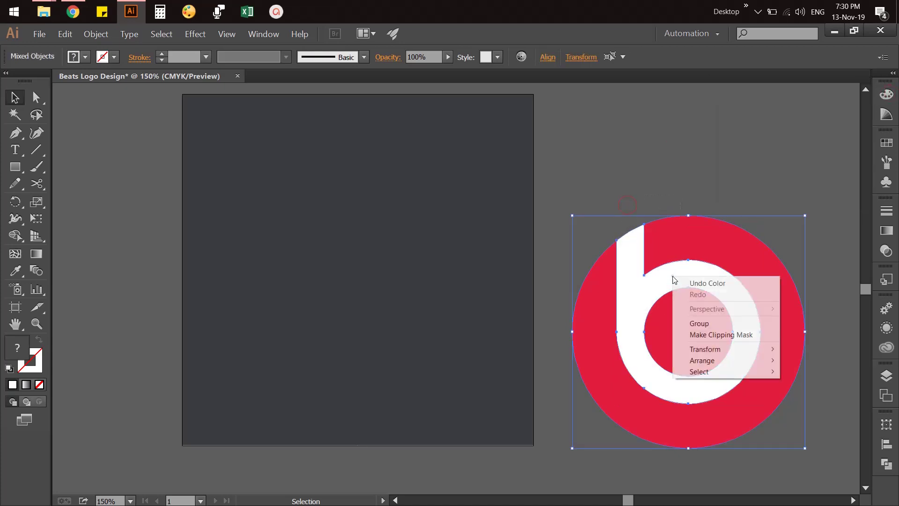
left_click(699, 323)
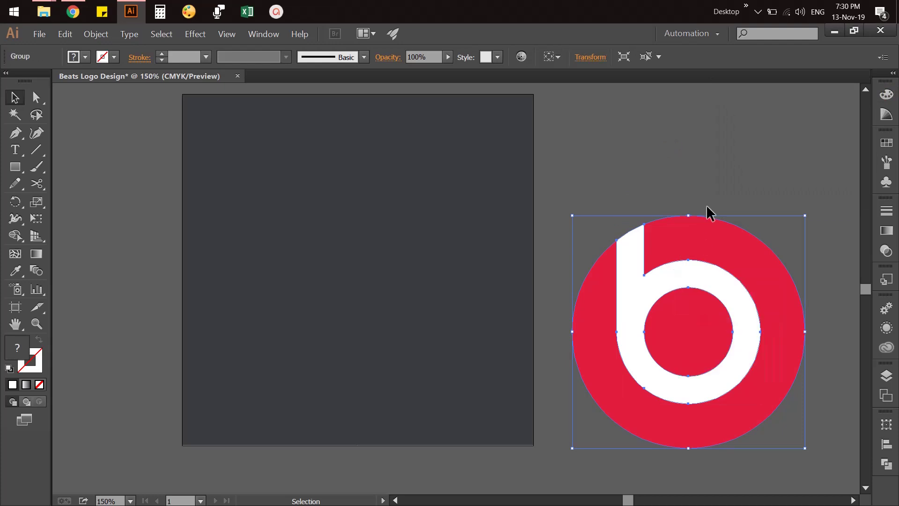
left_click(706, 204)
Scale the logo group to 500/1.618 (about 309 px) wide and drag it toward the artboard
left_click(765, 310)
left_click(887, 424)
left_click(823, 304)
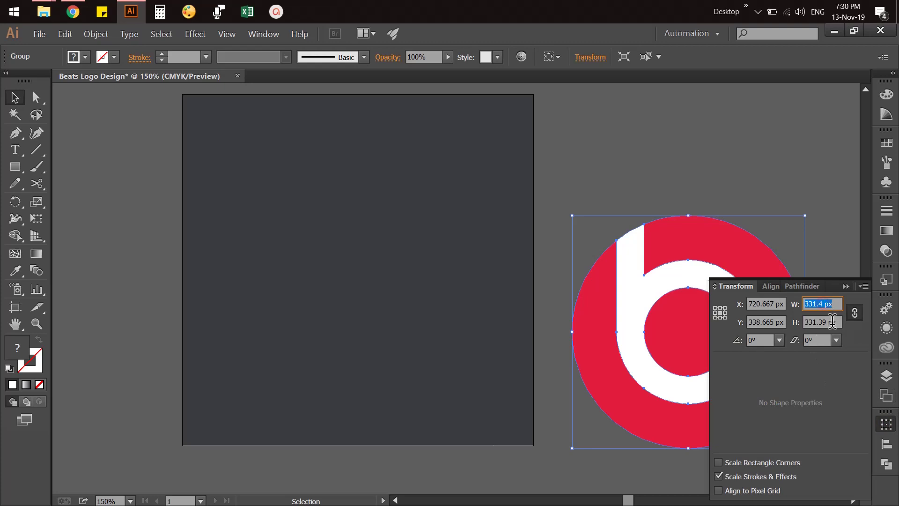
type("500/1.618")
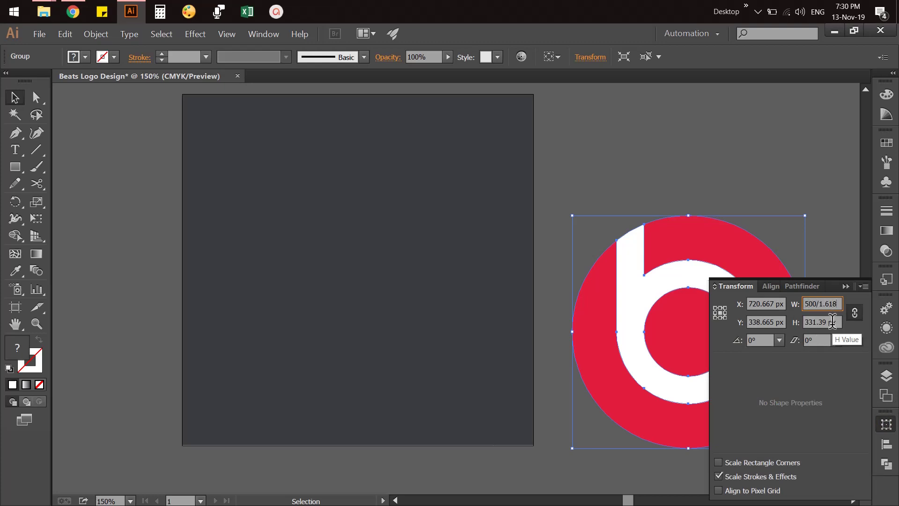
key("Tab")
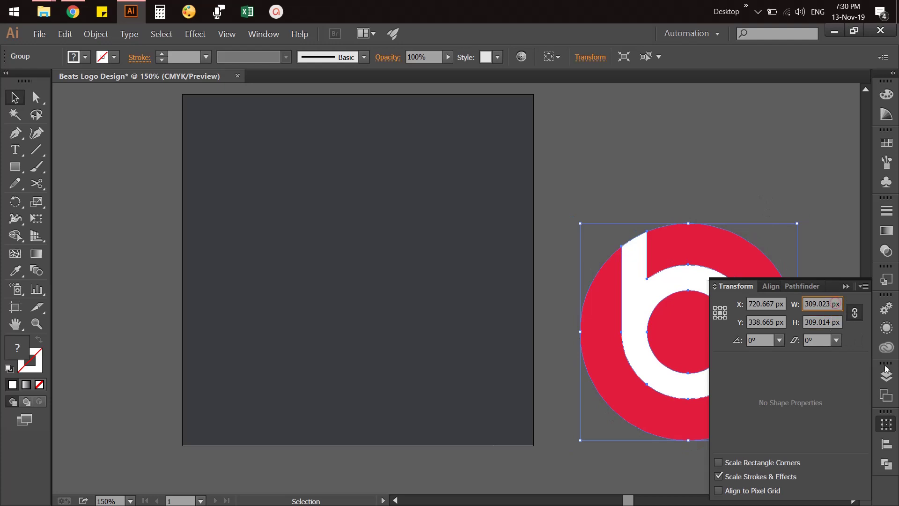
left_click(884, 426)
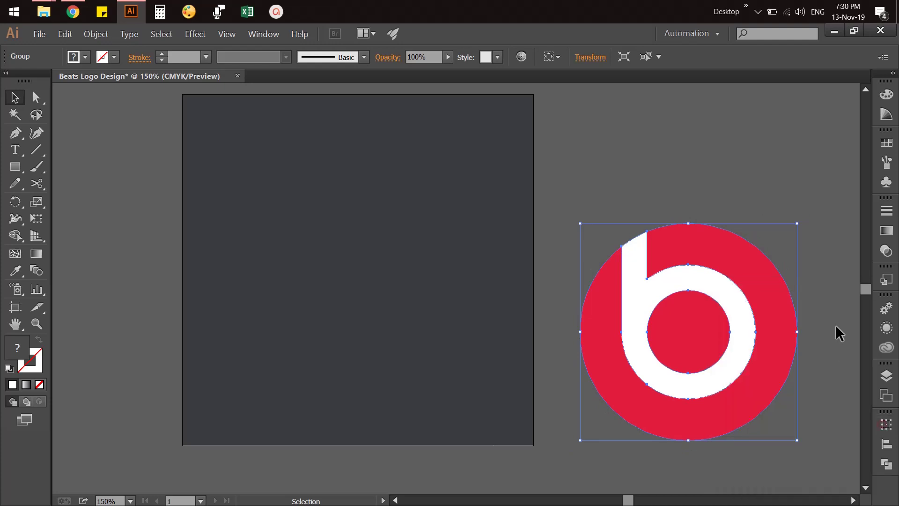
left_click(836, 325)
mouse_move(697, 349)
left_mouse_down()
mouse_move(361, 278)
mouse_move(374, 295)
left_mouse_up()
Bring the logo in front of the dark rectangle and centre it on the artboard
left_click(618, 271)
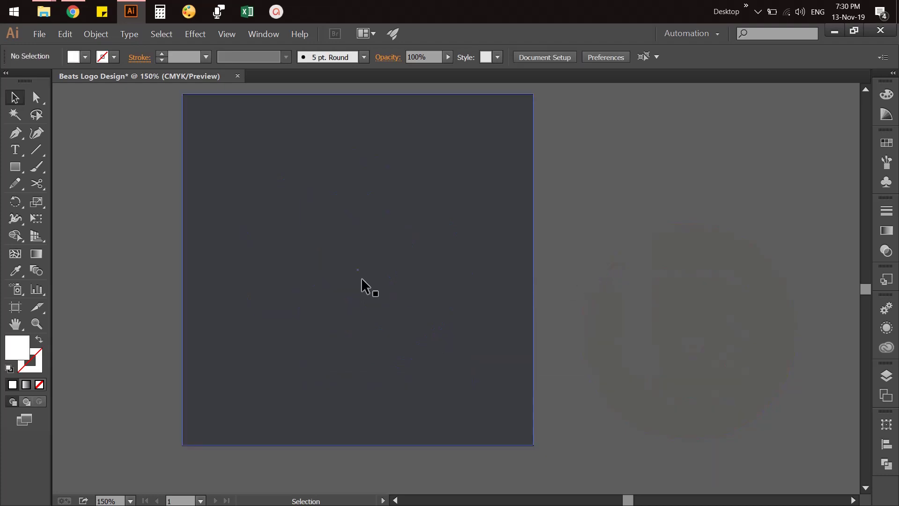
right_click(655, 286)
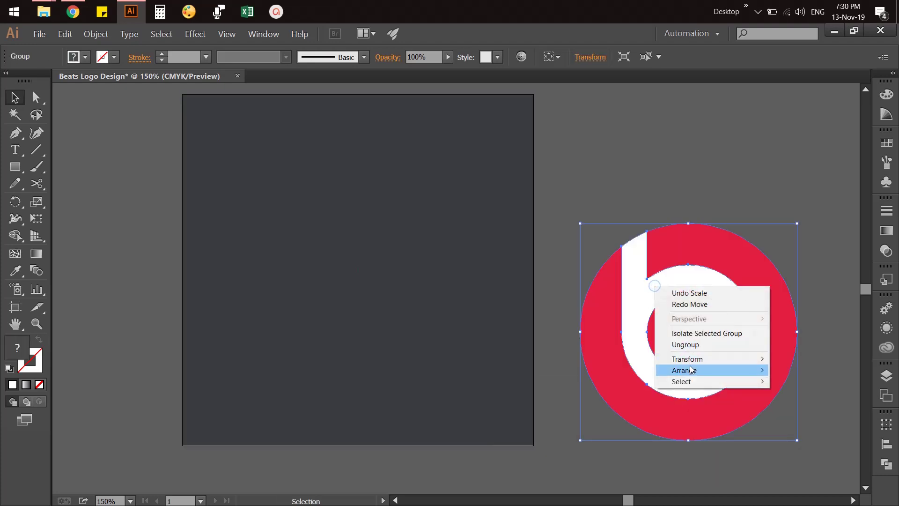
mouse_move(687, 358)
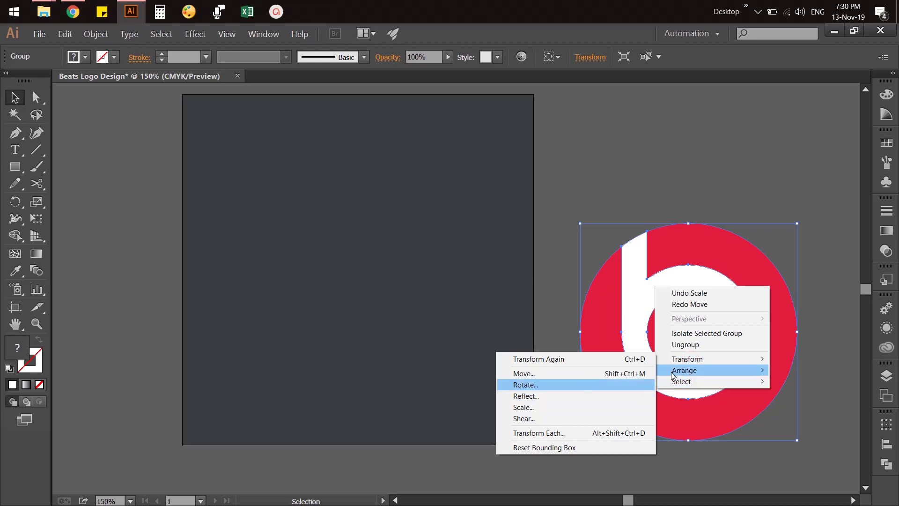
left_click(739, 375)
left_click(631, 375)
left_click_drag(662, 366, 343, 303)
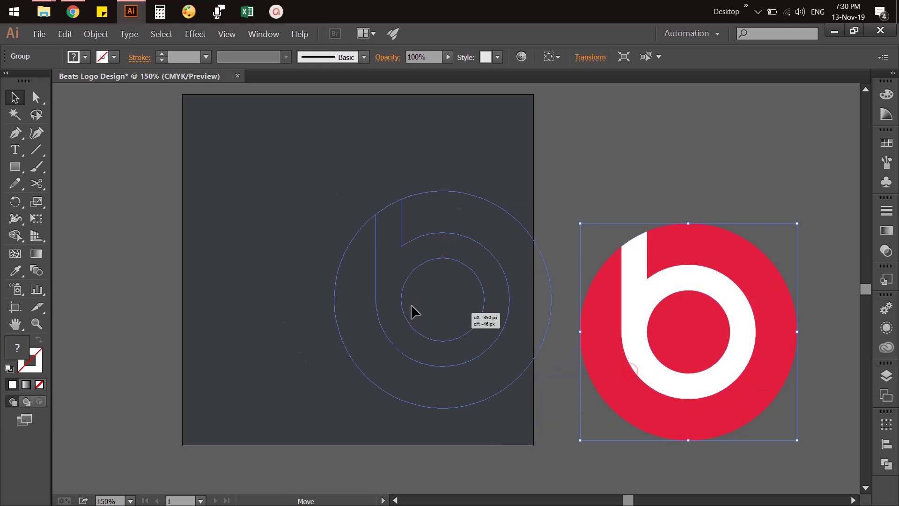
left_click(624, 308)
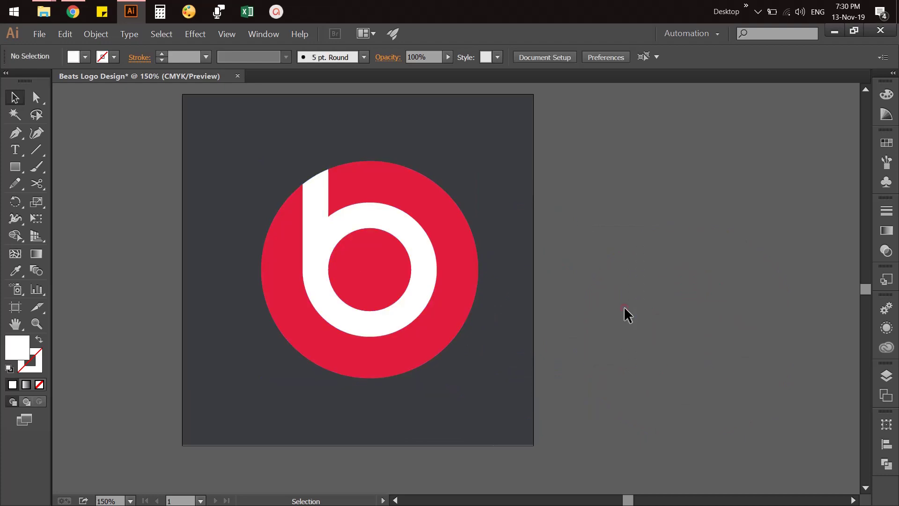
left_click(373, 283)
left_click(612, 221)
Shrink the logo by dividing its width by 1.6, to roughly 191 px
left_click(454, 288)
left_click(886, 423)
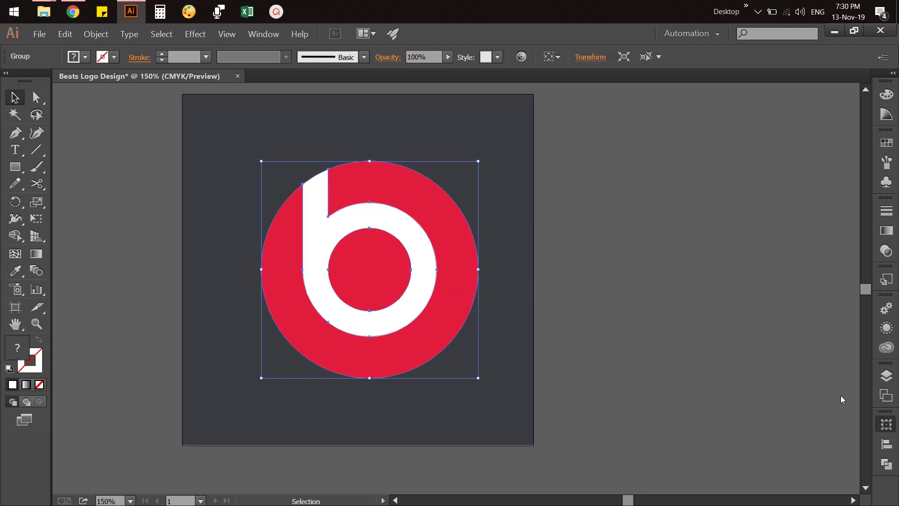
left_click(841, 309)
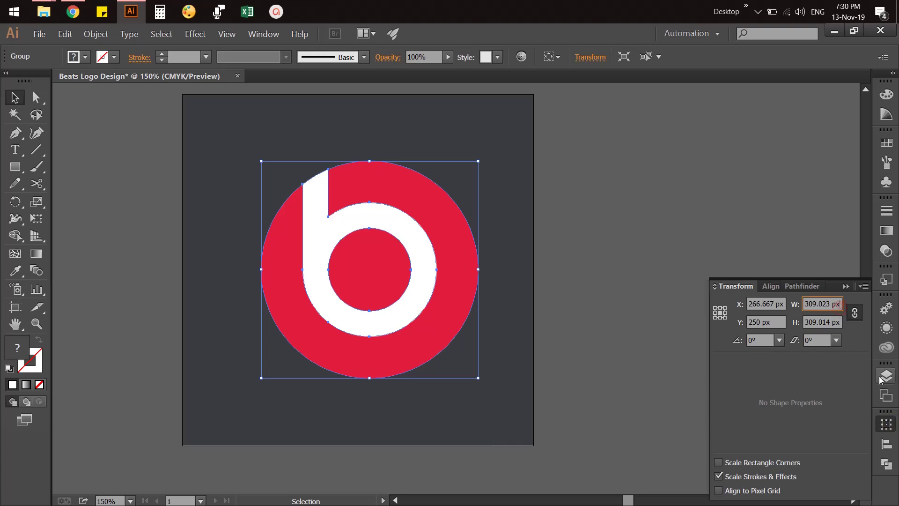
type("/1.6")
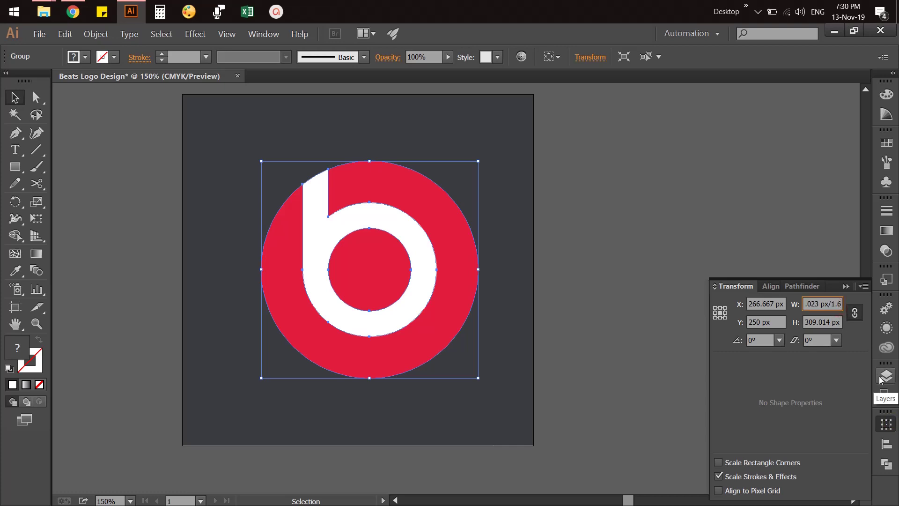
key("Return")
left_click(631, 190)
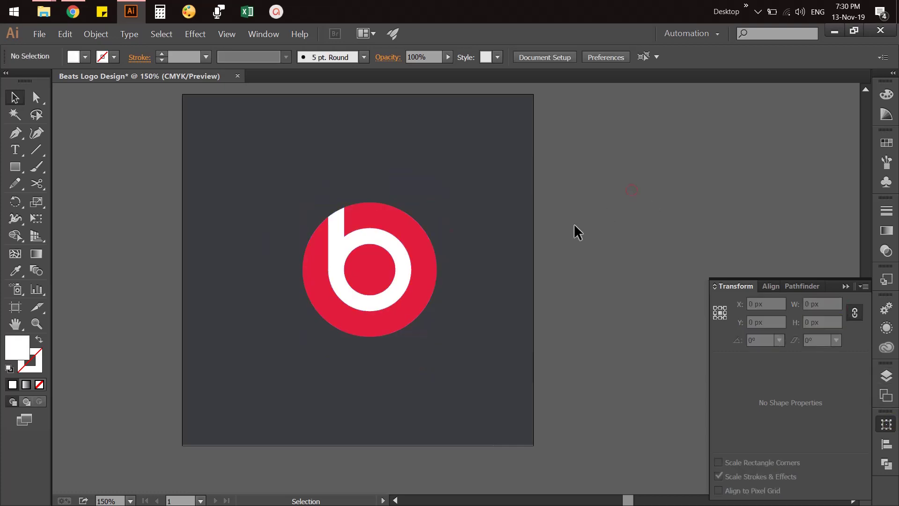
Zoom in and draw a white 190.991 px circle from the logo's centre covering it
key("z")
left_click_drag(231, 170, 583, 379)
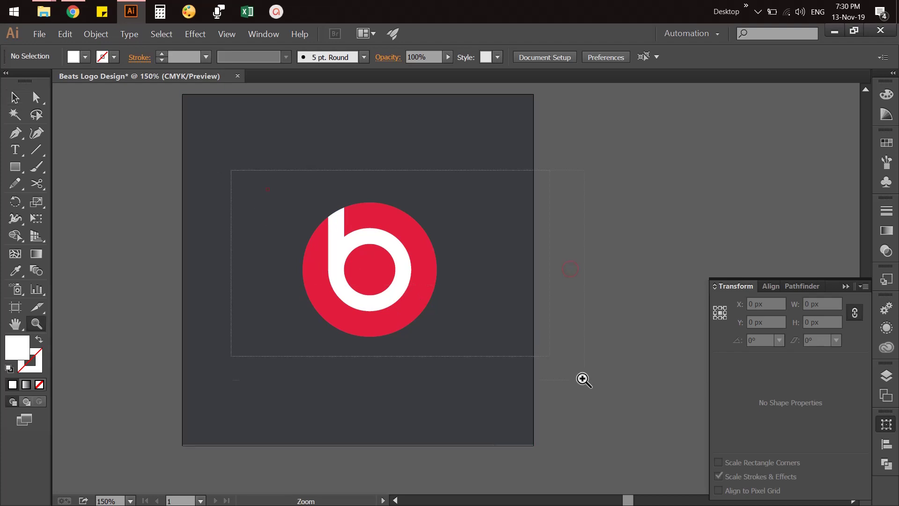
key("v")
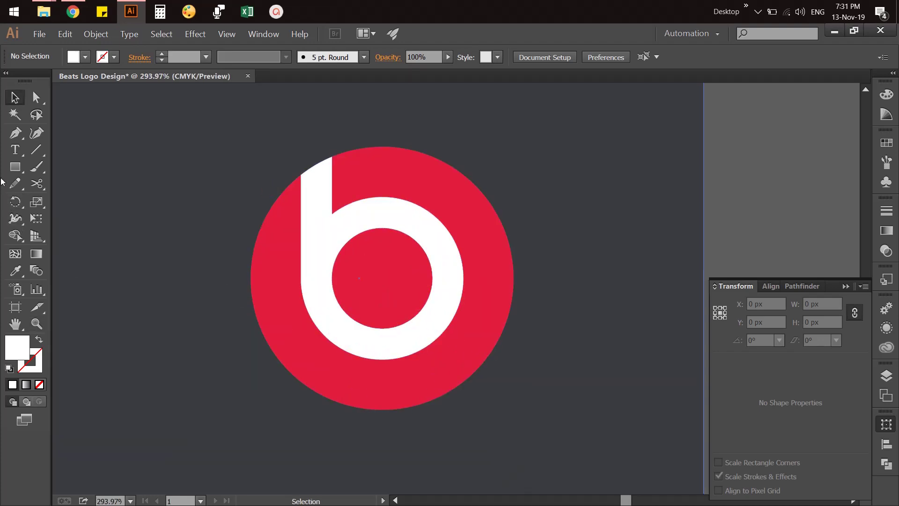
left_click_drag(15, 167, 75, 198)
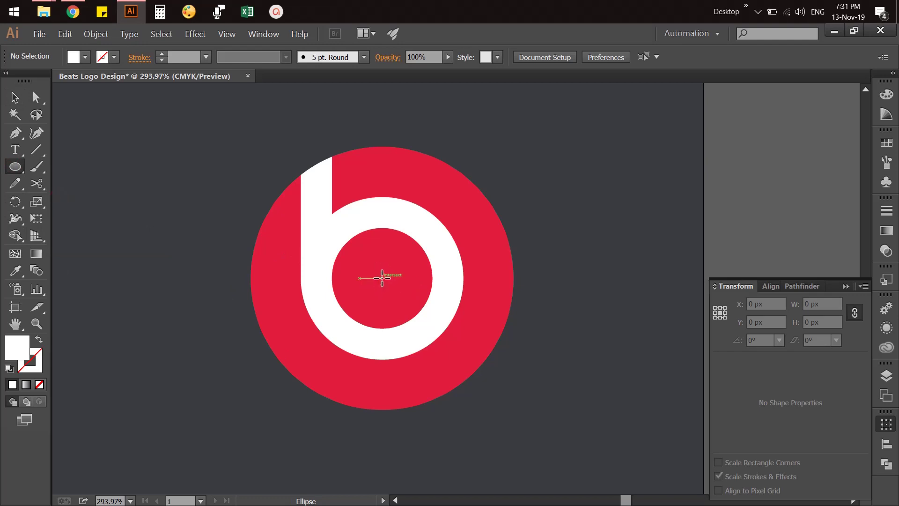
left_click_drag(382, 277, 514, 380)
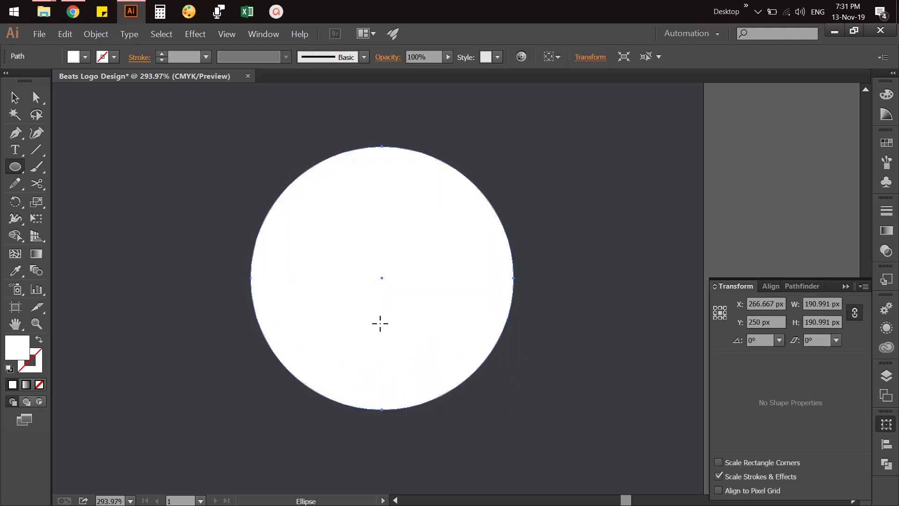
Split the white circle with Scissors at its top and bottom anchors
key("v")
left_click(15, 133)
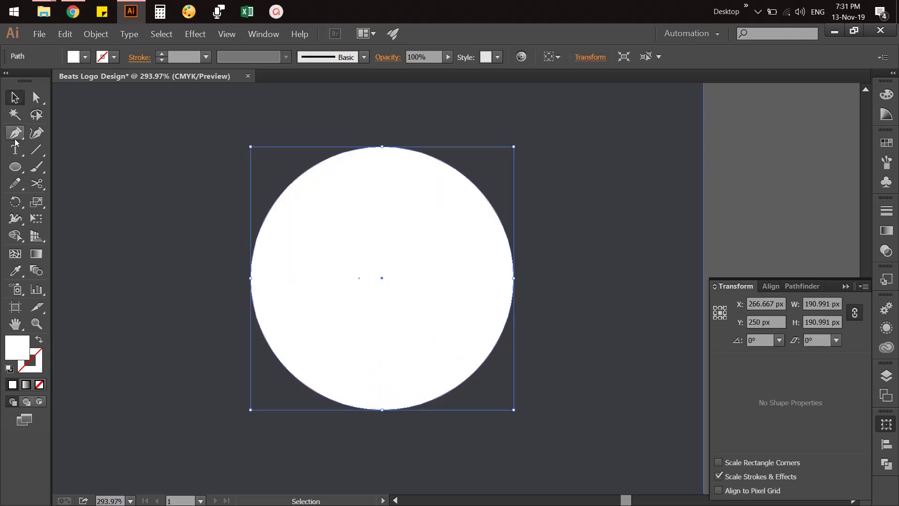
left_click(14, 97)
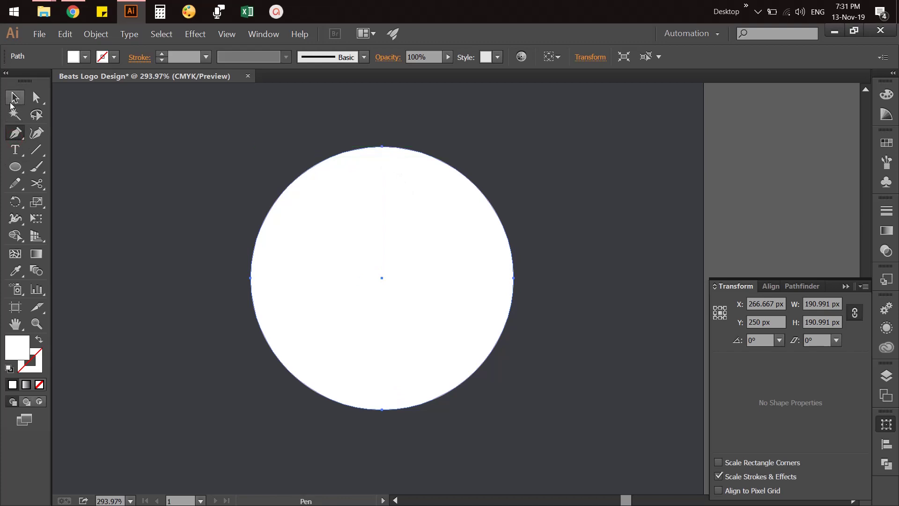
left_click(36, 184)
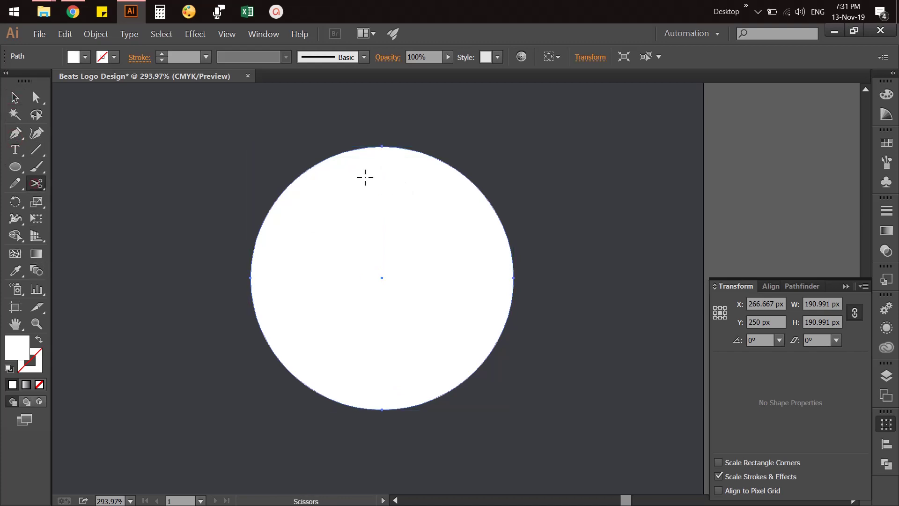
left_click(382, 147)
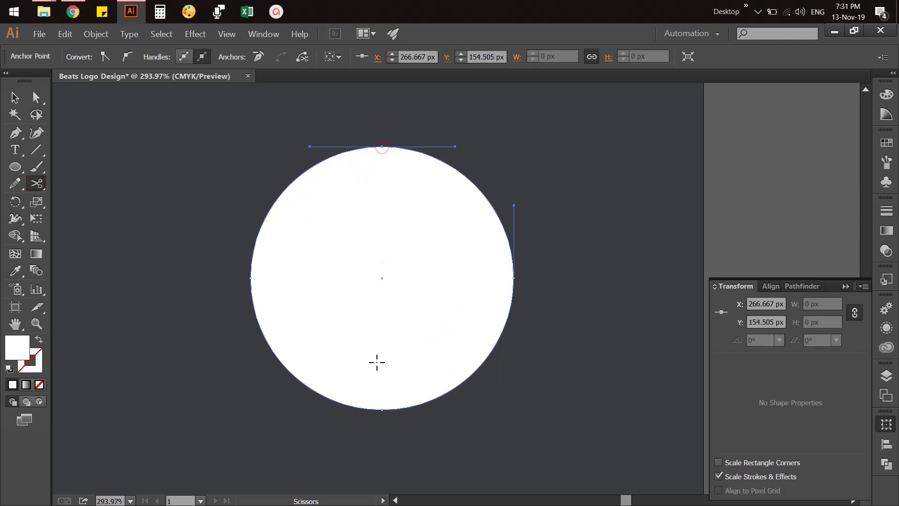
left_click(382, 409)
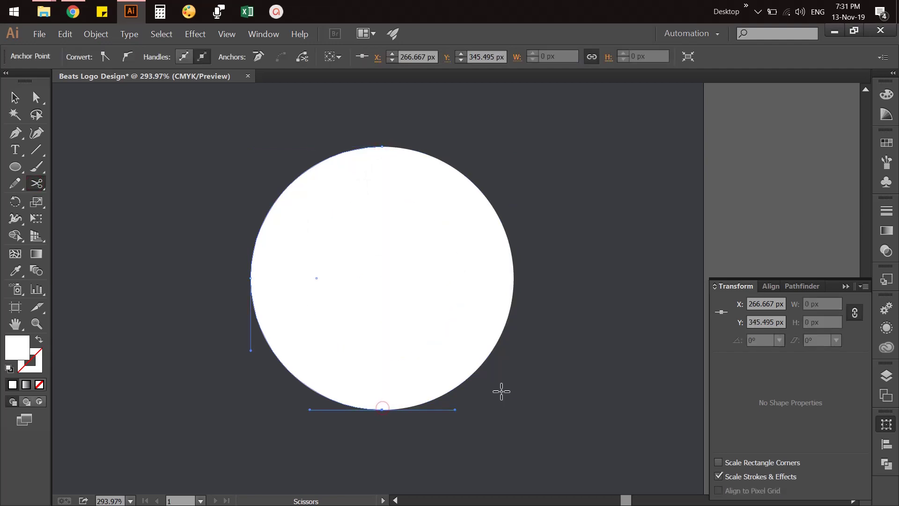
Remove the circle's right half with Edit > Cut
key("v")
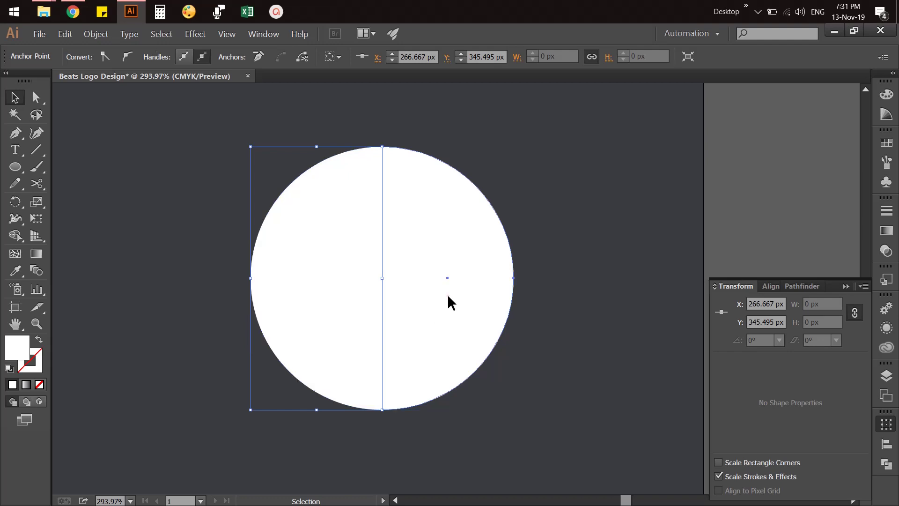
left_click(448, 296)
right_click(443, 288)
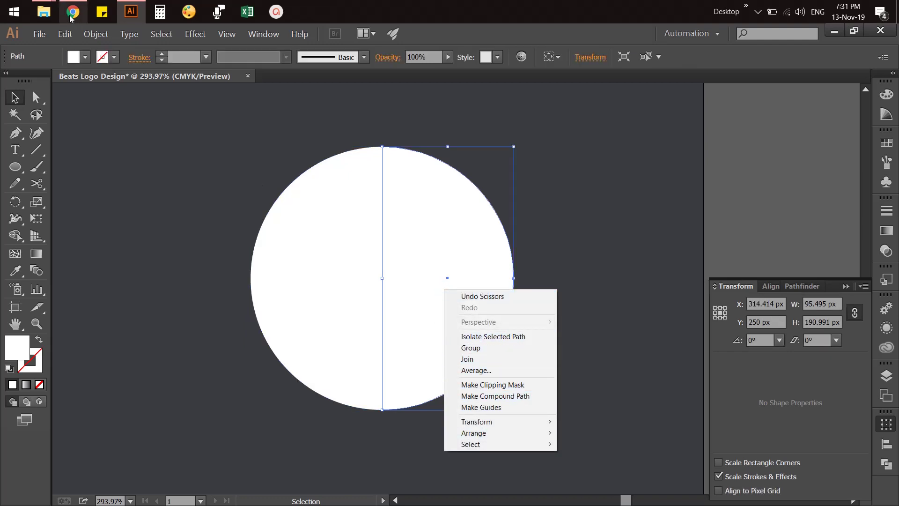
left_click(64, 34)
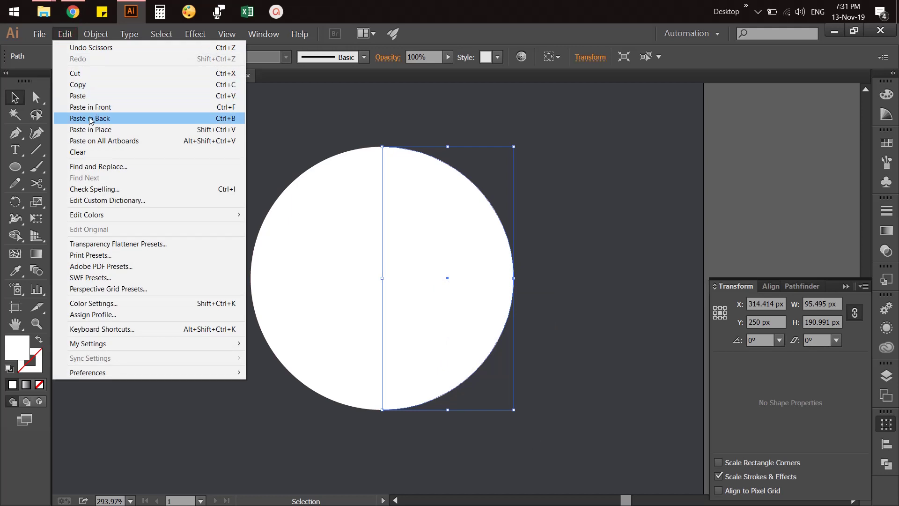
left_click(89, 152)
Draw a pen path between the left half-circle's top and bottom points
left_click(324, 205)
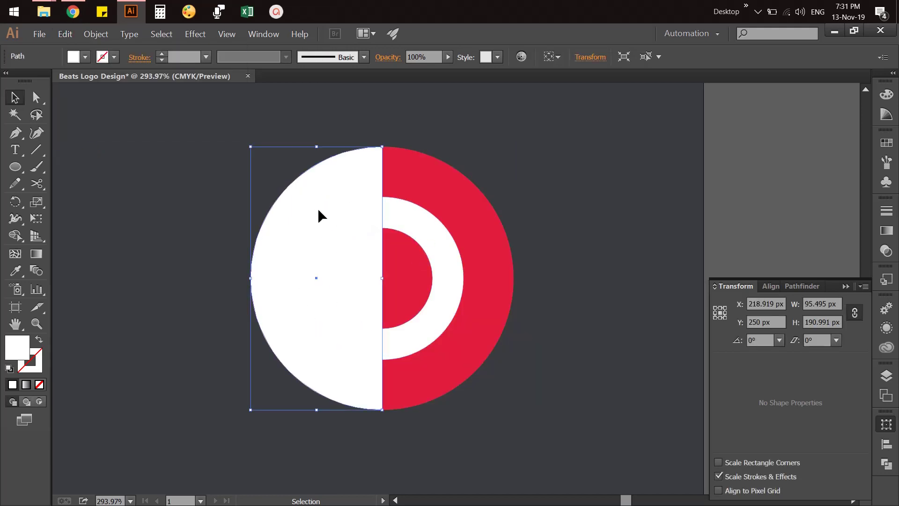
left_click(15, 136)
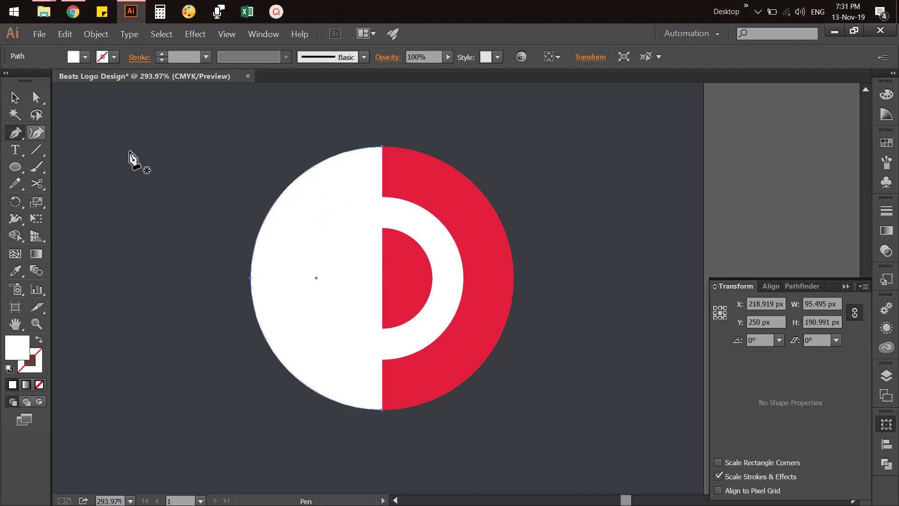
left_click(382, 147)
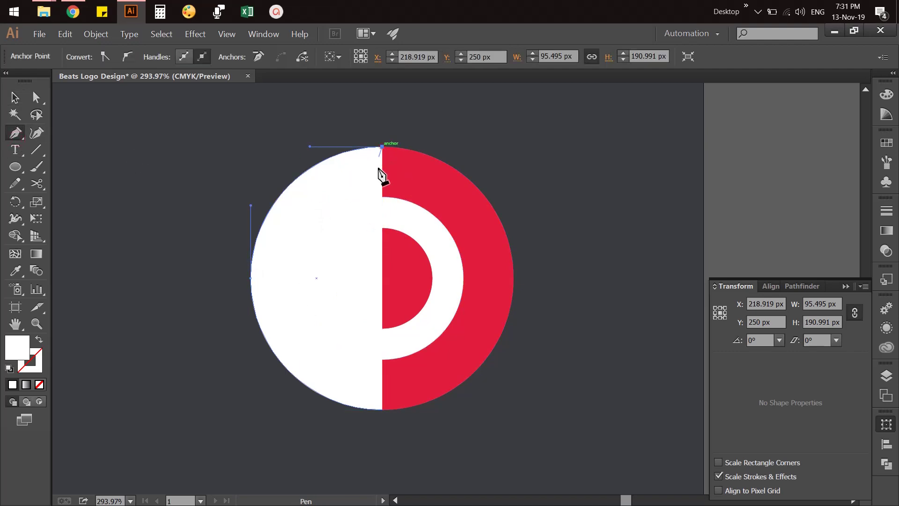
left_click(383, 409)
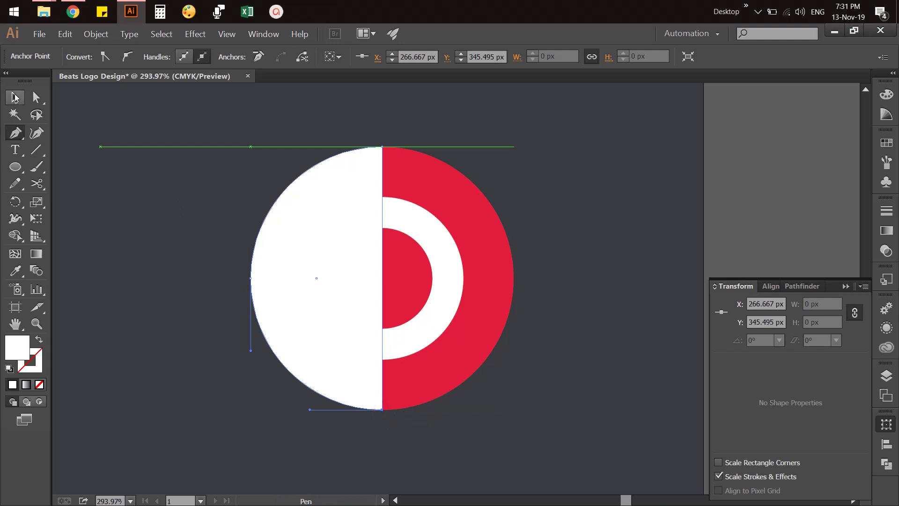
left_click(15, 97)
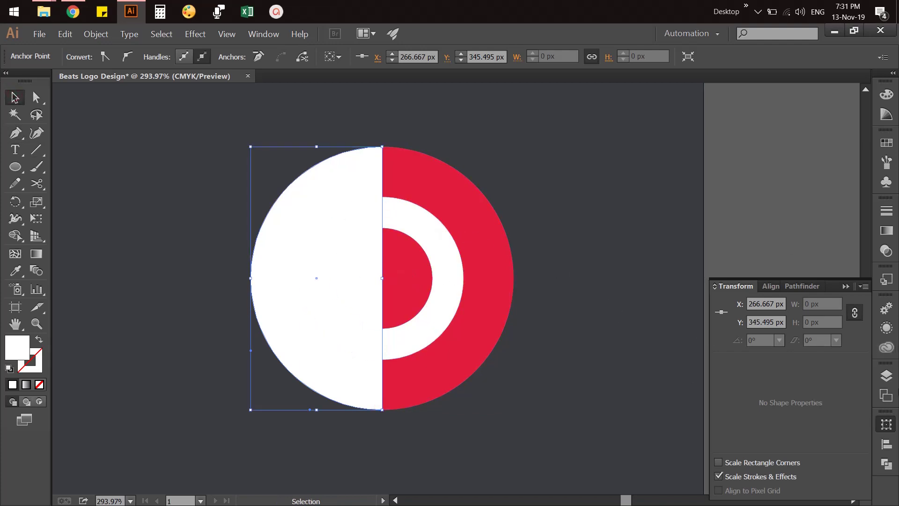
Fill the left half with the ring's red and darken it using the Color sliders
left_click(887, 347)
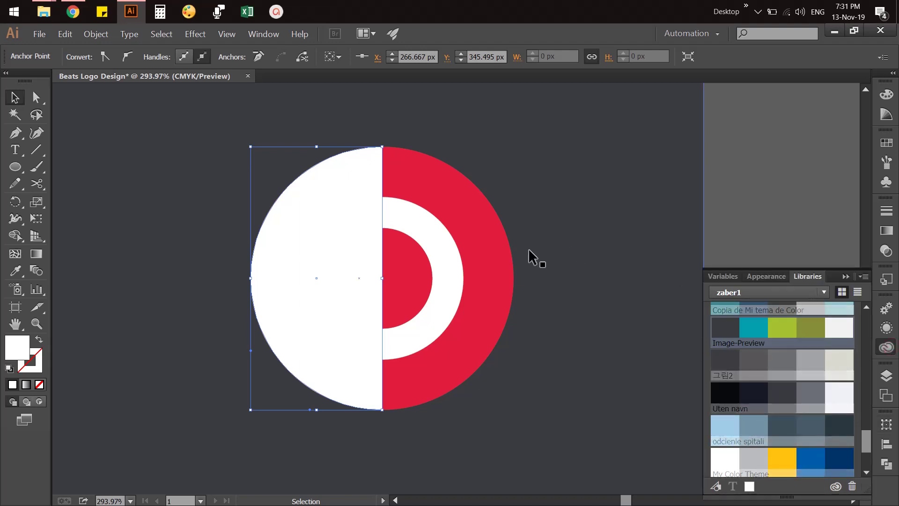
left_click(15, 270)
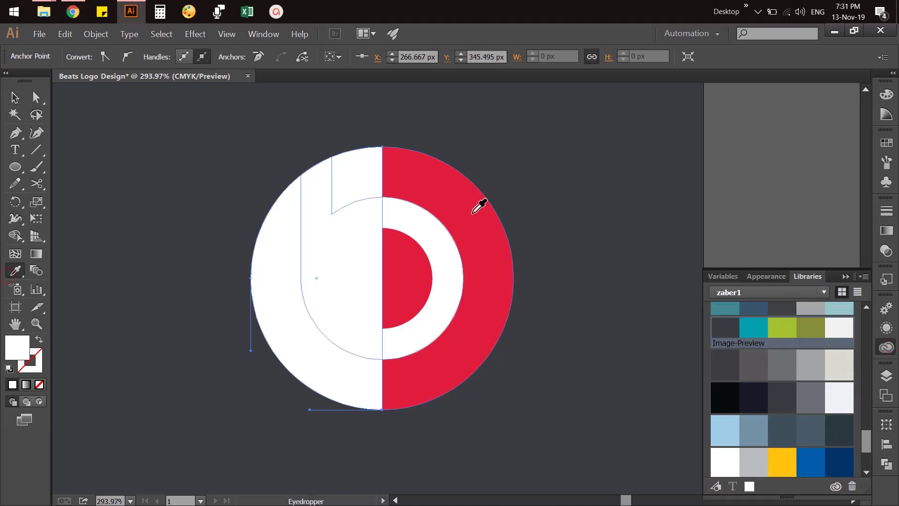
left_click(473, 211)
left_click(25, 101)
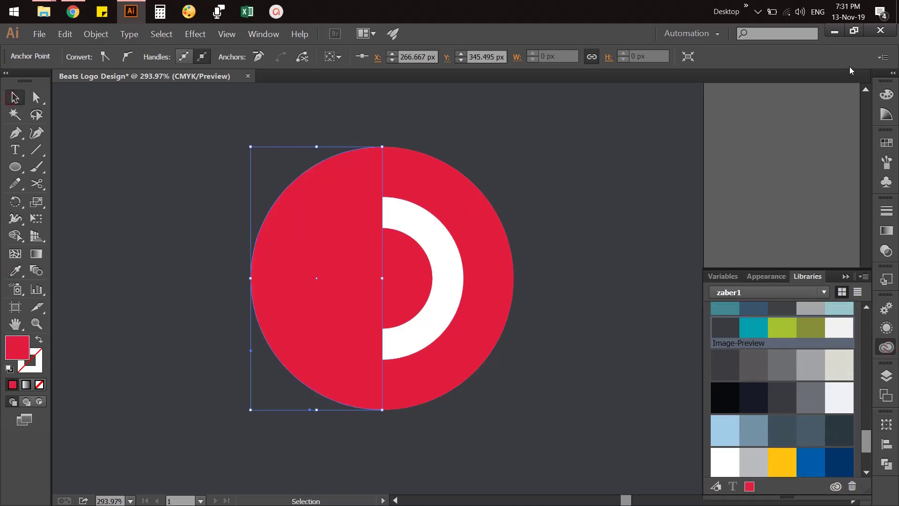
left_click(887, 94)
left_click_drag(777, 157, 795, 156)
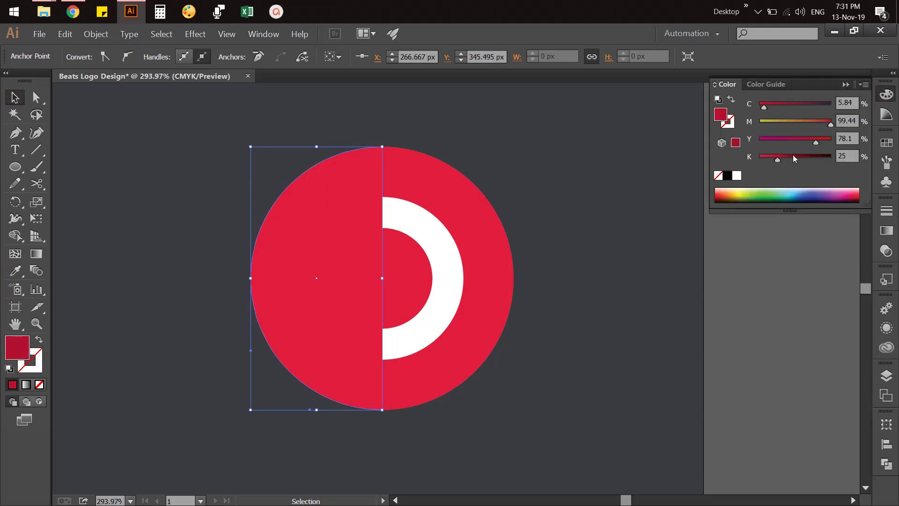
left_click(887, 347)
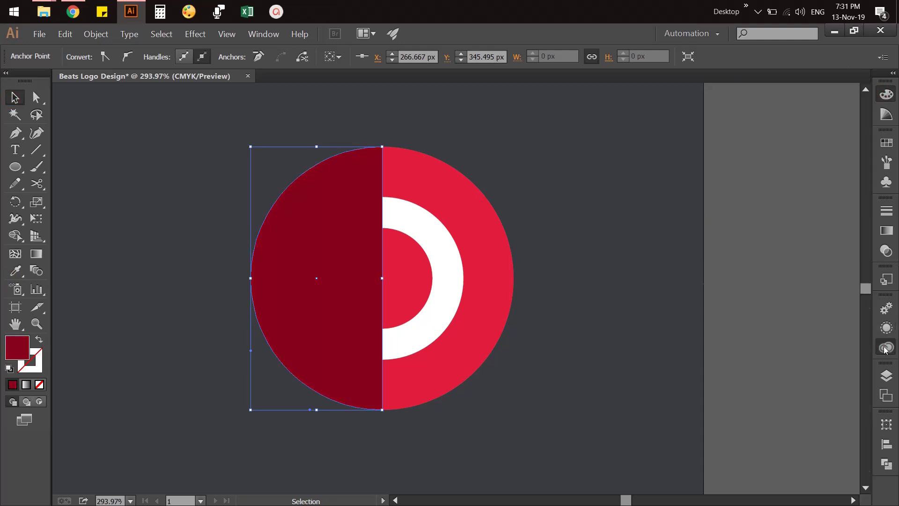
left_click(887, 327)
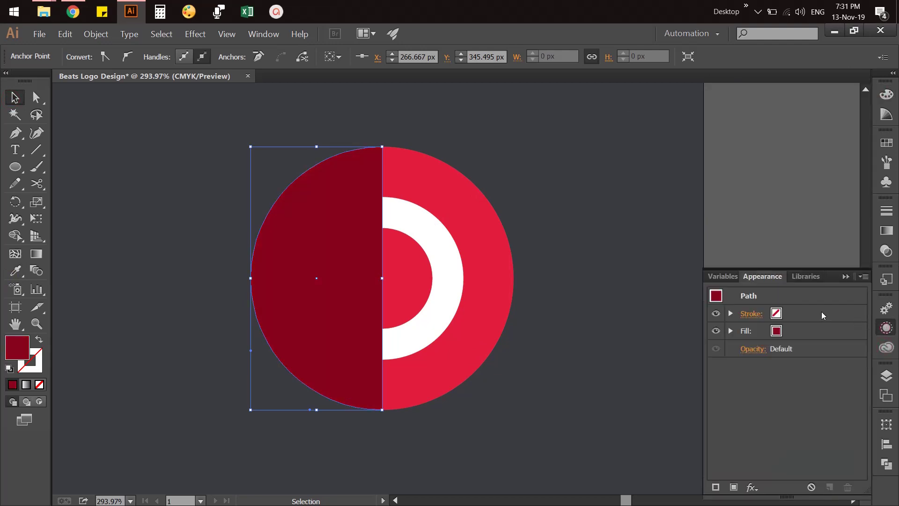
left_click(887, 250)
Lower the left half-circle's opacity to 14%
left_click(855, 220)
mouse_move(860, 231)
left_mouse_down()
mouse_move(804, 233)
mouse_move(816, 235)
left_mouse_up()
left_click(893, 255)
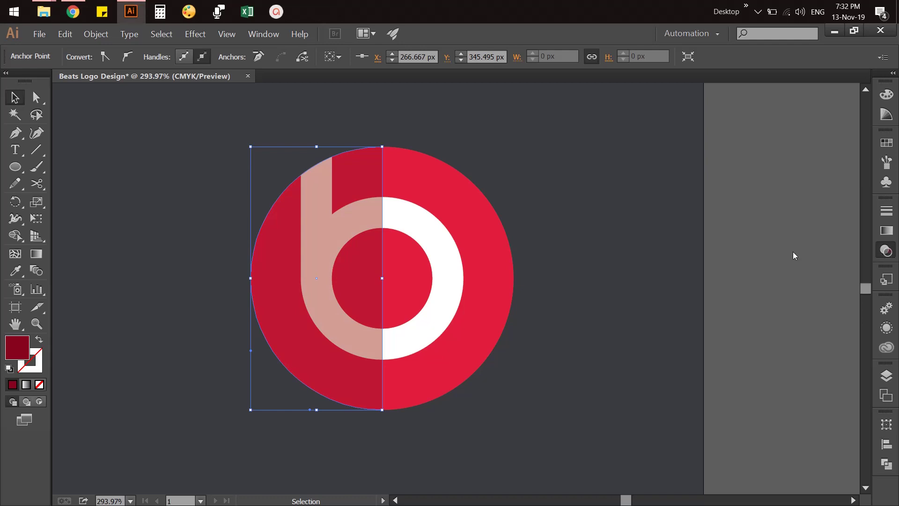
left_click(756, 252)
Ungroup the logo and bring the white b shape to the front
left_click(451, 243)
right_click(452, 246)
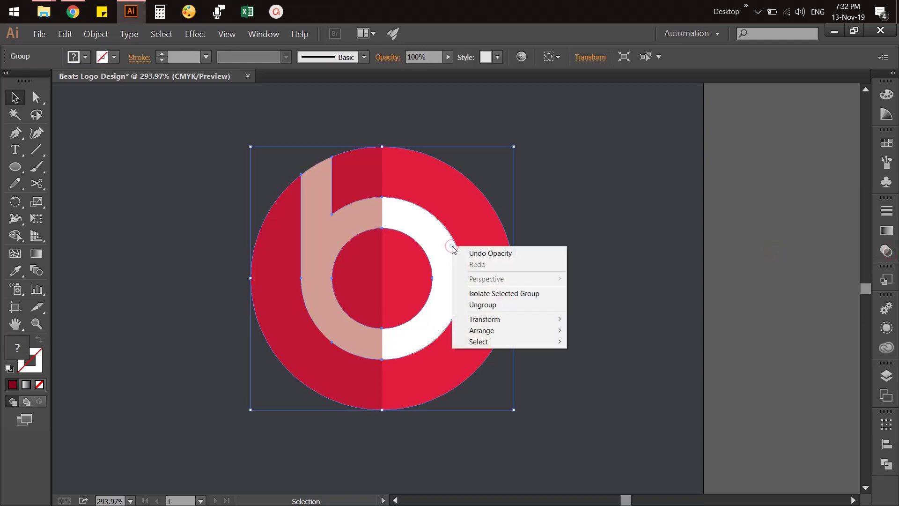
left_click(495, 305)
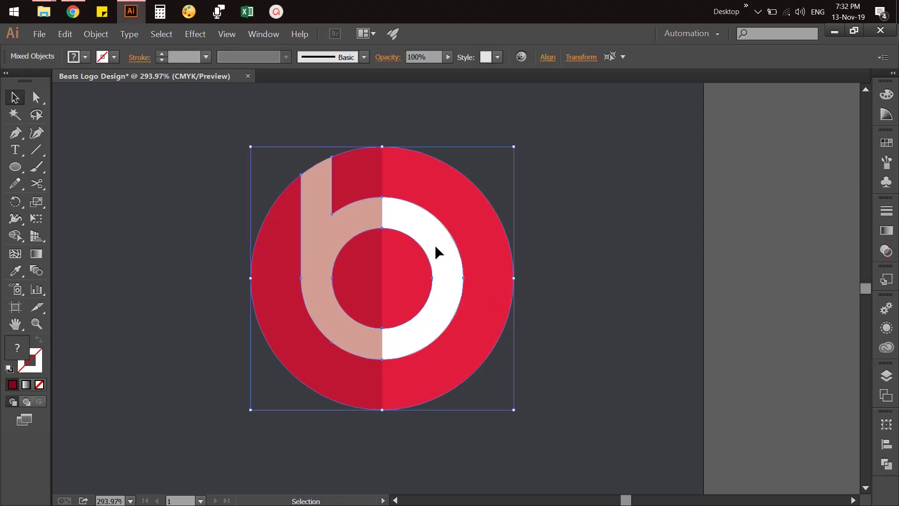
left_click(735, 279)
right_click(444, 275)
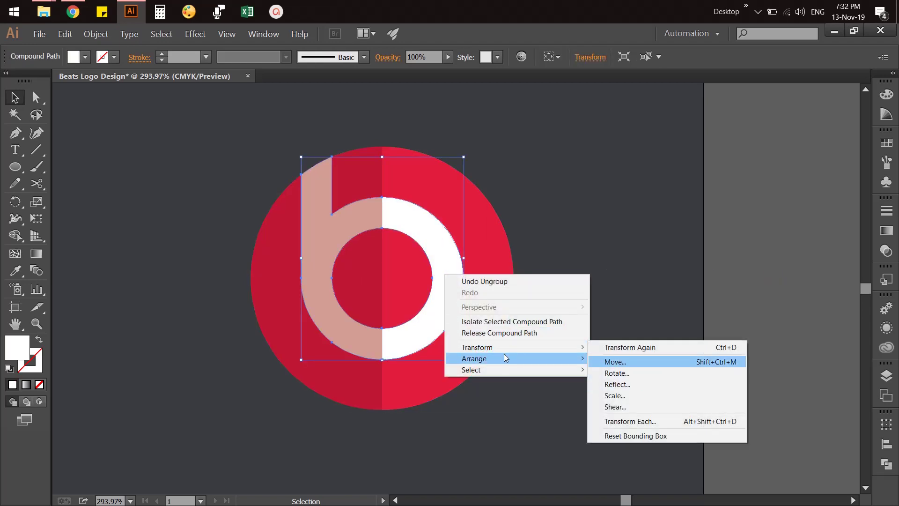
left_click(616, 358)
left_click(766, 315)
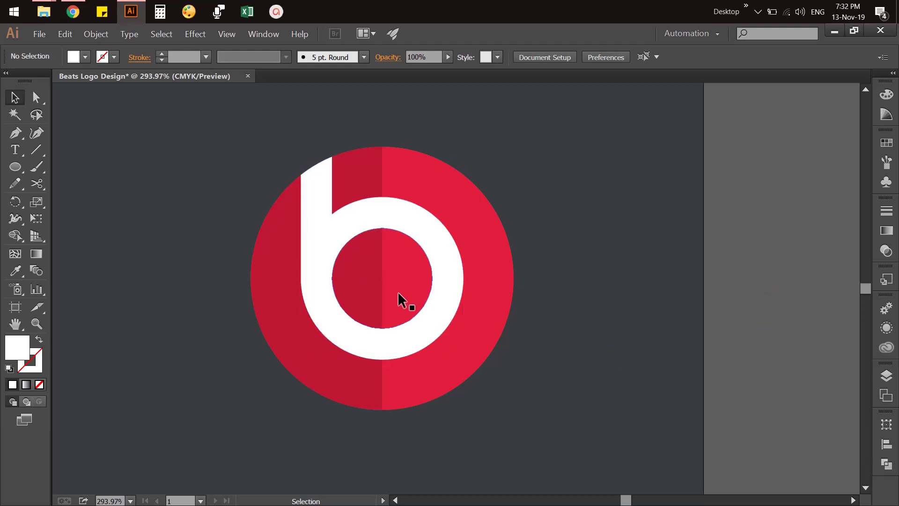
Group the white b and the red circle into one logo and verify the grouping
left_click(444, 267)
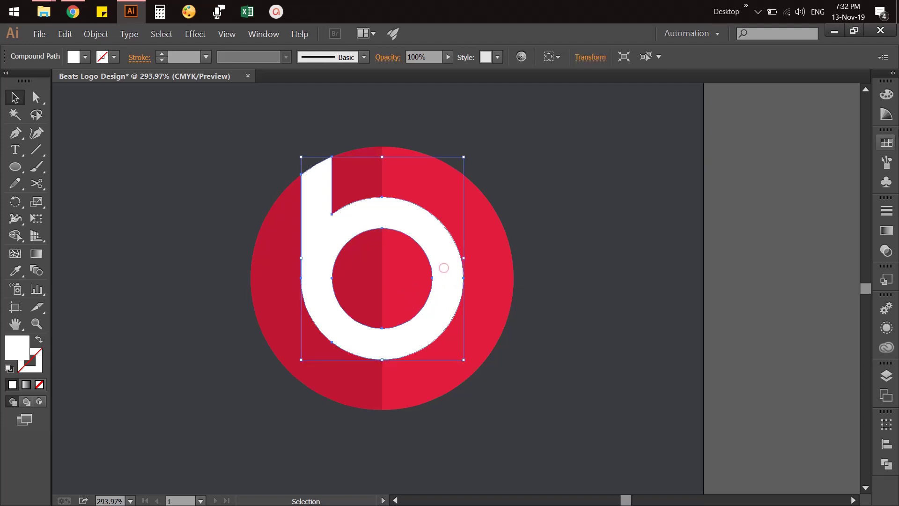
left_click(890, 96)
left_click(887, 95)
left_click(799, 237)
left_click(437, 248)
left_click(489, 251, "shift")
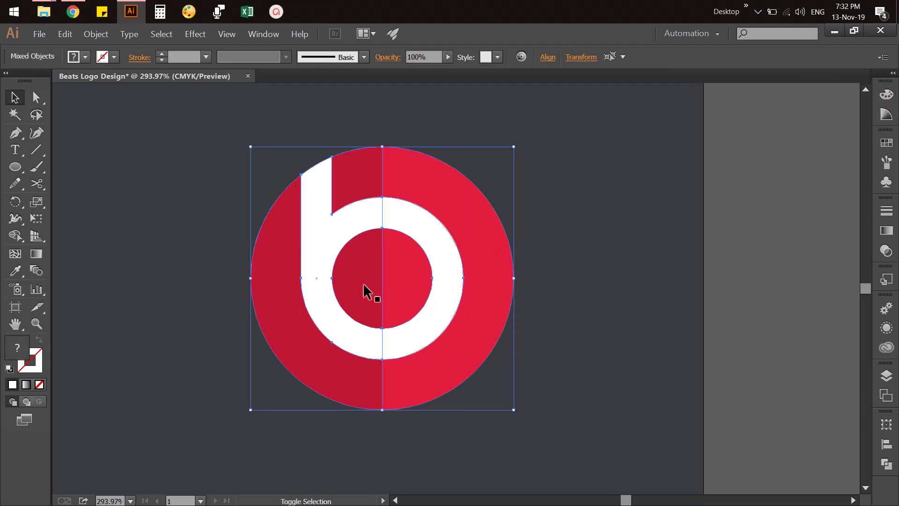
right_click(364, 285)
mouse_move(396, 358)
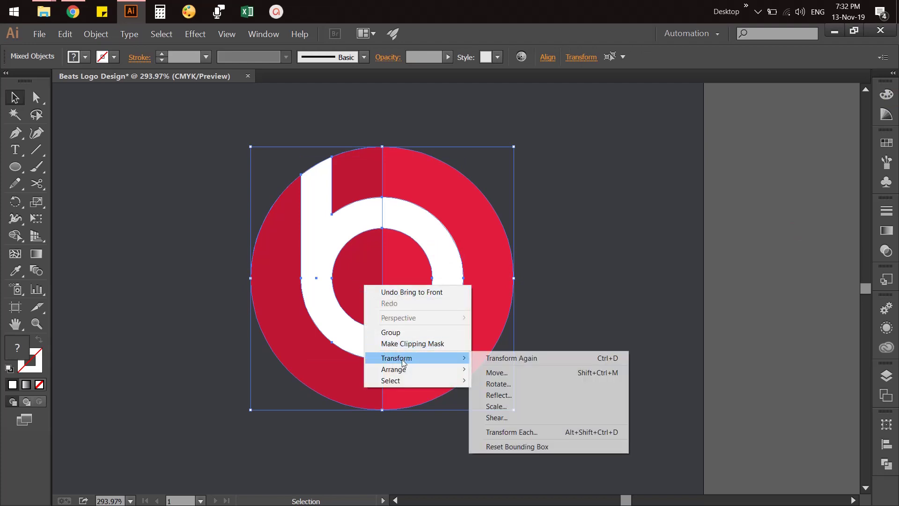
left_click(398, 333)
left_click(763, 258)
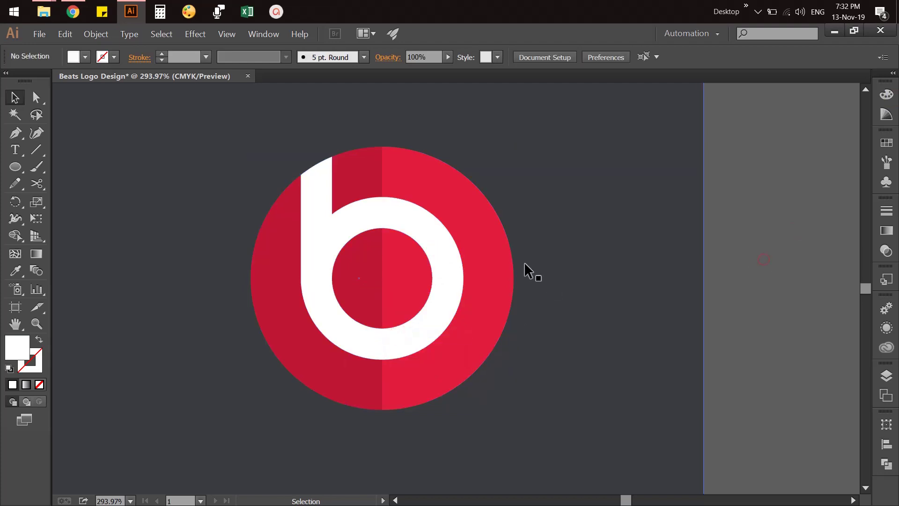
left_click(442, 237)
right_click(442, 236)
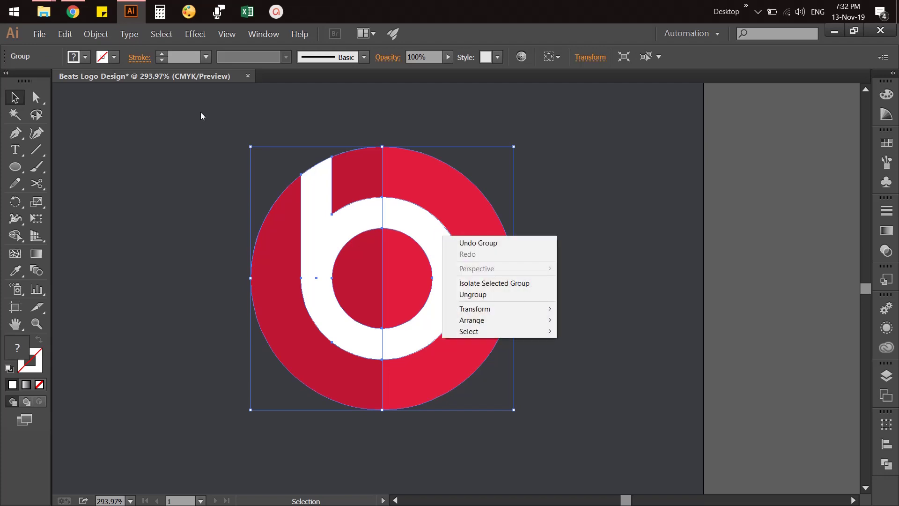
left_click(717, 198)
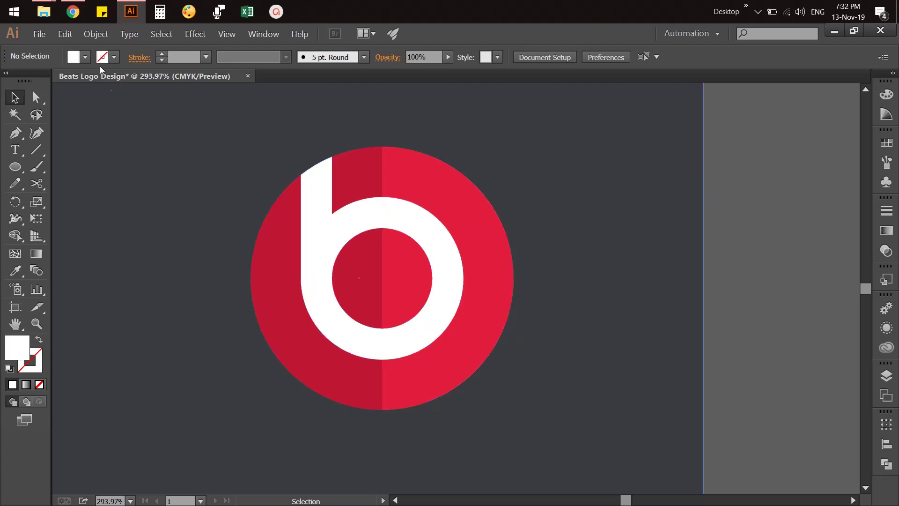
Draw a rectangle from the circle's top centre extending down and right past the logo
left_click(16, 174)
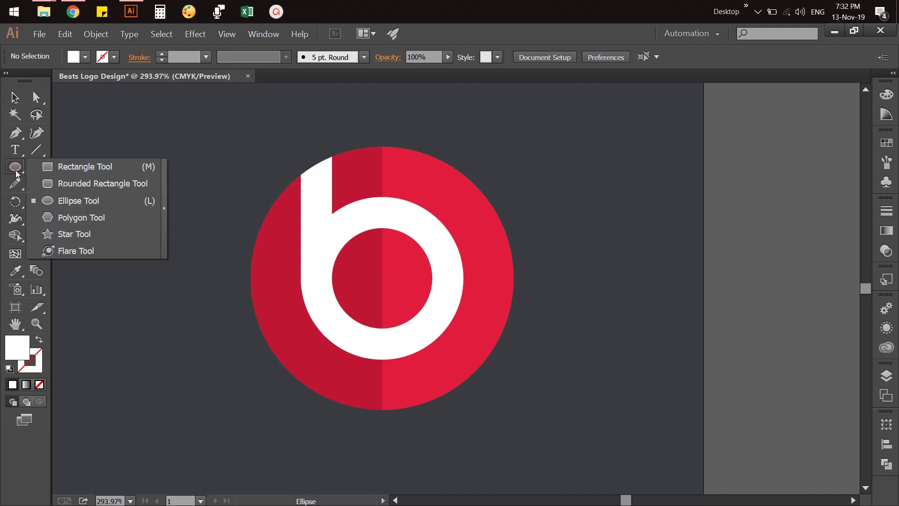
left_click_drag(16, 173, 66, 167)
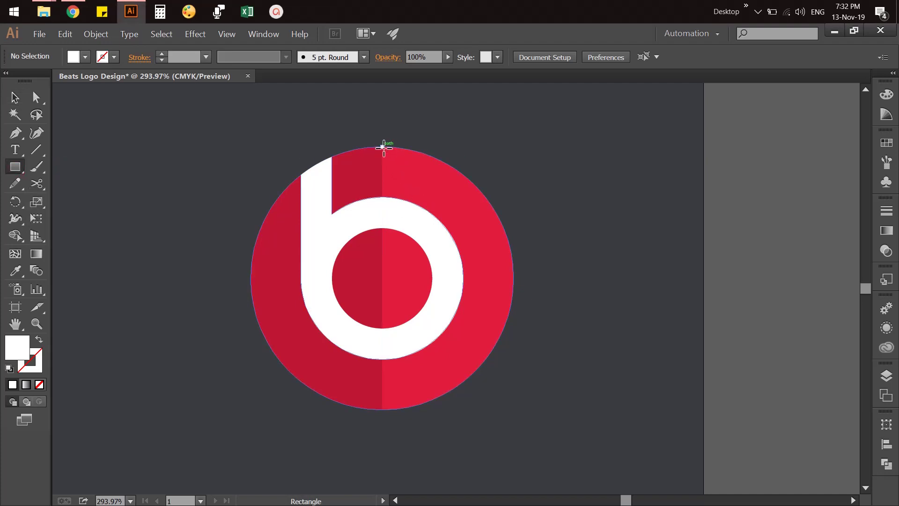
mouse_move(382, 147)
left_mouse_down()
mouse_move(421, 411)
mouse_move(826, 409)
left_mouse_up()
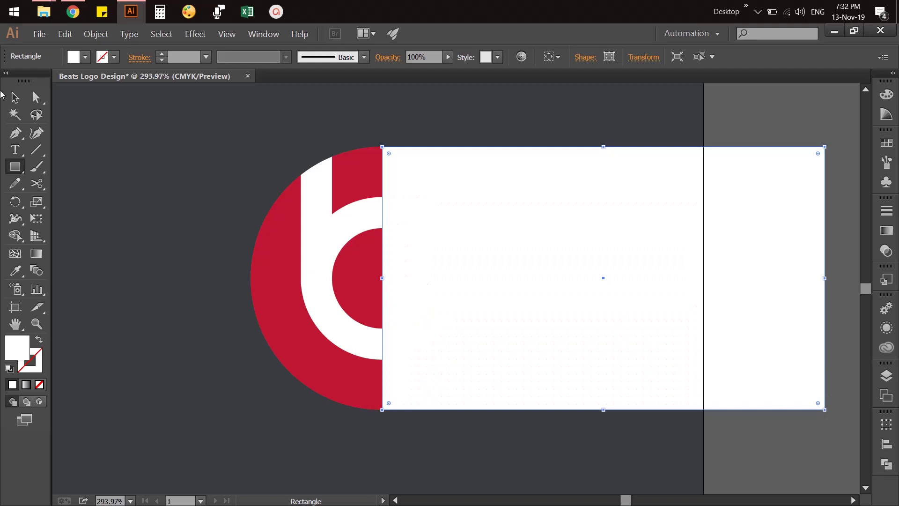
left_click(15, 97)
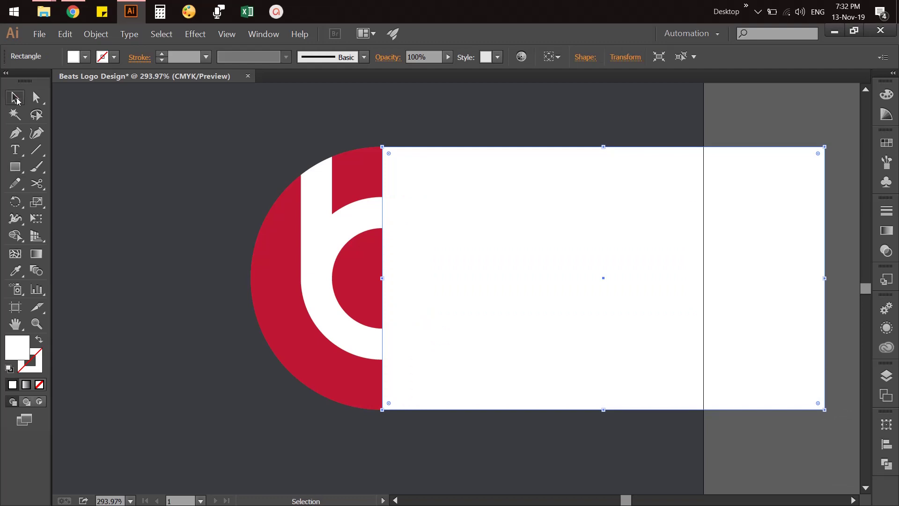
Give the rectangle 14% opacity and a light-grey fill from Libraries
left_click(887, 347)
left_click(730, 365)
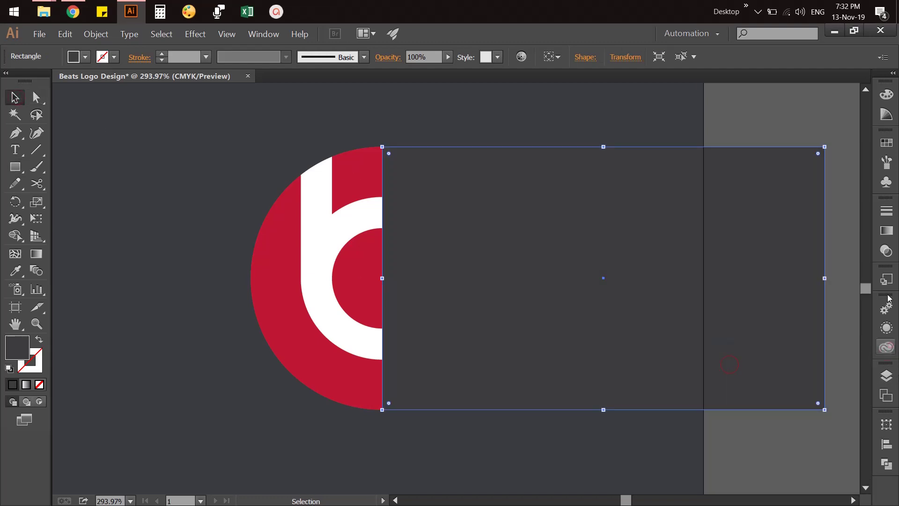
left_click(887, 251)
left_click(855, 219)
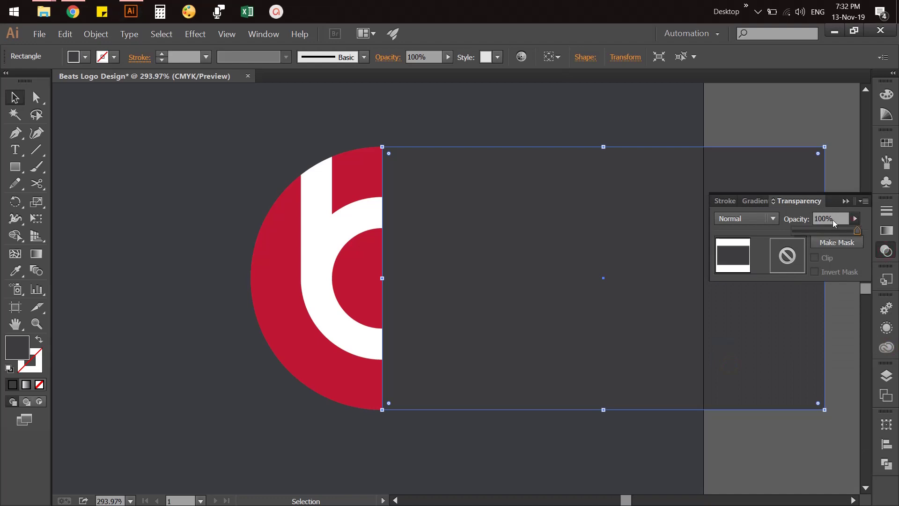
left_click_drag(805, 234, 804, 234)
left_click(886, 251)
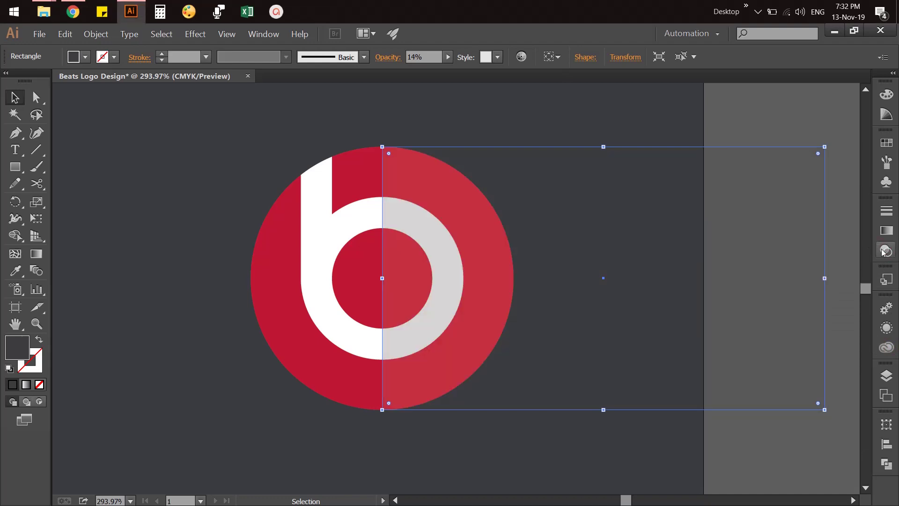
left_click(878, 253)
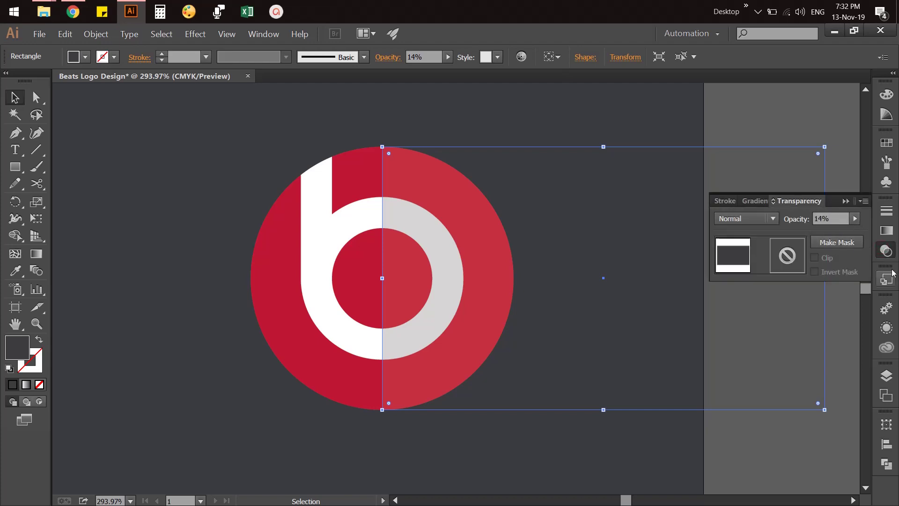
left_click(880, 347)
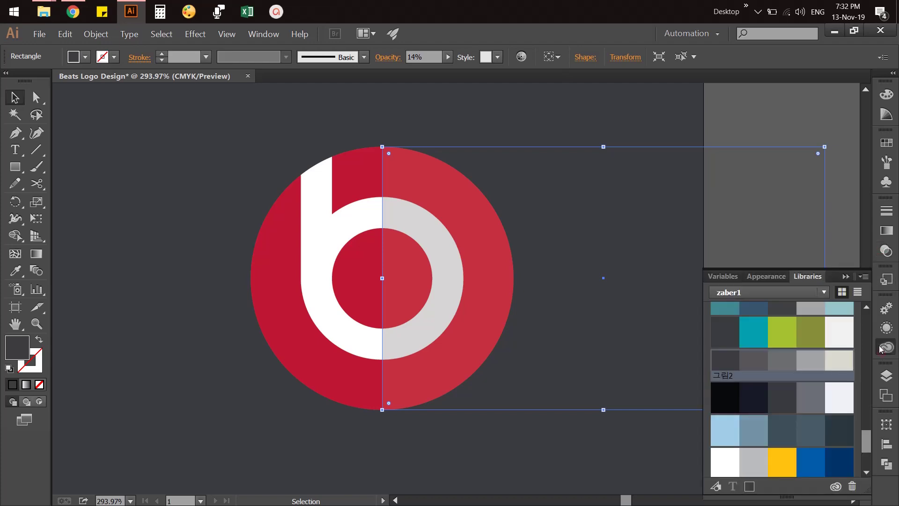
left_click(816, 362)
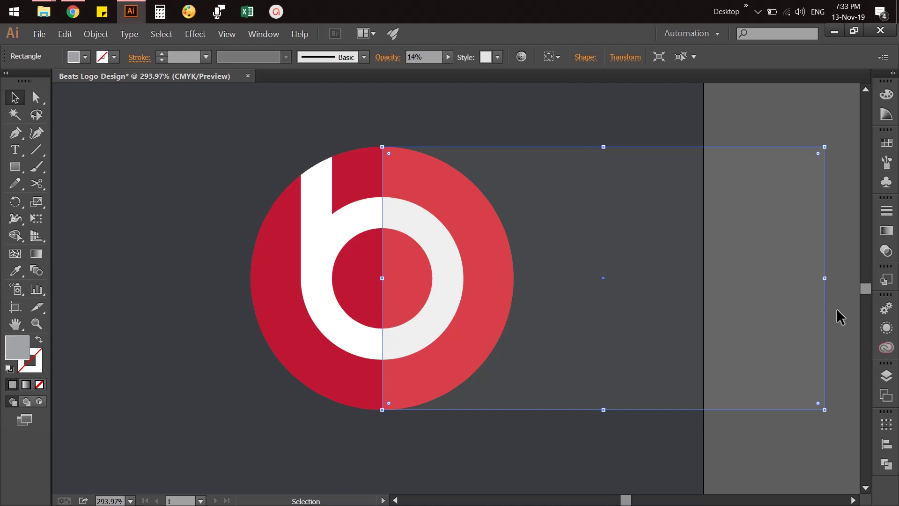
left_click(836, 308)
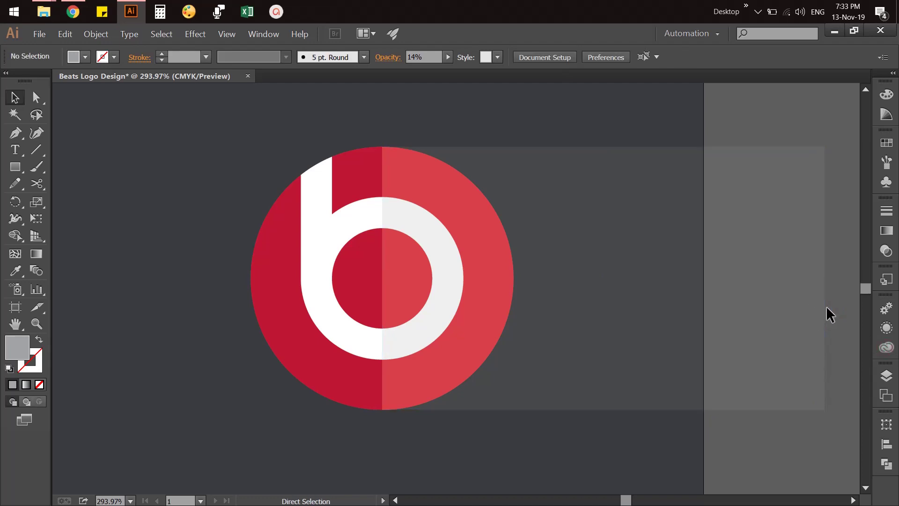
Drag the grey rectangle's right-edge anchors downward so it slants into a long diagonal shadow
key("ctrl+0")
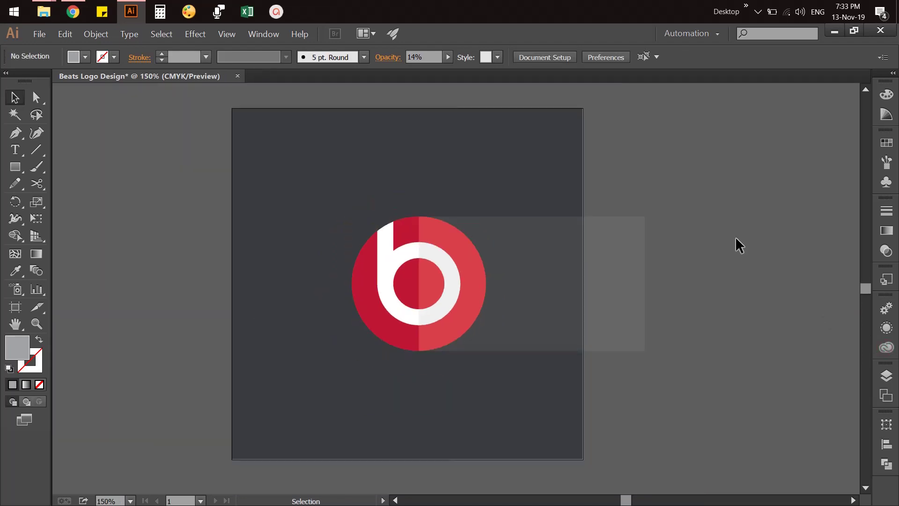
key("a")
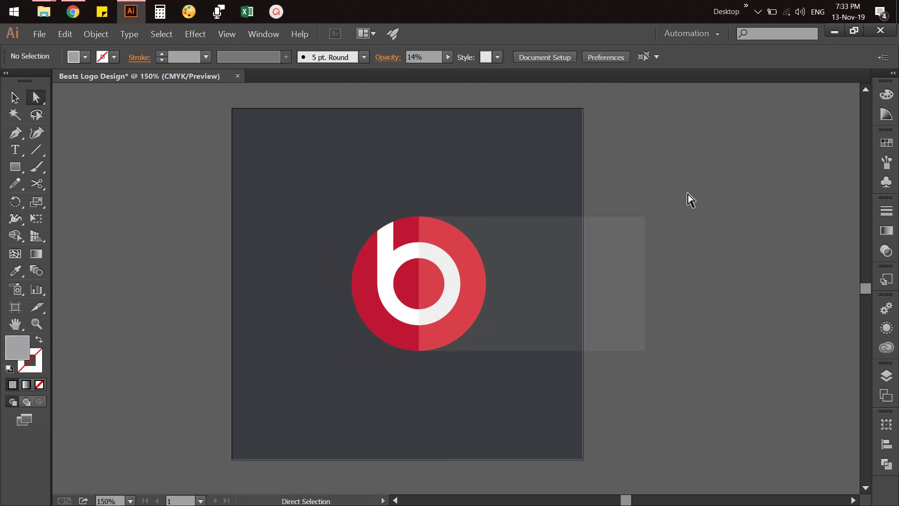
left_click_drag(637, 373, 637, 372)
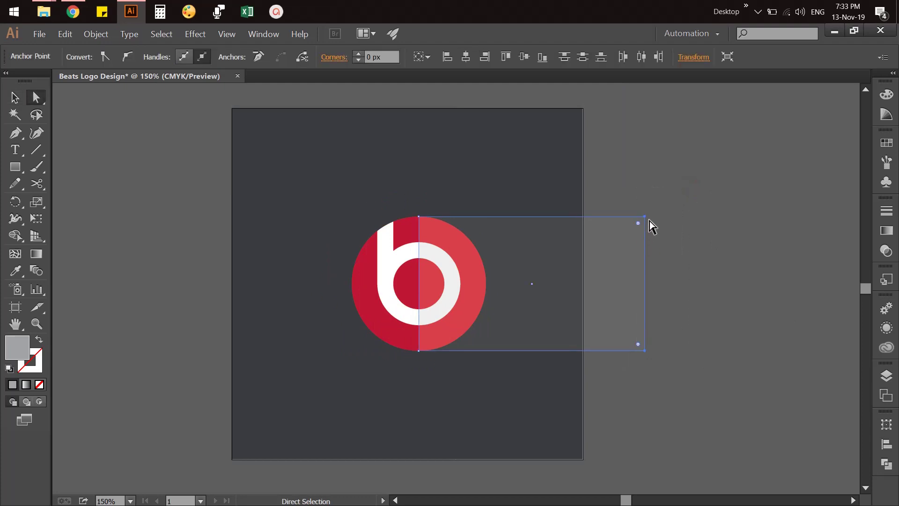
left_click(653, 291)
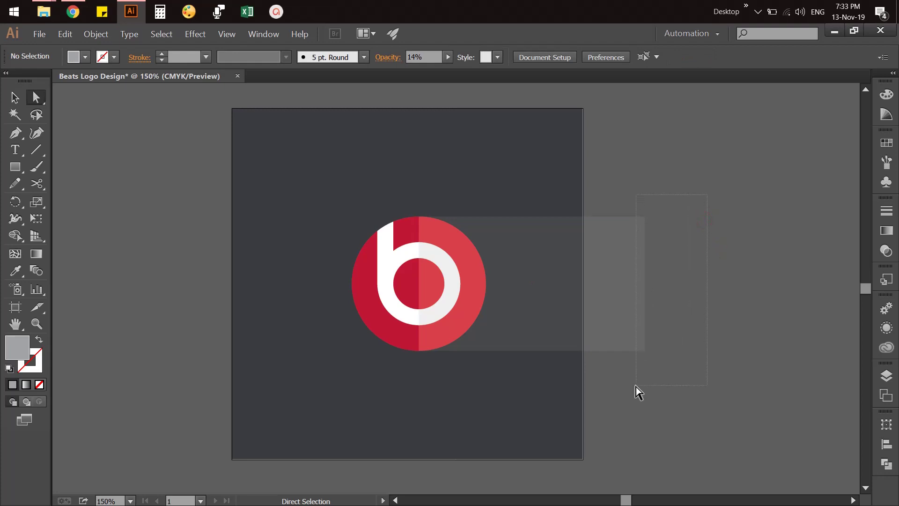
left_click_drag(643, 382, 636, 387)
mouse_move(646, 219)
left_mouse_down()
mouse_move(654, 358)
mouse_move(647, 384)
left_mouse_up()
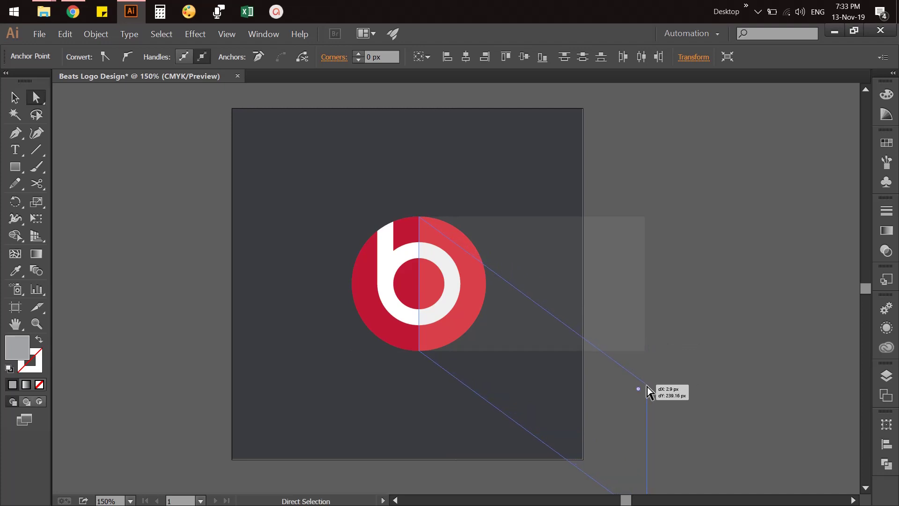
left_click(701, 352)
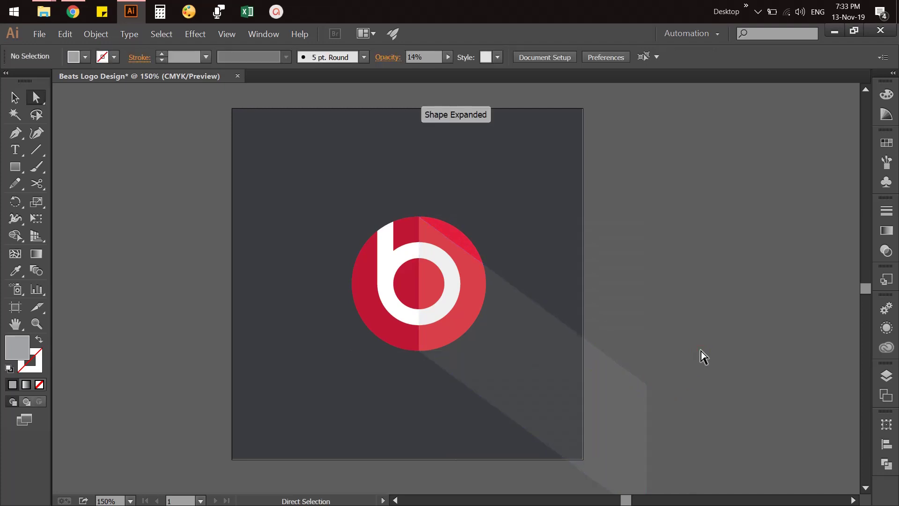
key("v")
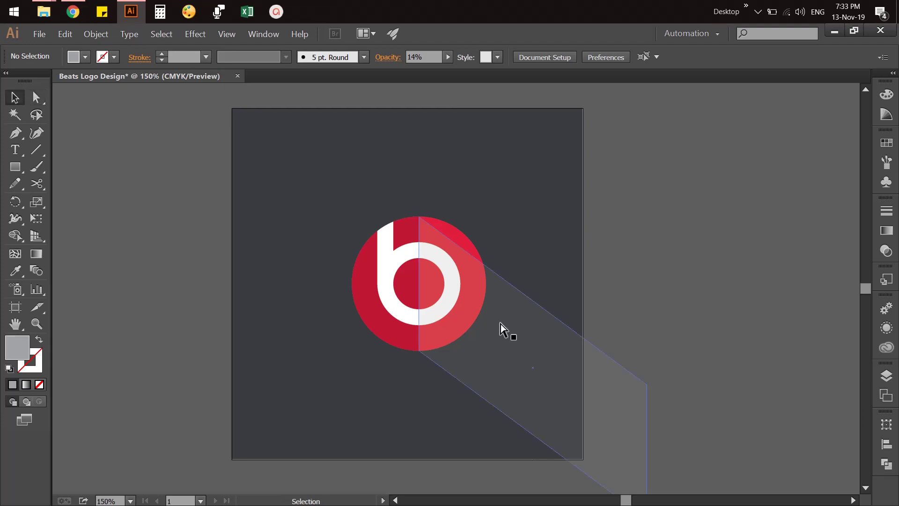
left_click(635, 298)
Send the long shadow backward twice so it sits behind the logo
left_click(478, 322)
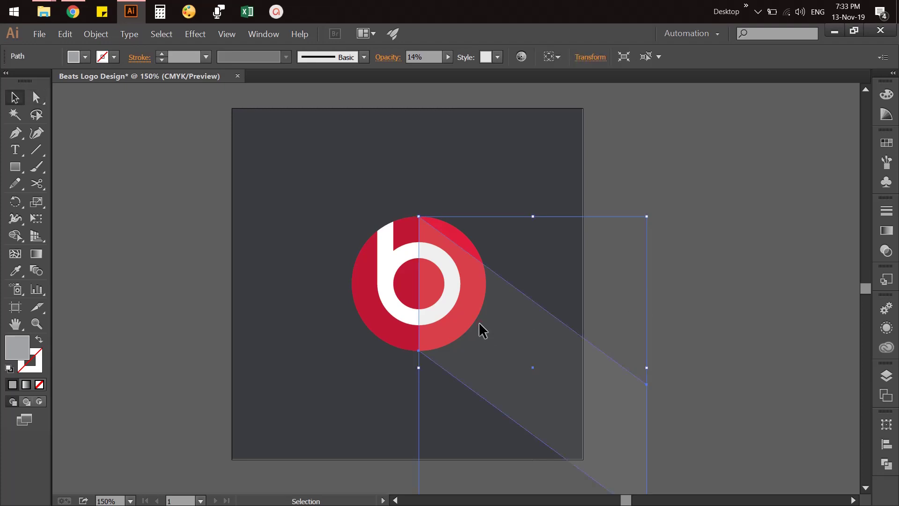
right_click(478, 322)
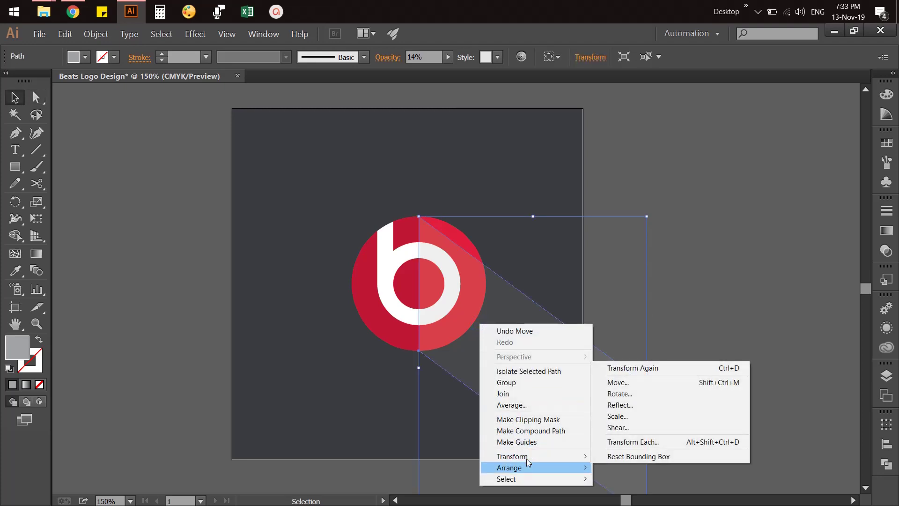
mouse_move(510, 467)
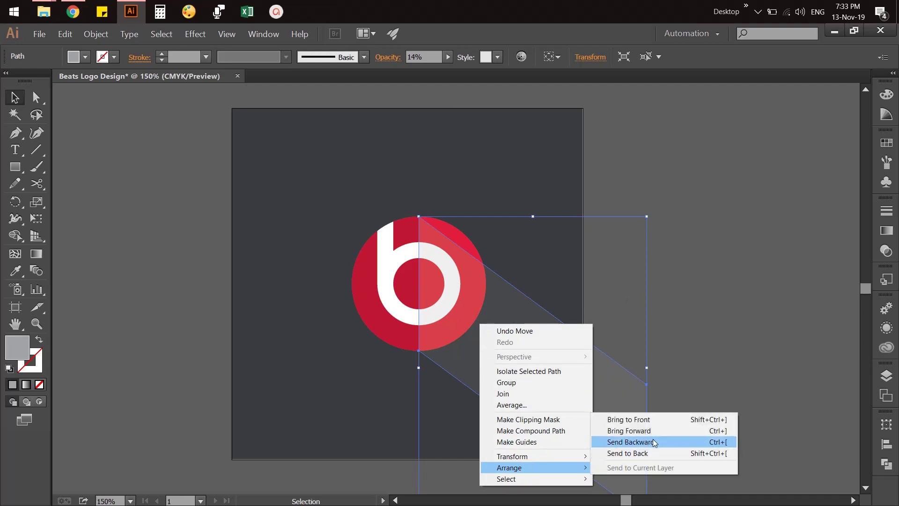
left_click(654, 442)
scroll(700, 319, "down", 1)
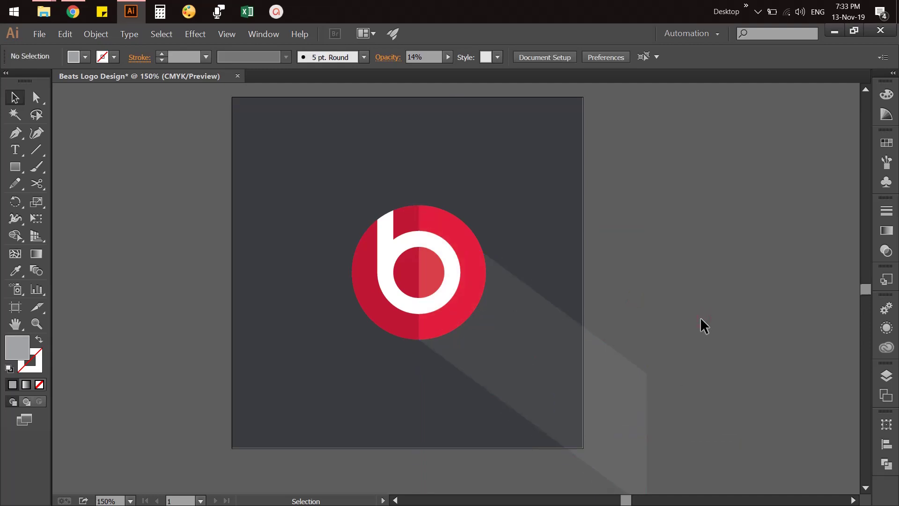
scroll(700, 319, "down", 1)
scroll(700, 319, "down", 1)
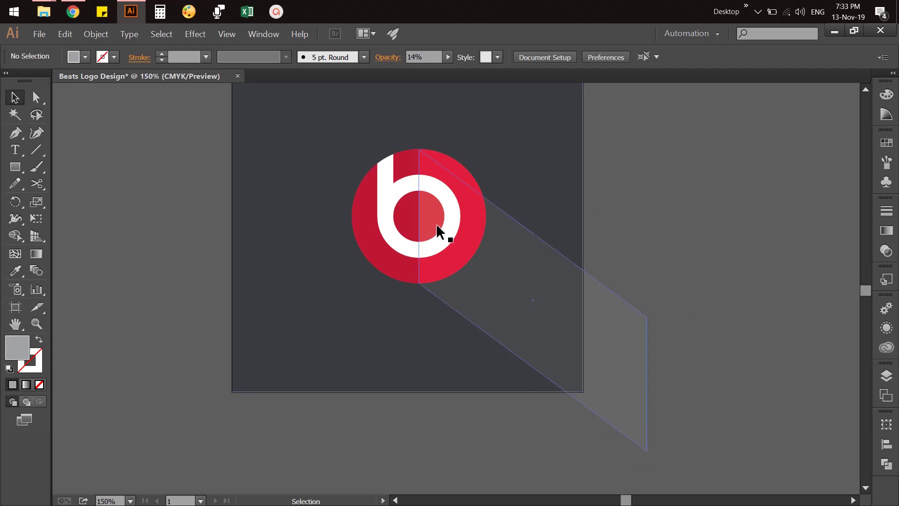
left_click(550, 315)
right_click(549, 315)
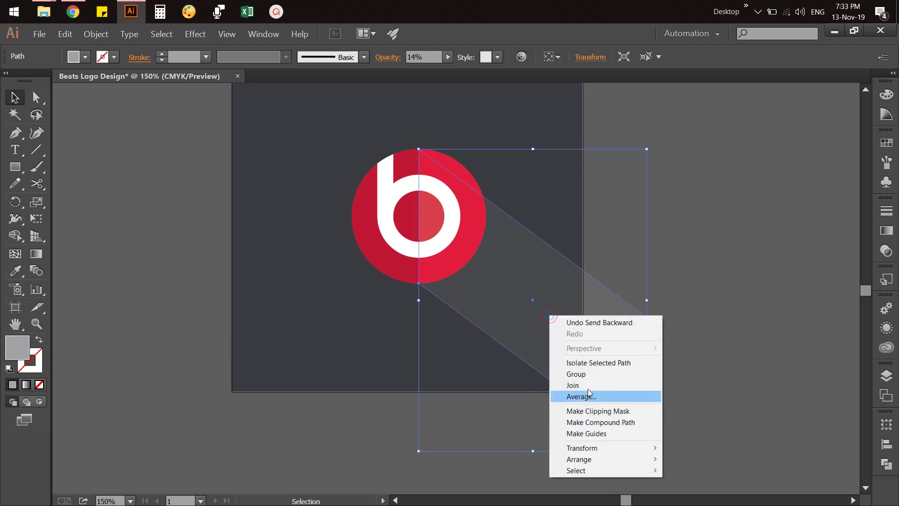
mouse_move(579, 460)
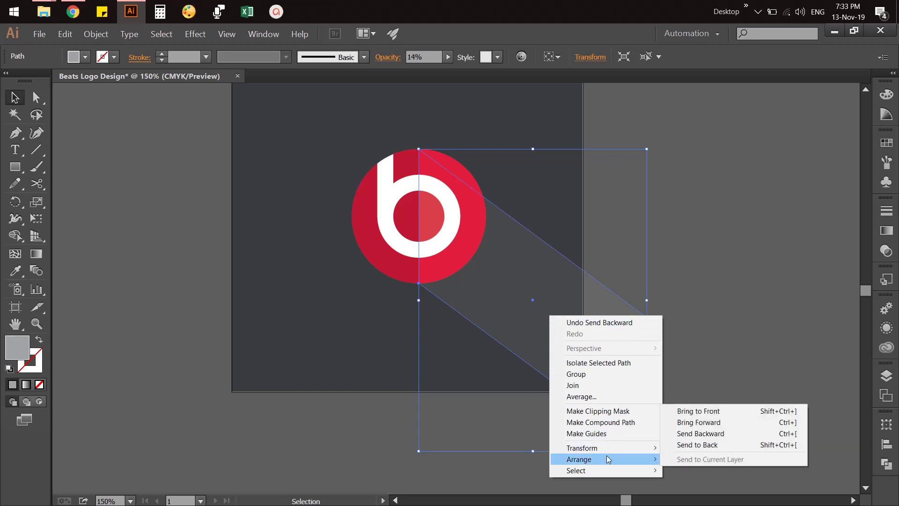
left_click(720, 435)
key("ctrl+shift+a")
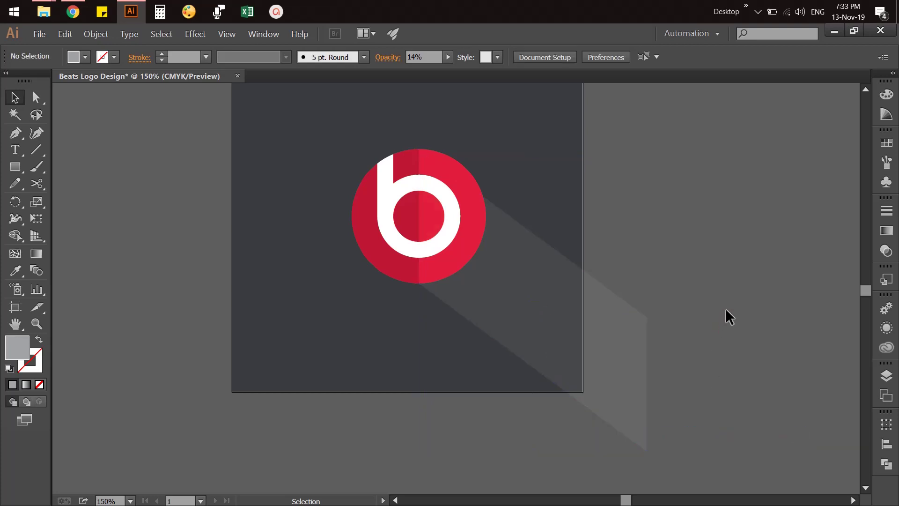
Trim away the shadow part outside the artboard with the Shape Builder tool
left_click(566, 309)
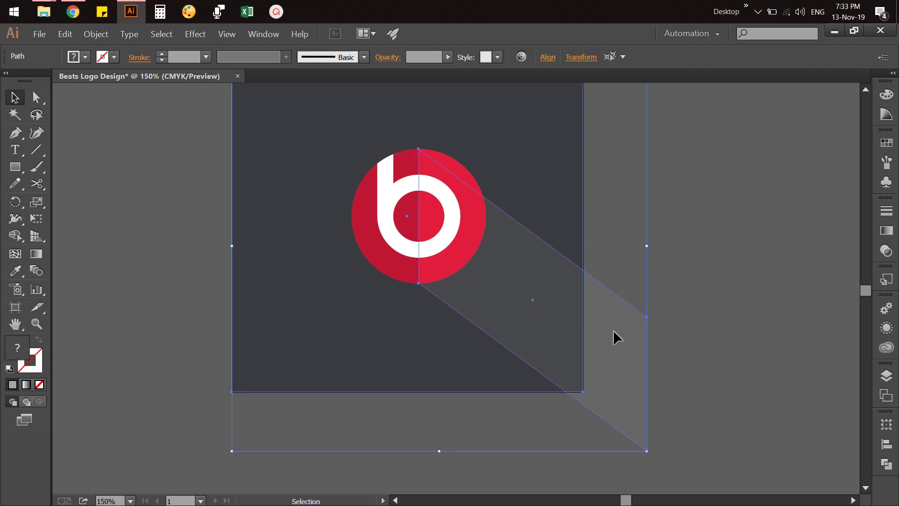
left_click(15, 235)
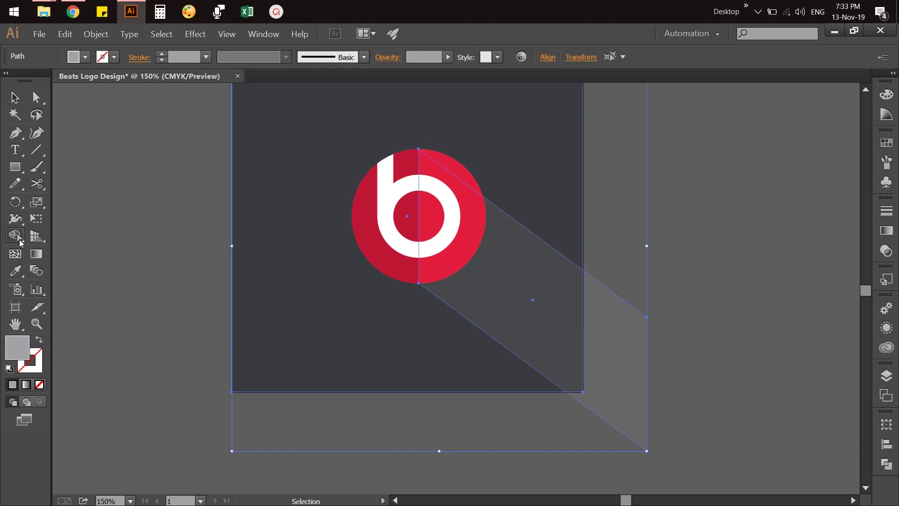
left_click(615, 324, "alt")
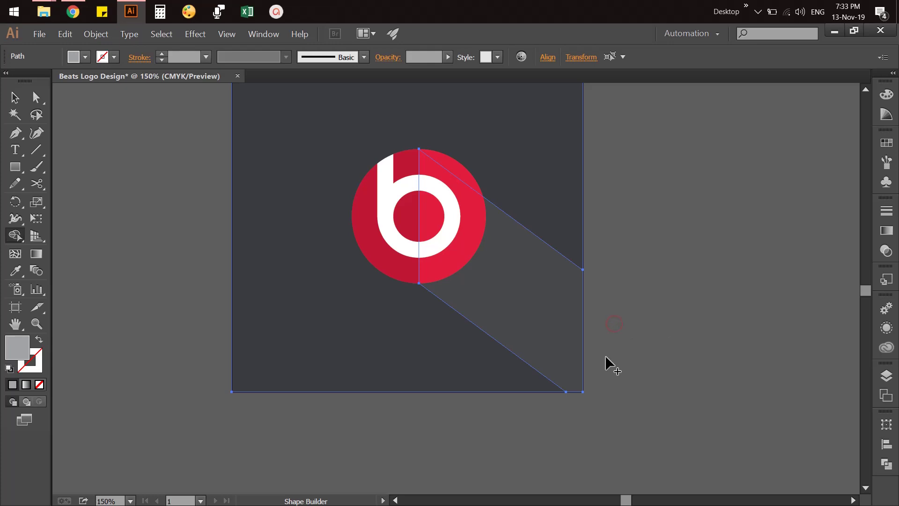
left_click(15, 97)
left_click(172, 171)
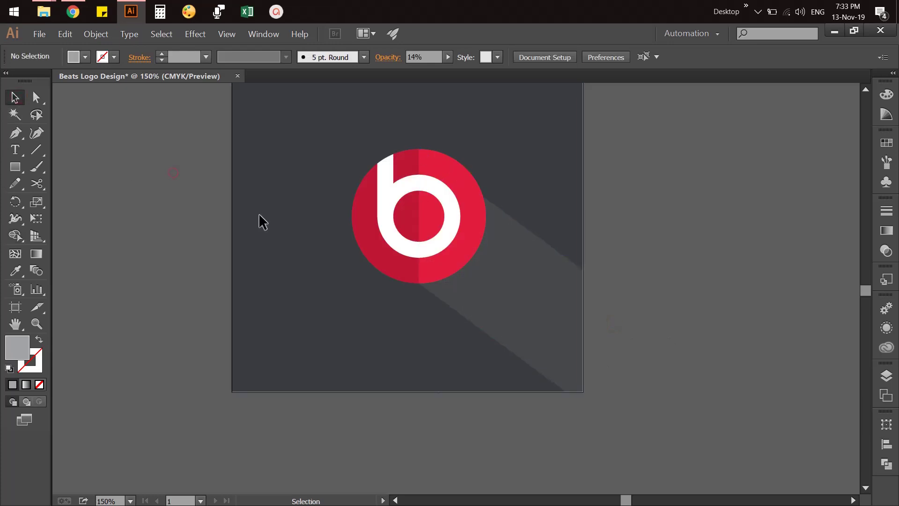
scroll(654, 290, "up", 3)
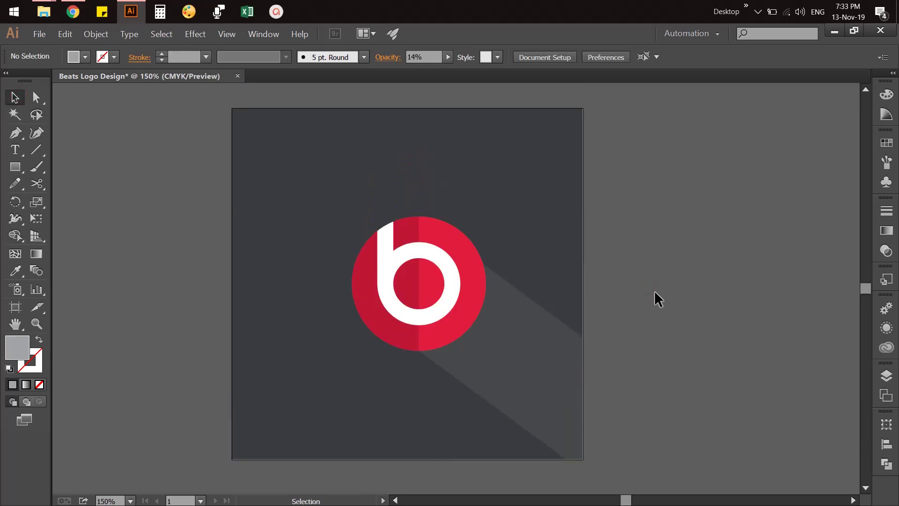
Select the red b logo pieces and group them together
left_click(518, 308)
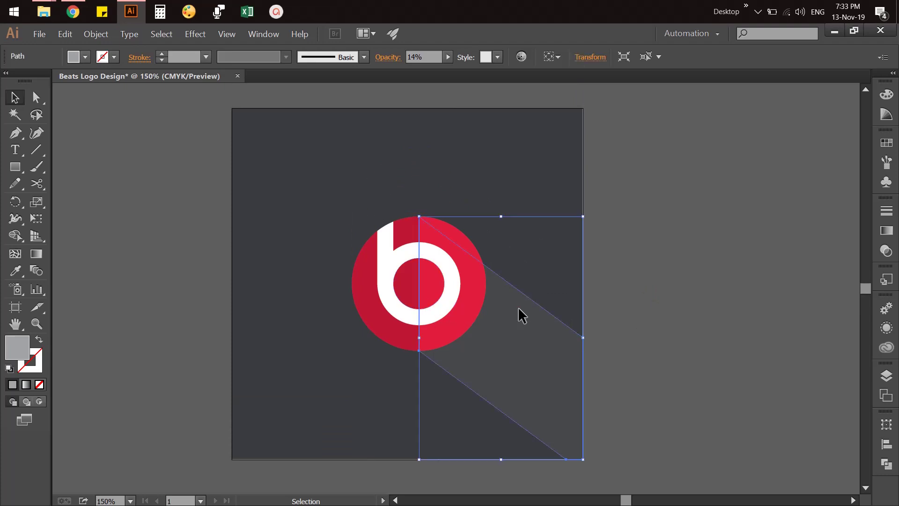
left_click(666, 315)
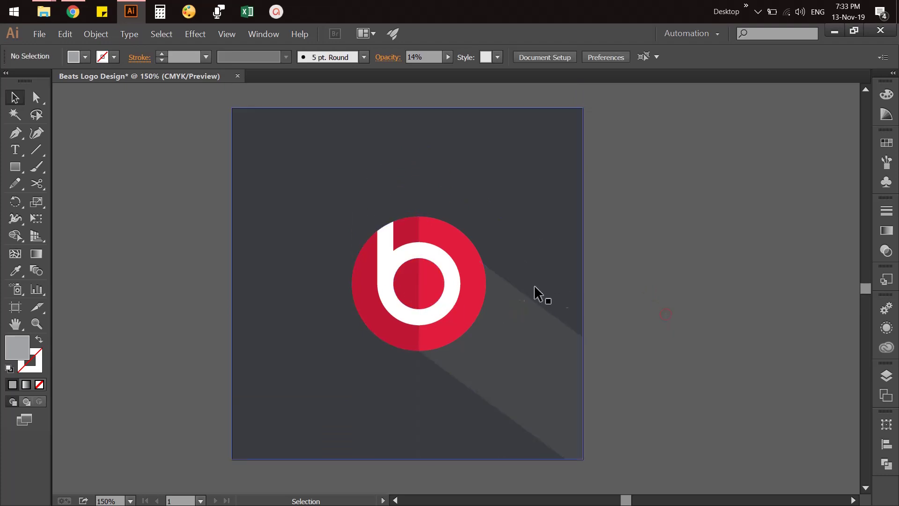
left_click(426, 281)
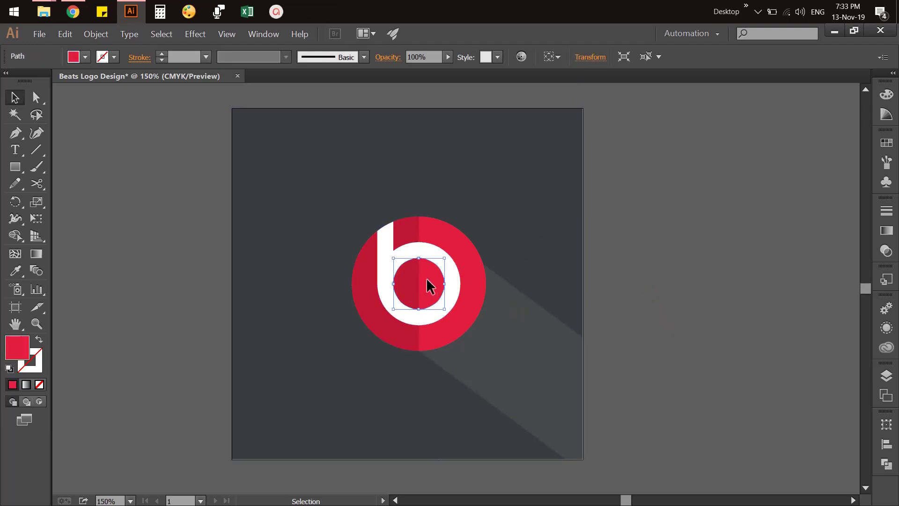
left_click(453, 283, "shift")
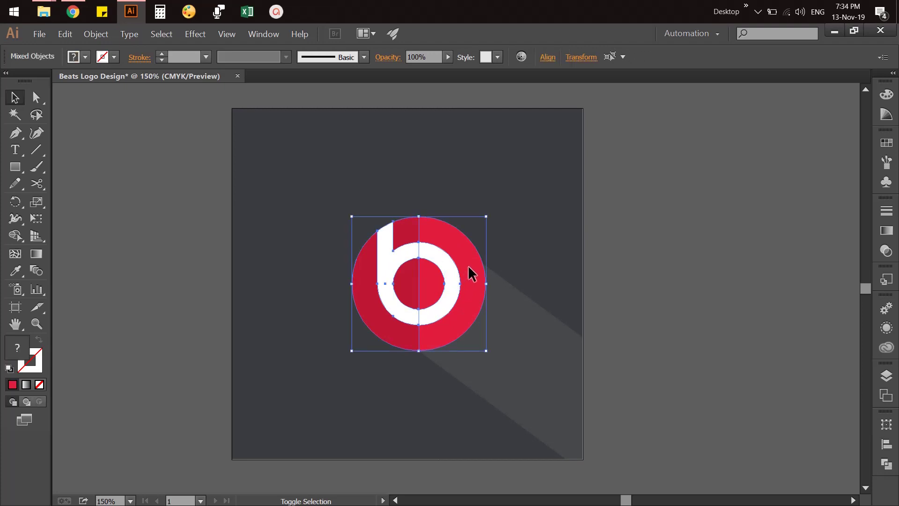
right_click(462, 266)
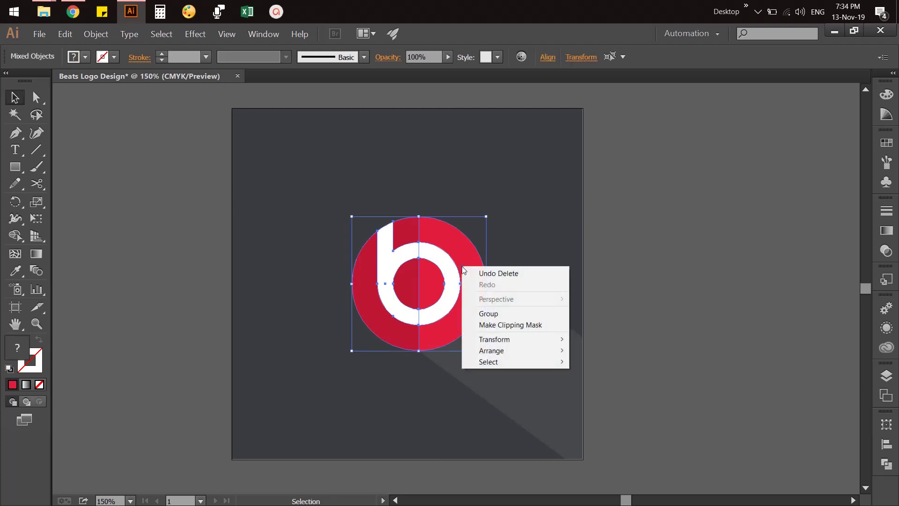
left_click(511, 314)
left_click(611, 325)
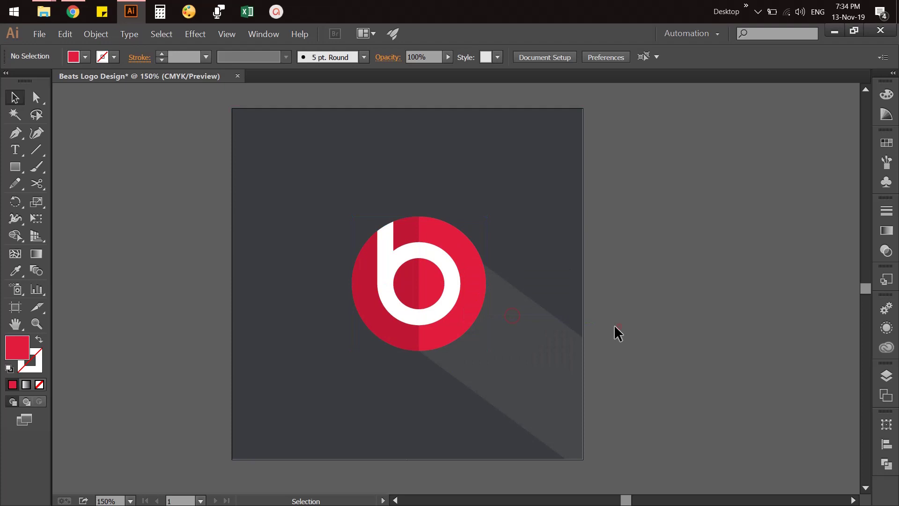
left_click(466, 295)
right_click(467, 296)
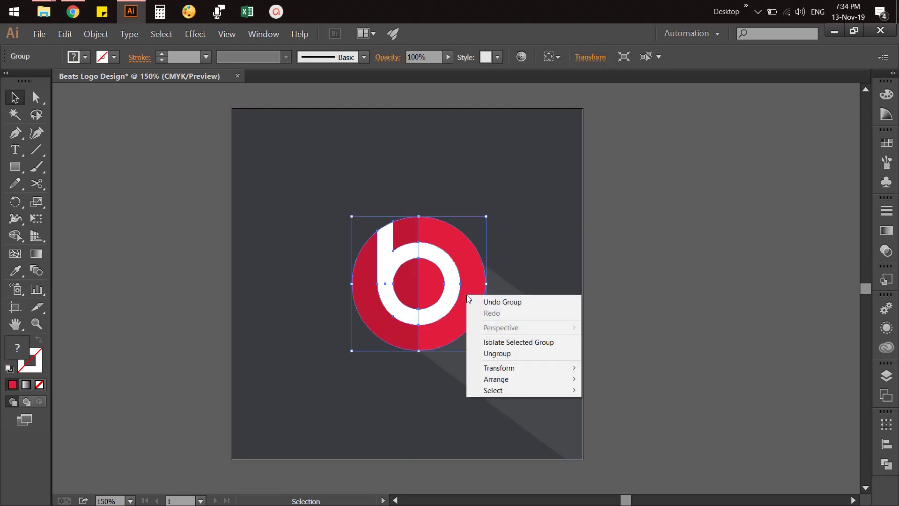
left_click(645, 293)
Group the logo with its long shadow and check the combined group
left_click(445, 269)
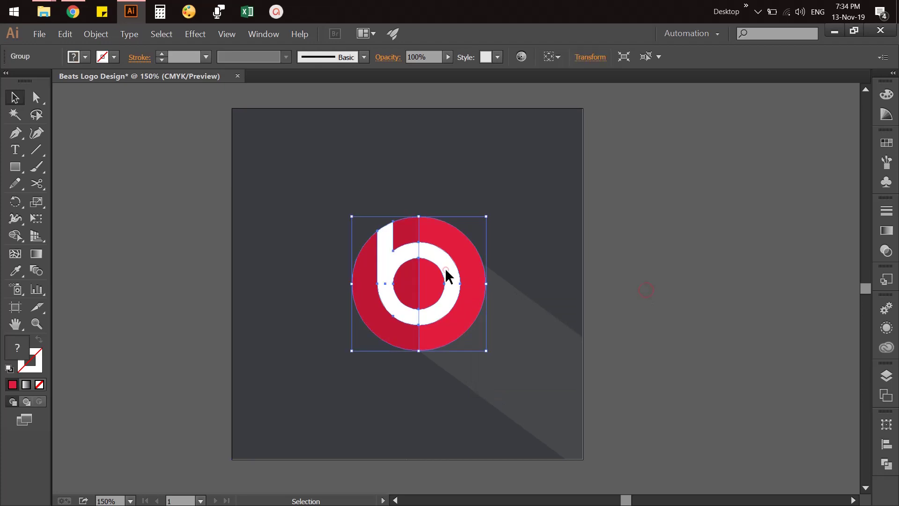
left_click(508, 344, "shift")
right_click(508, 344)
left_click(542, 389)
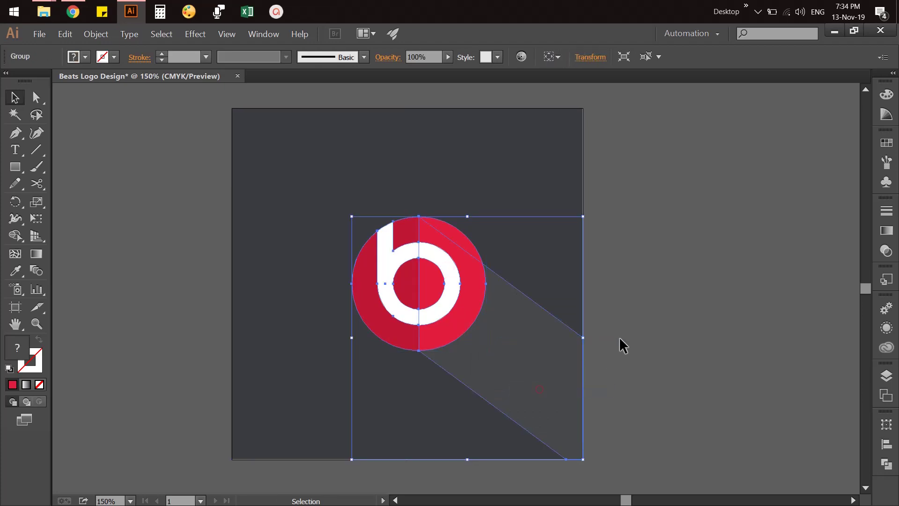
left_click(619, 337)
left_click(420, 300)
left_click(638, 277)
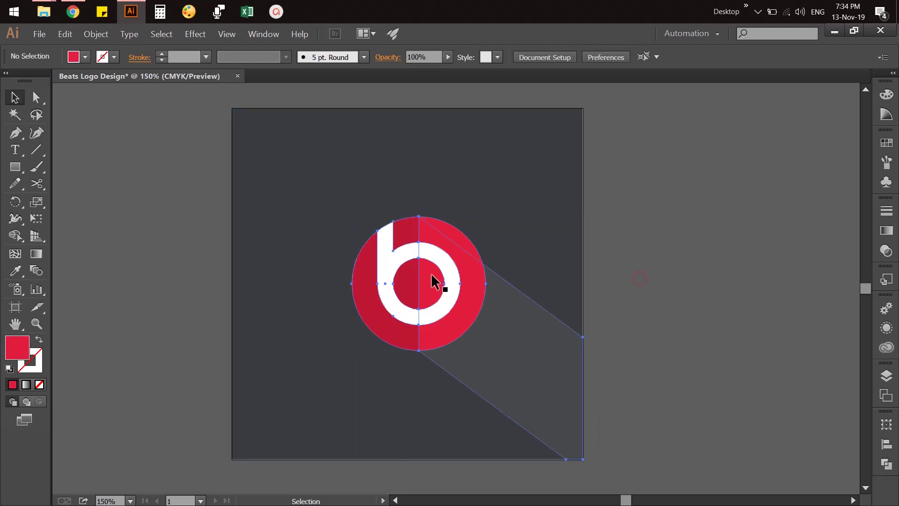
left_click(432, 277)
left_click(622, 279)
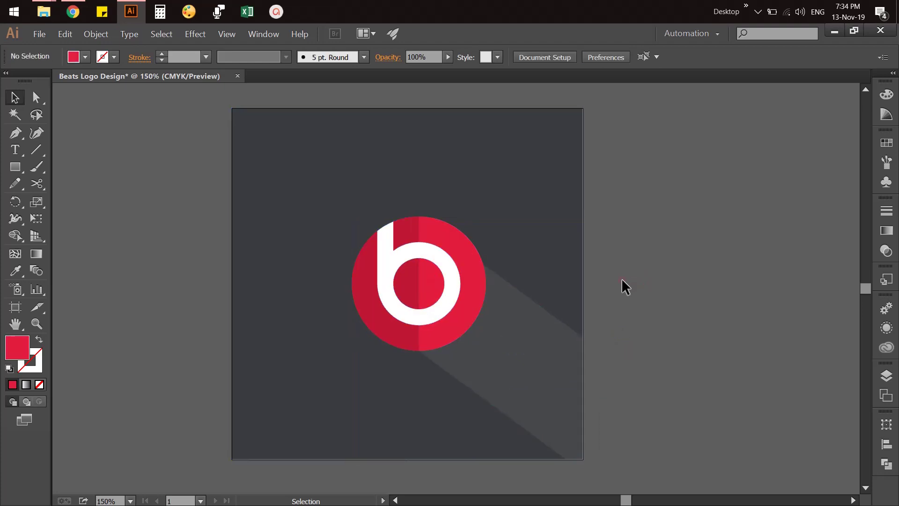
Try centring the logo and background with the align options, then undo it
left_click(445, 295)
left_click(887, 444)
left_click(685, 248)
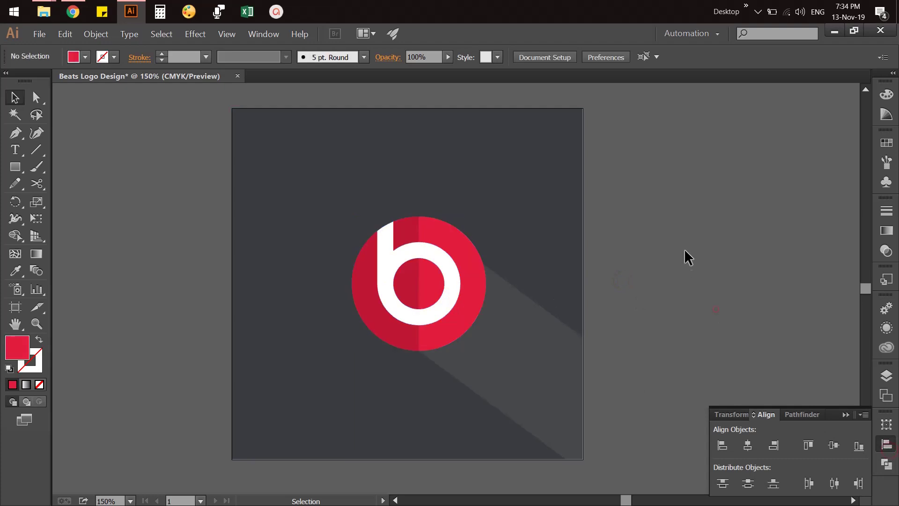
left_click_drag(684, 248, 556, 399)
left_click(749, 446)
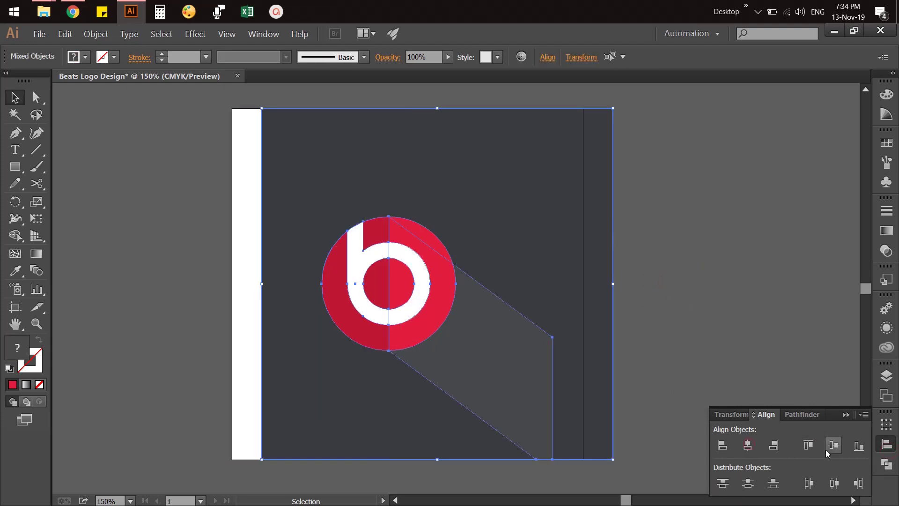
left_click(834, 445)
left_click(713, 321)
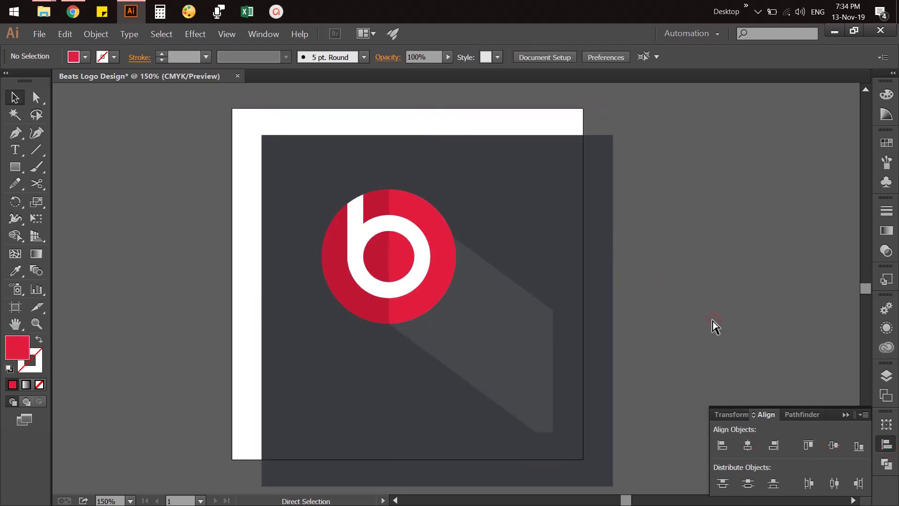
key("ctrl+z")
key("ctrl+z")
key("ctrl+z")
left_click(710, 320)
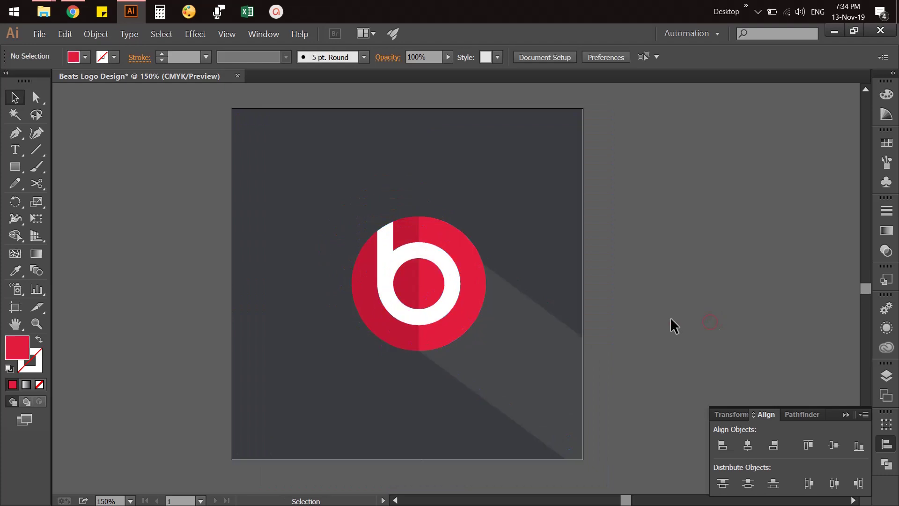
Show rulers and place vertical and horizontal guides crossing at the artboard centre
left_click(499, 209)
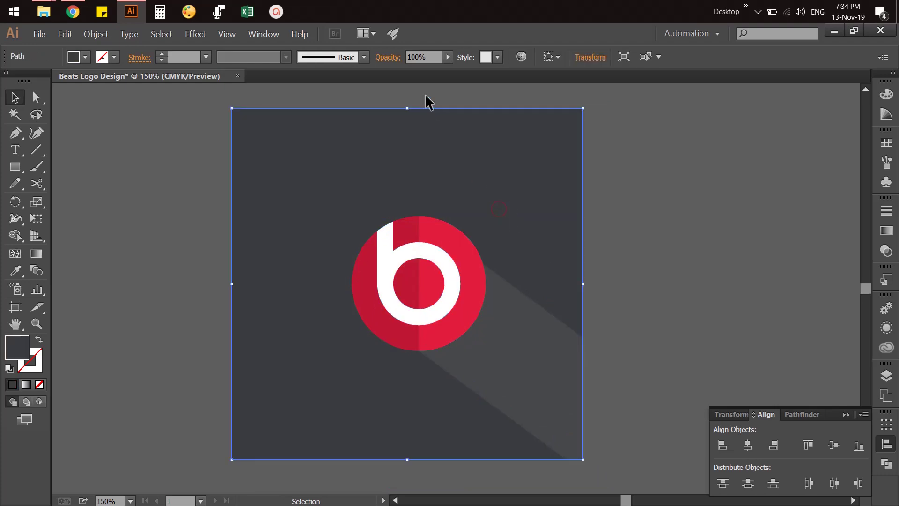
key("ctrl+r")
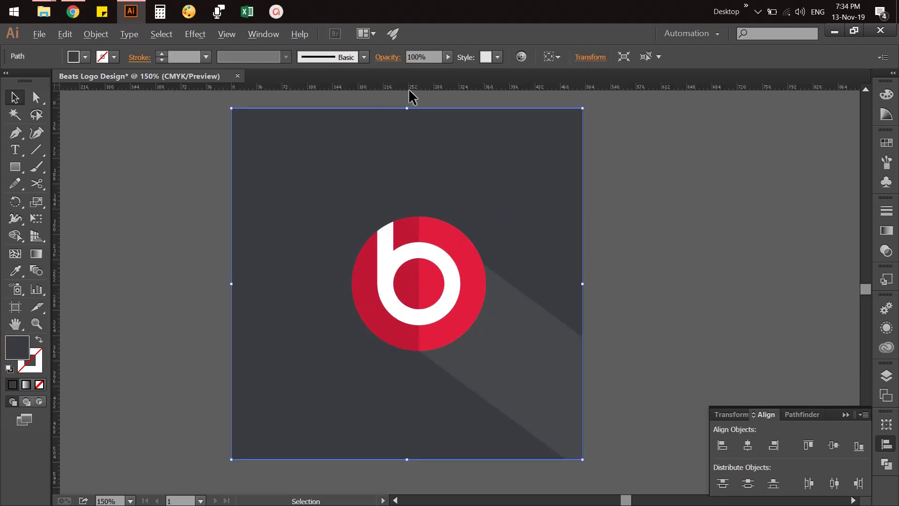
left_click_drag(409, 89, 407, 125)
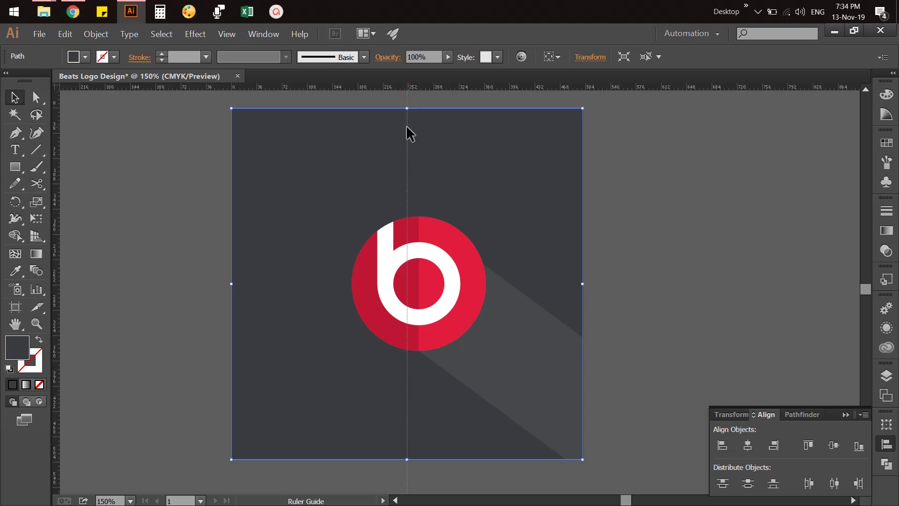
left_click(614, 215)
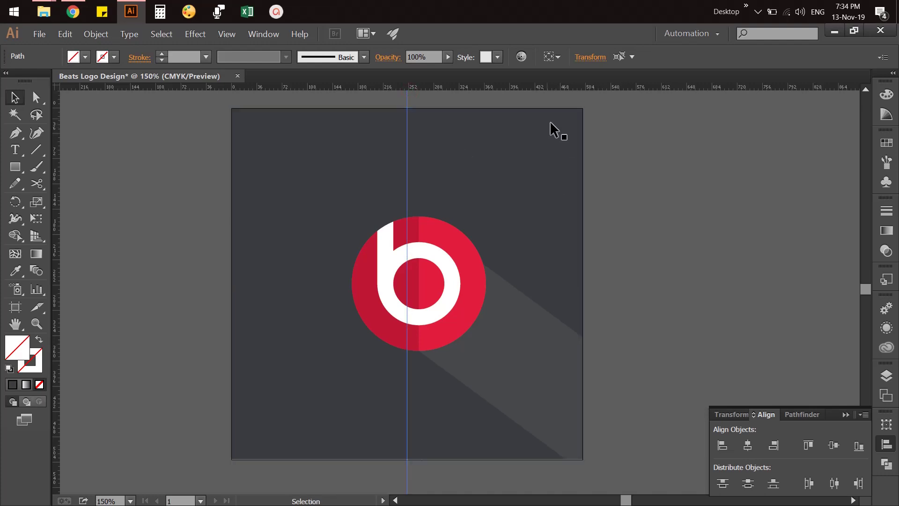
left_click_drag(534, 89, 538, 284)
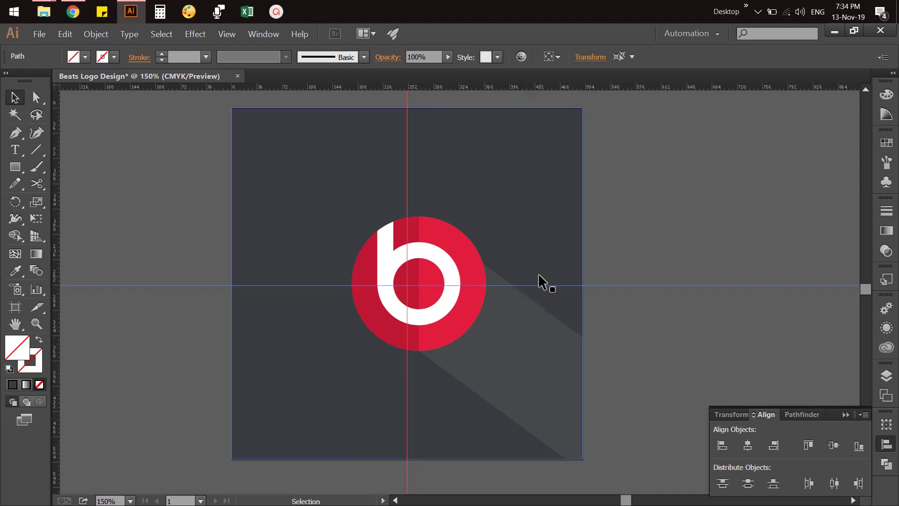
left_click(529, 257)
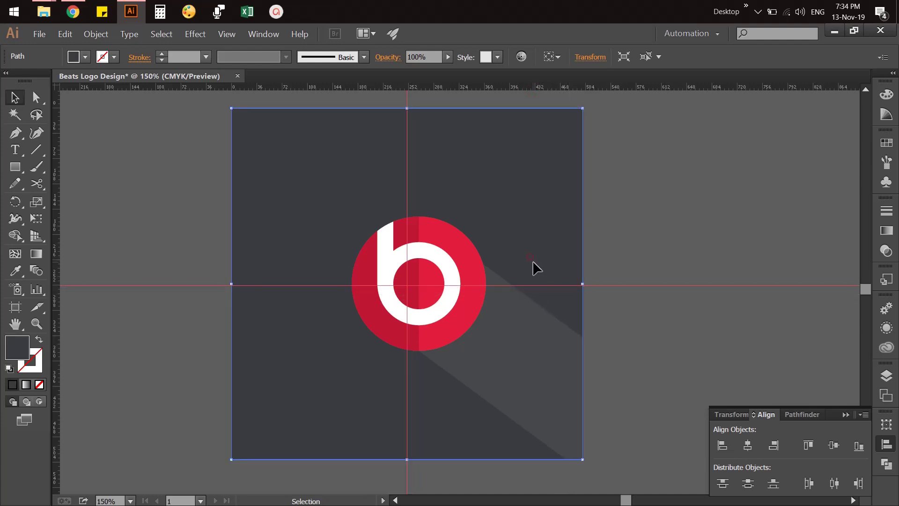
left_click(625, 285)
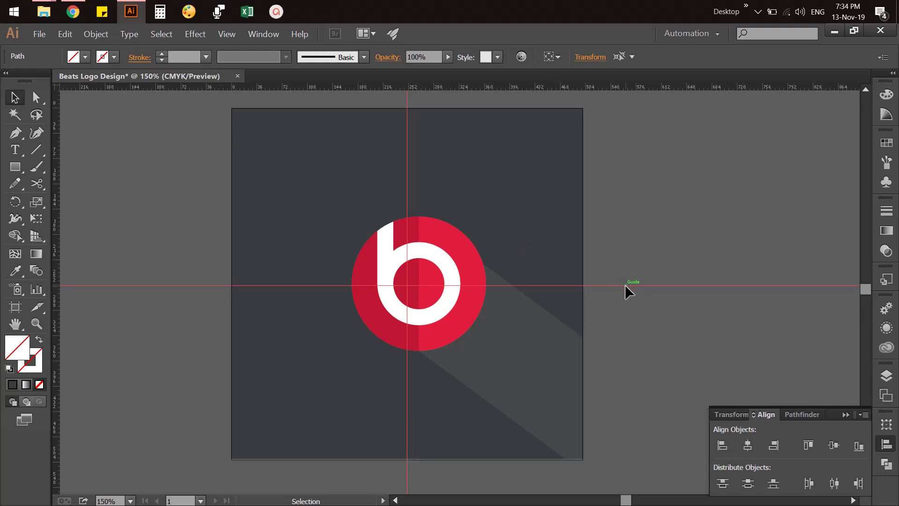
left_click_drag(625, 286, 625, 283)
left_click(531, 253)
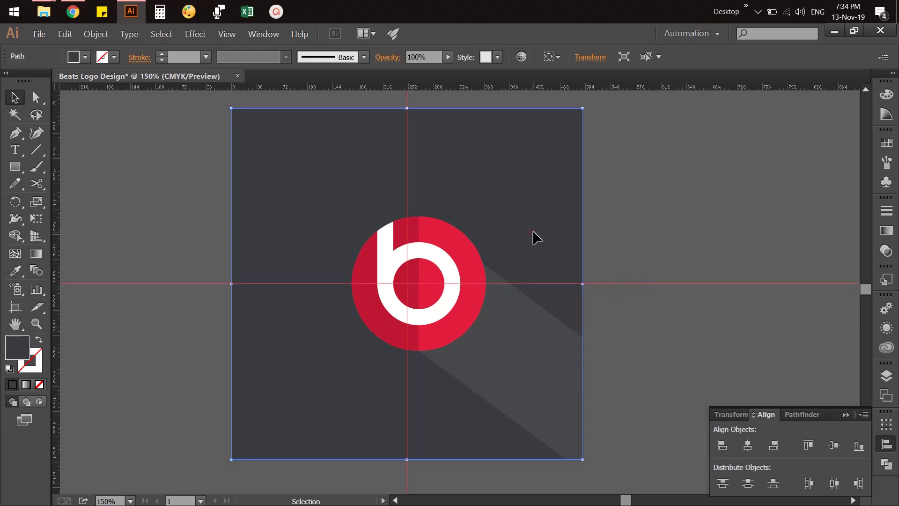
left_click(634, 238)
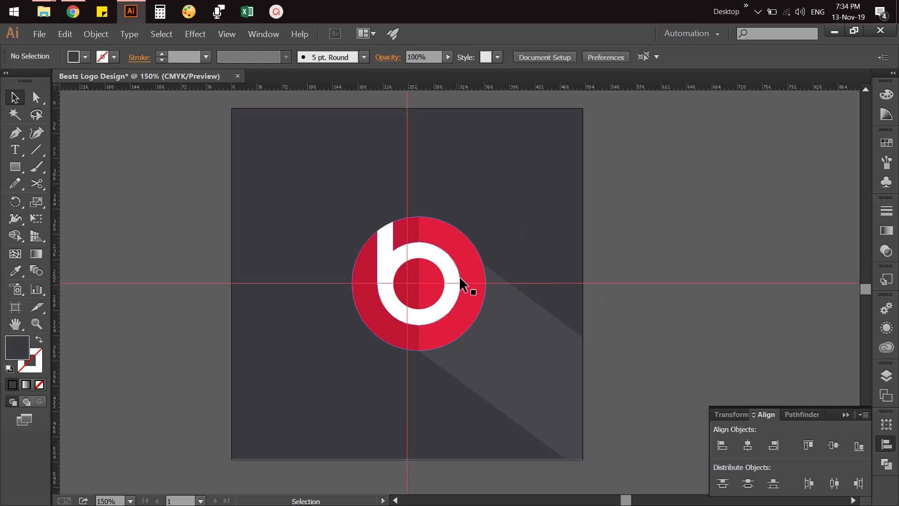
Nudge the logo and shadow group left and up onto the centre guides
left_click(441, 279)
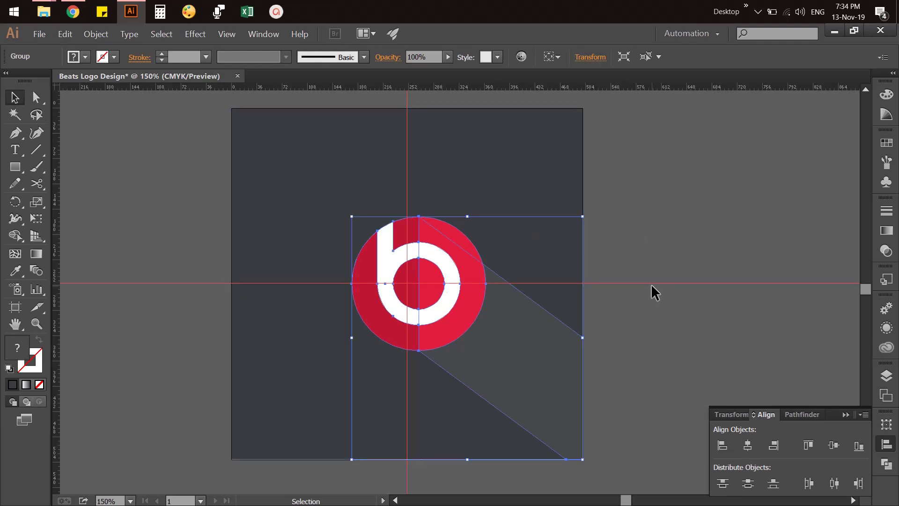
key("Left")
key("Left")
key("Left")
key("Left")
key("Left")
key("shift+Left")
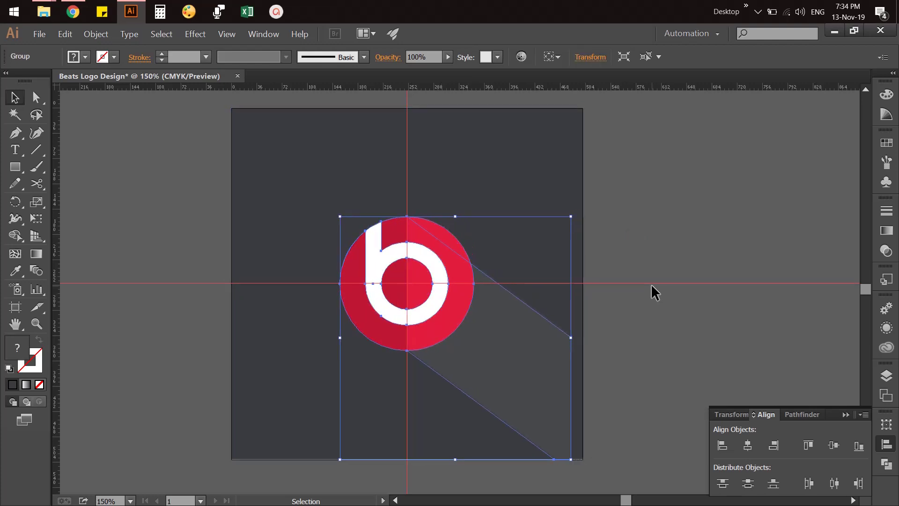
key("Up")
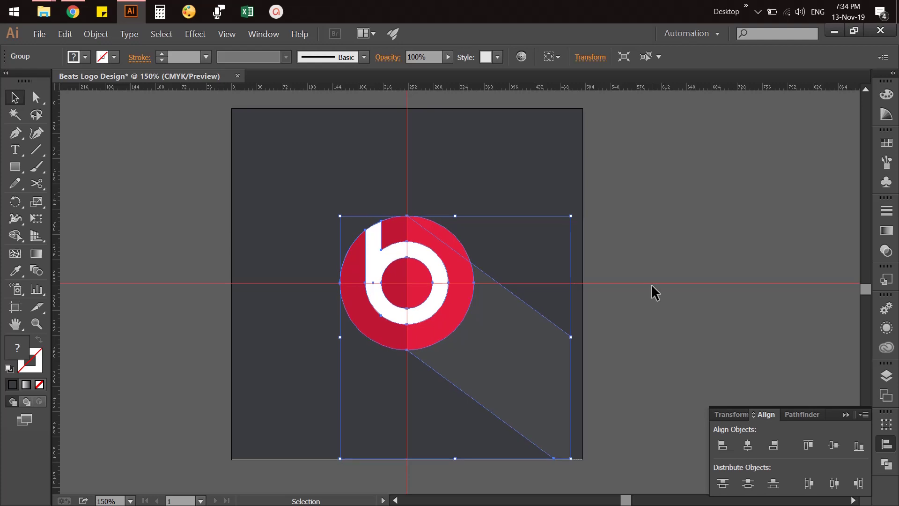
left_click(649, 335)
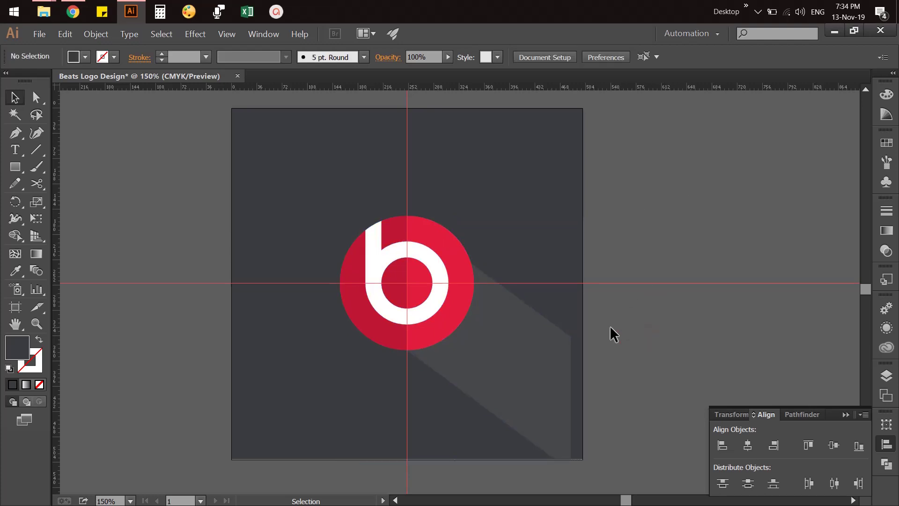
Ungroup the logo and shadow, and stretch the shadow toward the artboard's right edge
scroll(611, 326, "down", 3)
left_click(551, 319)
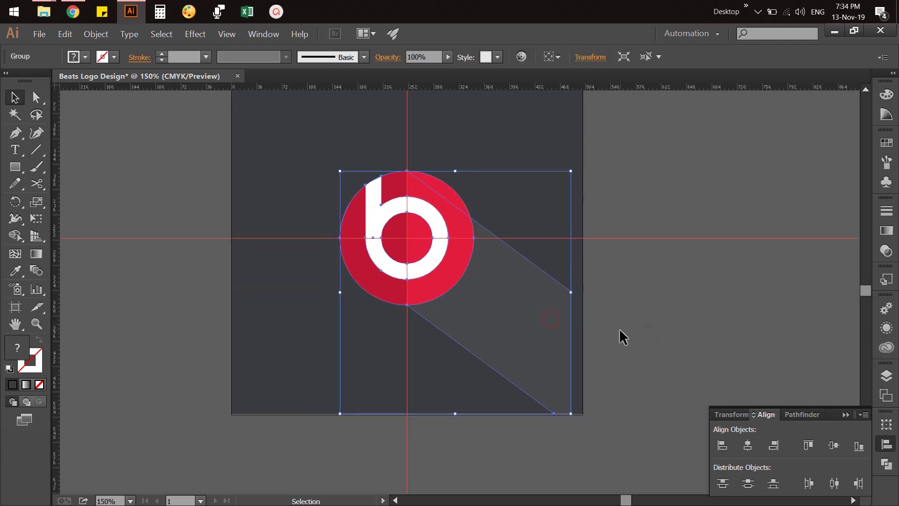
right_click(539, 323)
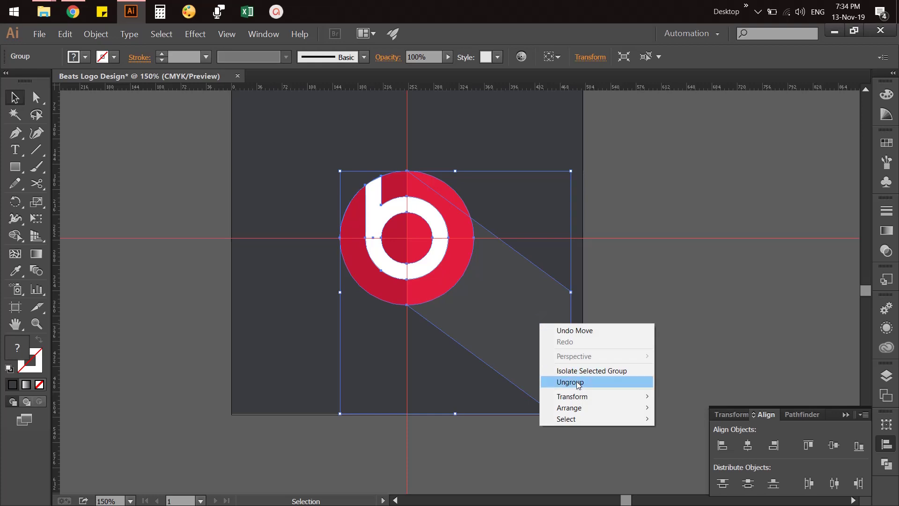
left_click(578, 382)
left_click(631, 336)
left_click(544, 330)
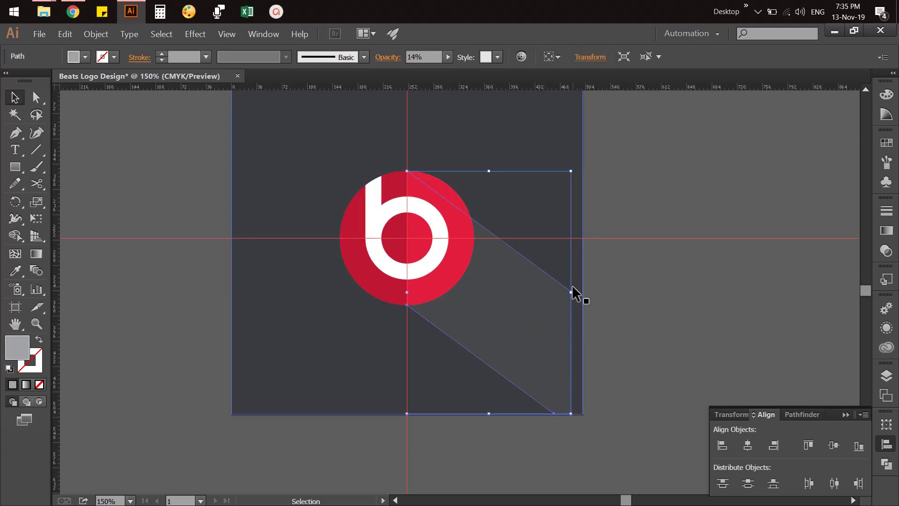
left_click_drag(572, 292, 583, 293)
left_click(634, 308)
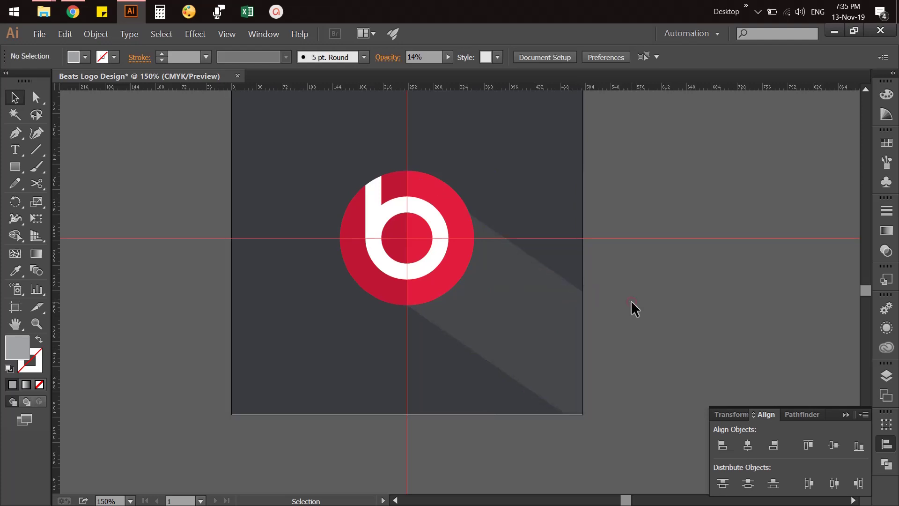
left_click(556, 317)
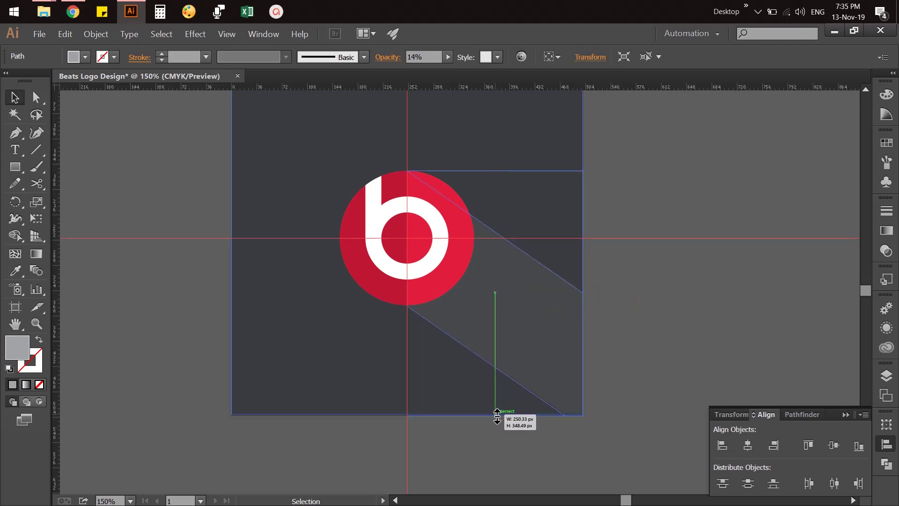
left_click(636, 389)
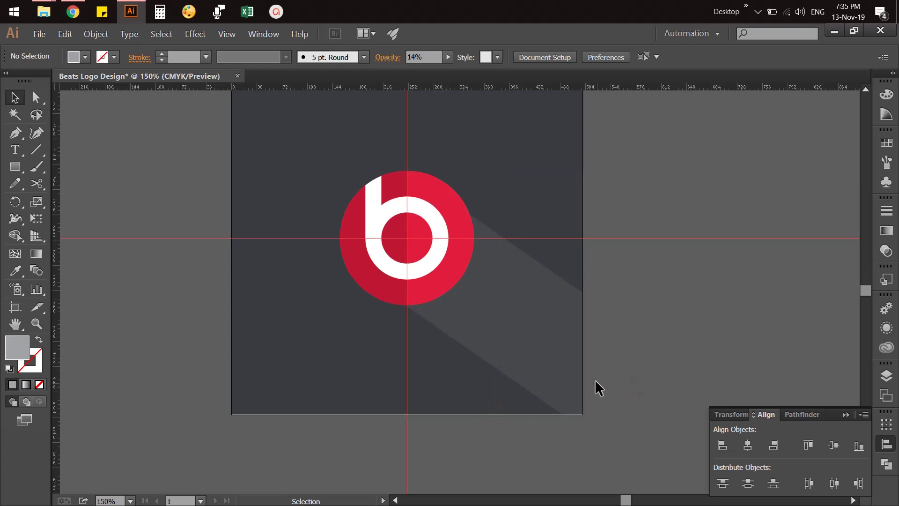
Zoom in to inspect the shadow triangle's lower end, then zoom back out
key("z")
left_click_drag(625, 339, 451, 443)
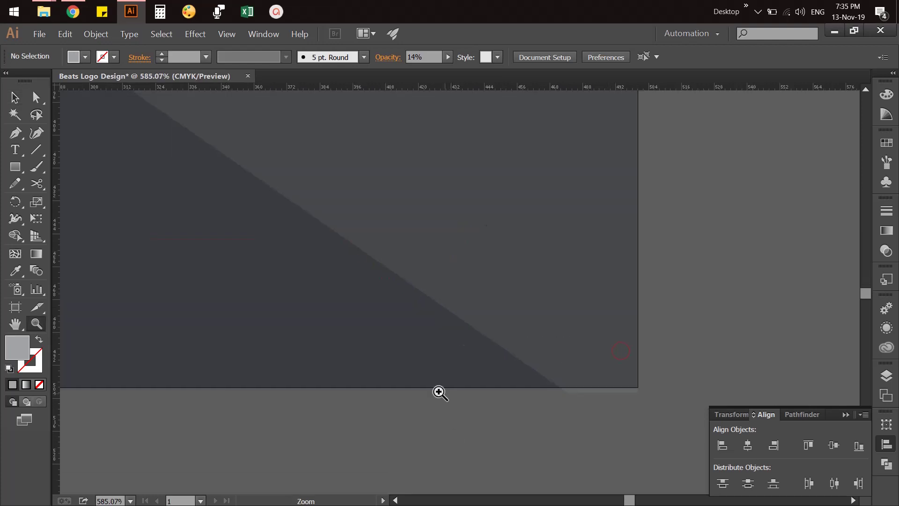
key("v")
left_click(568, 315)
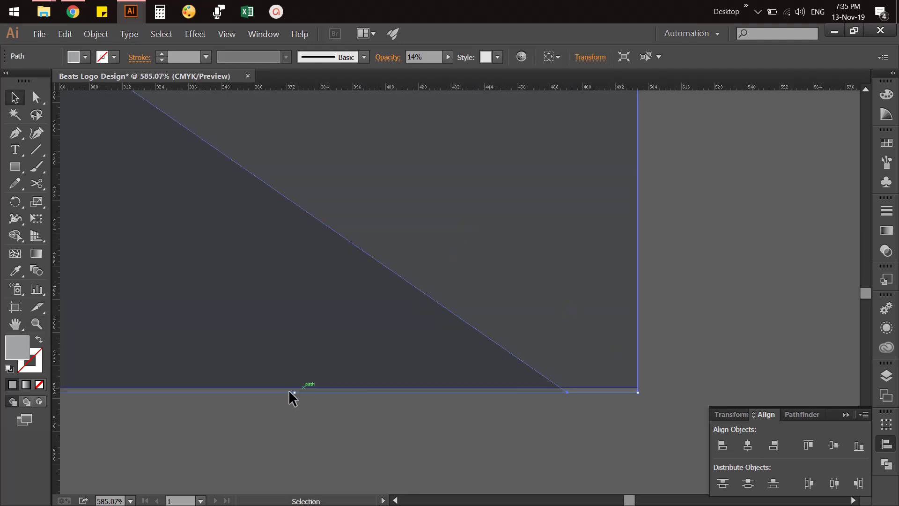
left_click(291, 393)
left_click(474, 298)
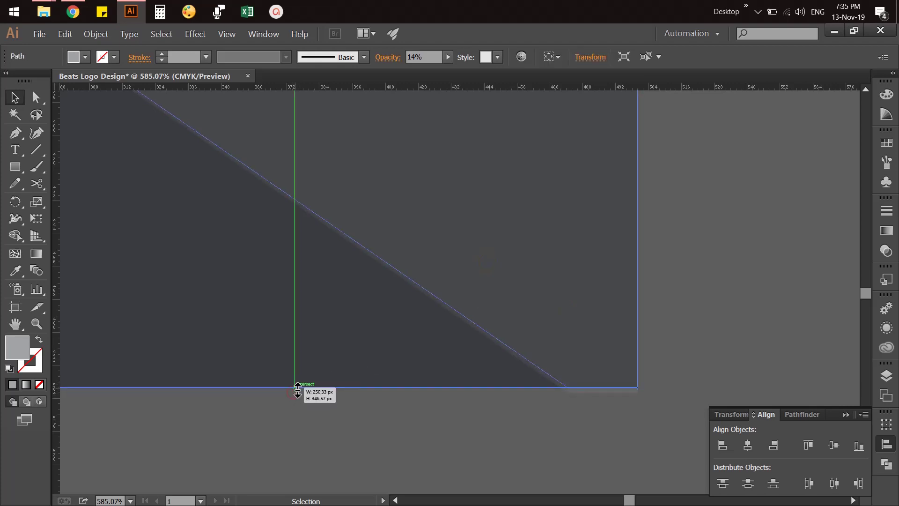
left_click(521, 398)
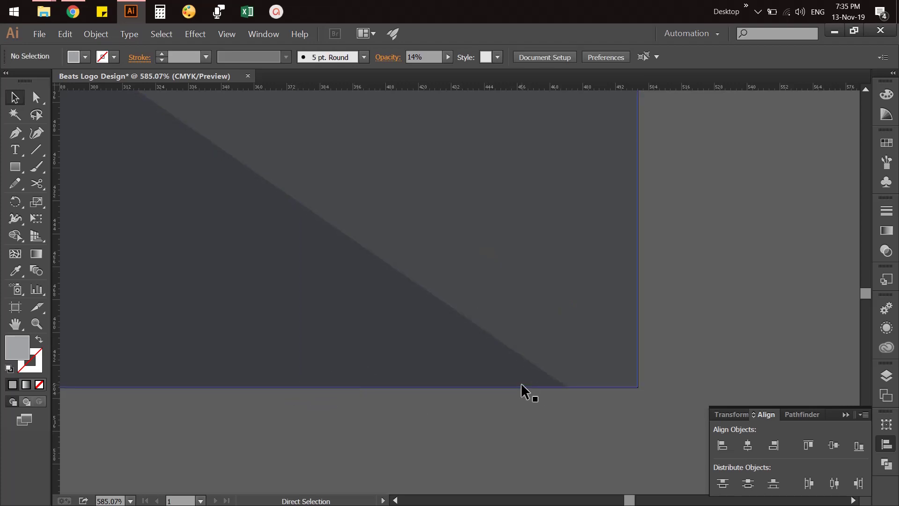
key("ctrl+1")
key("ctrl+minus")
Delete the vertical and horizontal guides
scroll(468, 375, "up", 1)
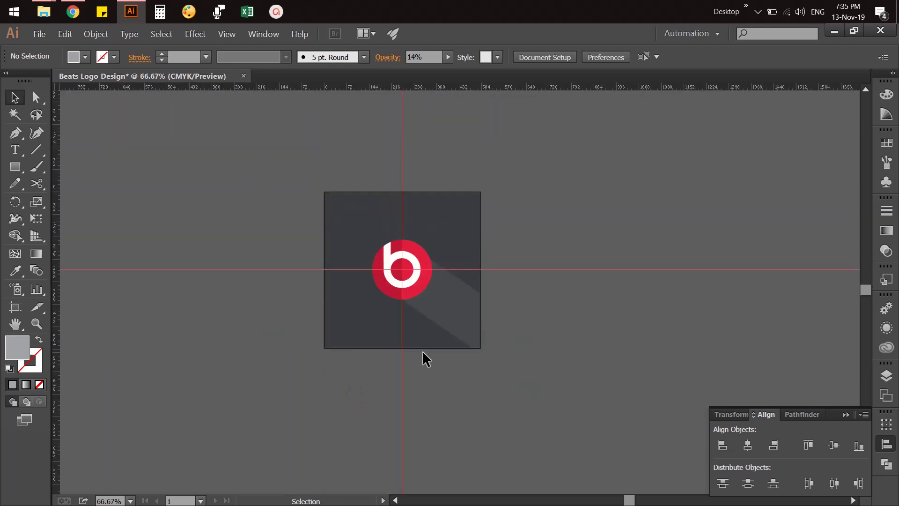
left_click(402, 161)
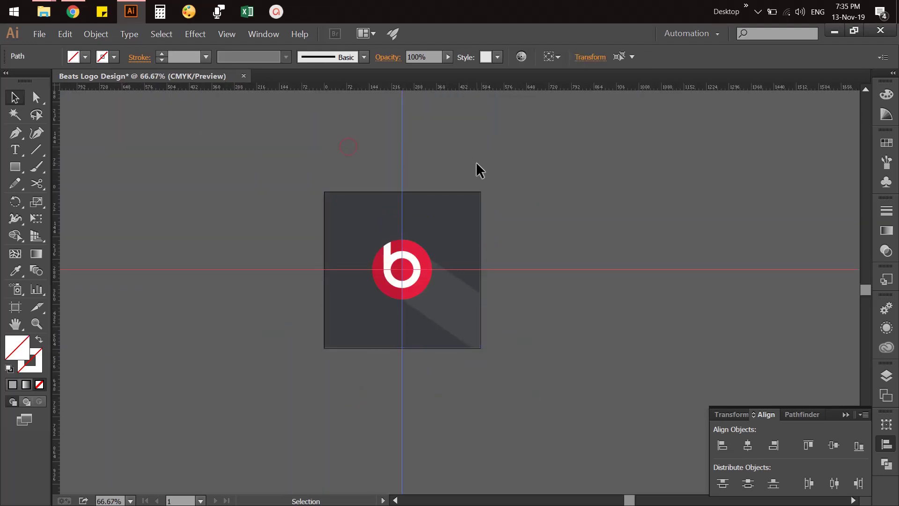
key("Delete")
left_click_drag(626, 200, 675, 341)
key("Delete")
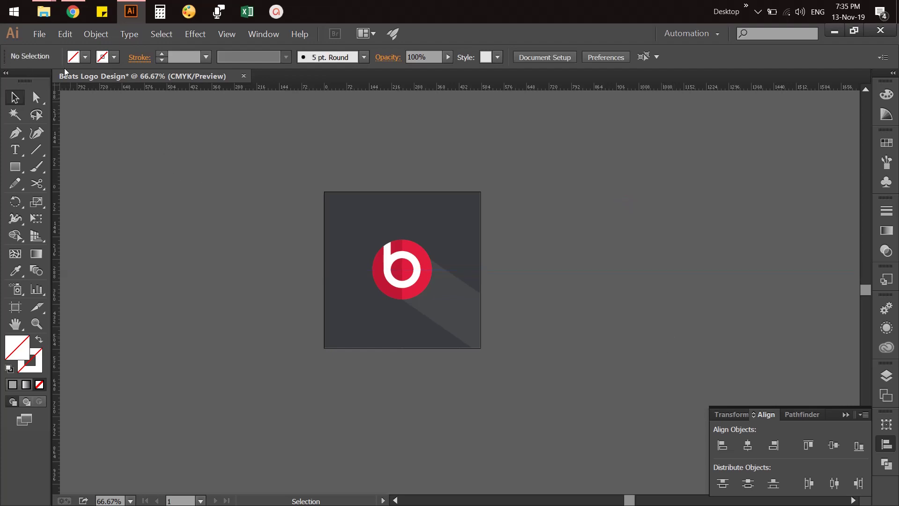
Save the artwork as Beats Logo Design.ai in the 4. Beats Logo Design folder
left_click(39, 34)
left_click(67, 120)
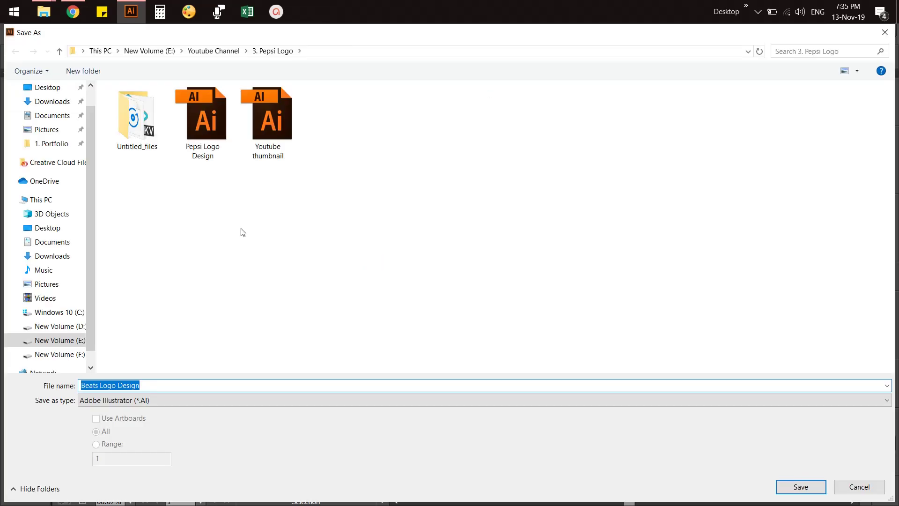
left_click(239, 53)
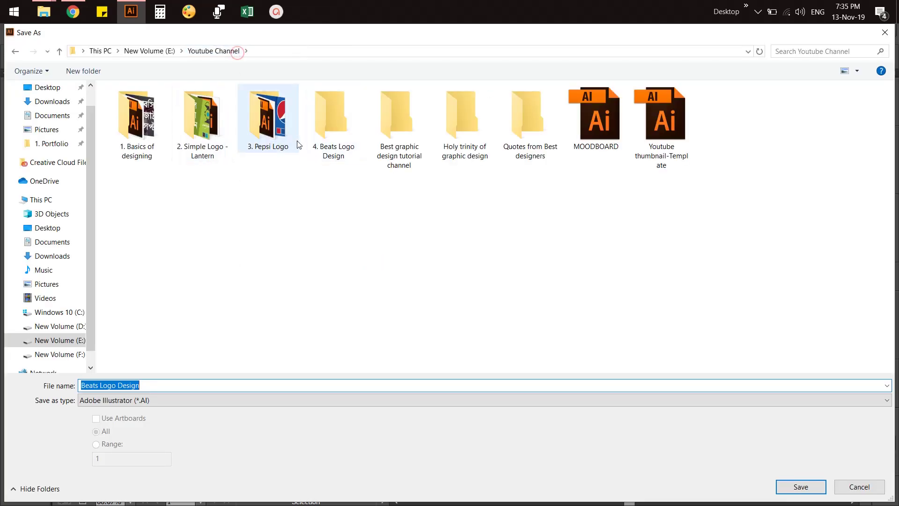
double_click(323, 141)
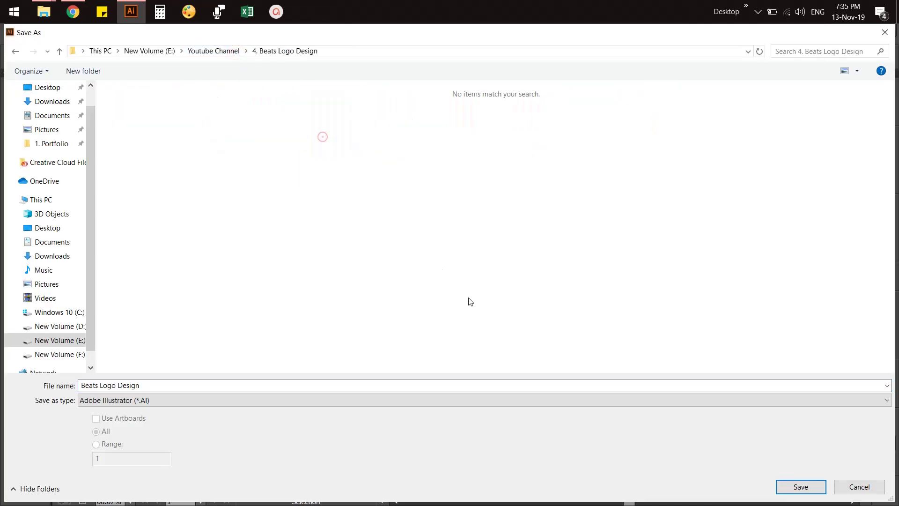
left_click(798, 486)
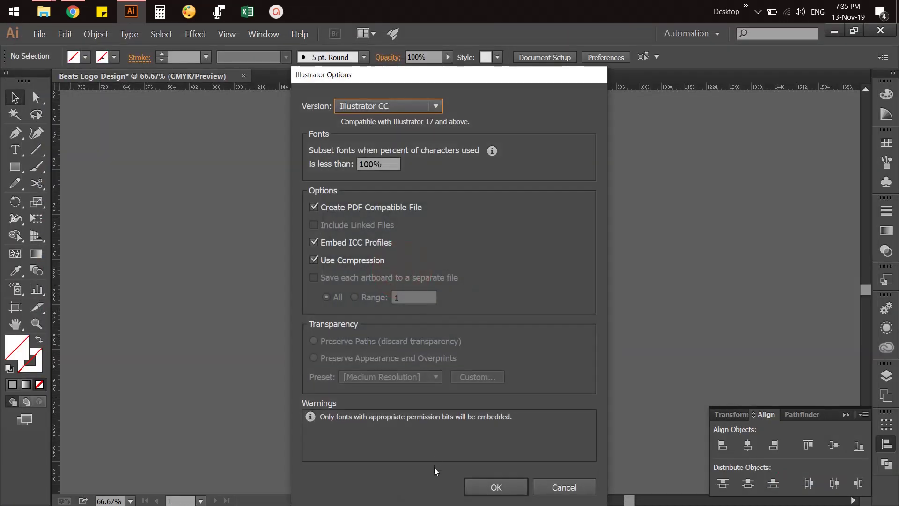
left_click(495, 485)
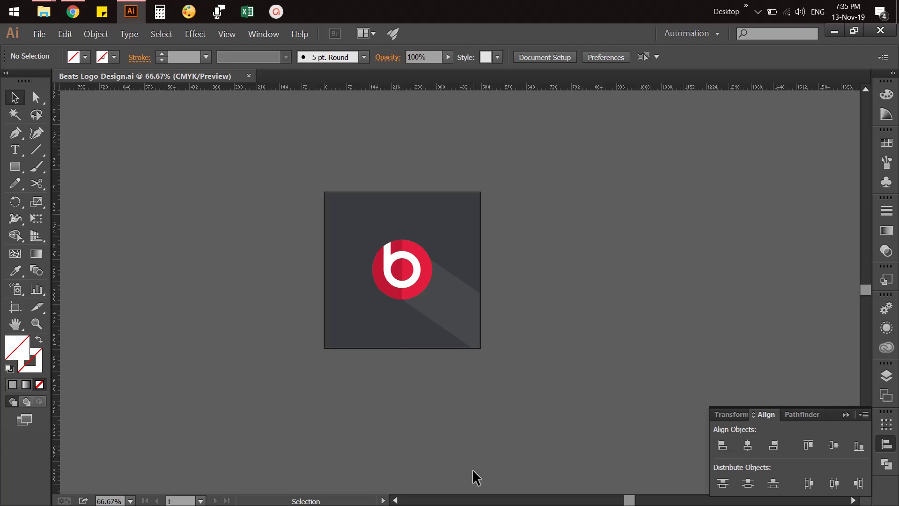
Export the artwork as a High (300 ppi) PNG into the 4. Beats Logo Design folder
left_click(39, 34)
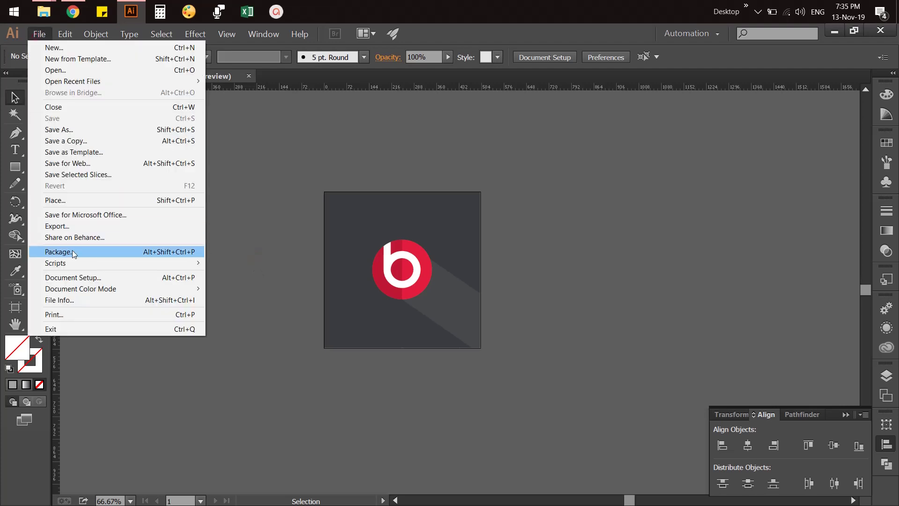
left_click(71, 226)
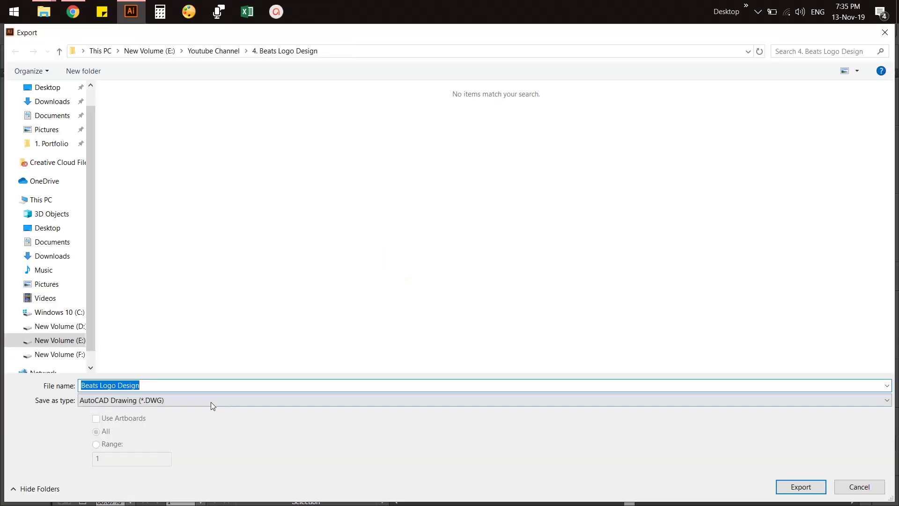
left_click(210, 400)
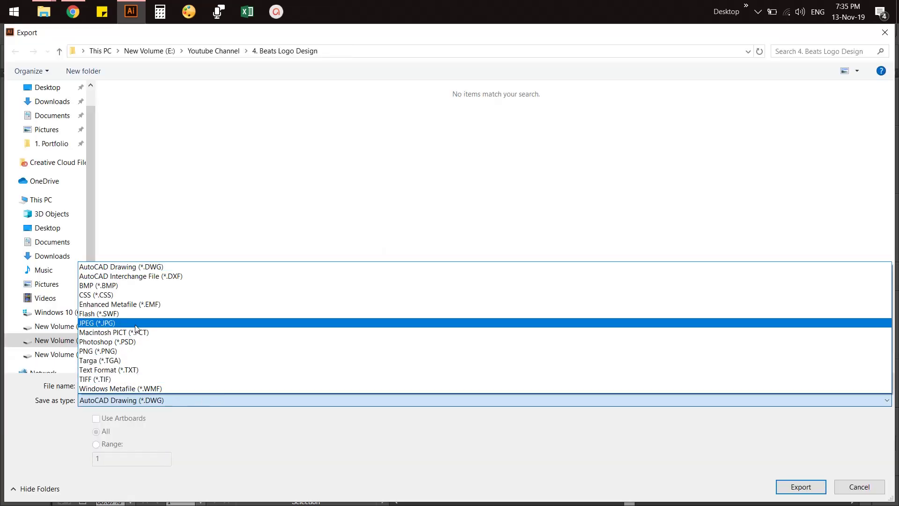
left_click(126, 351)
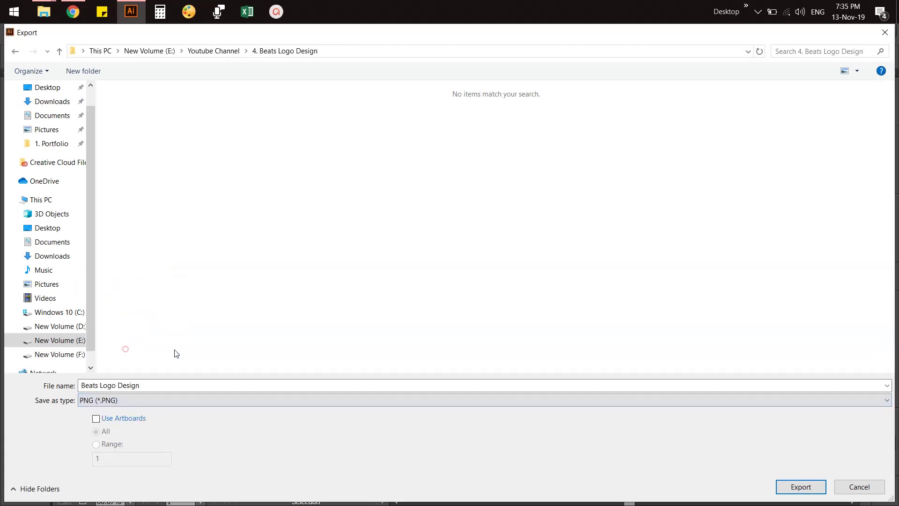
left_click(801, 487)
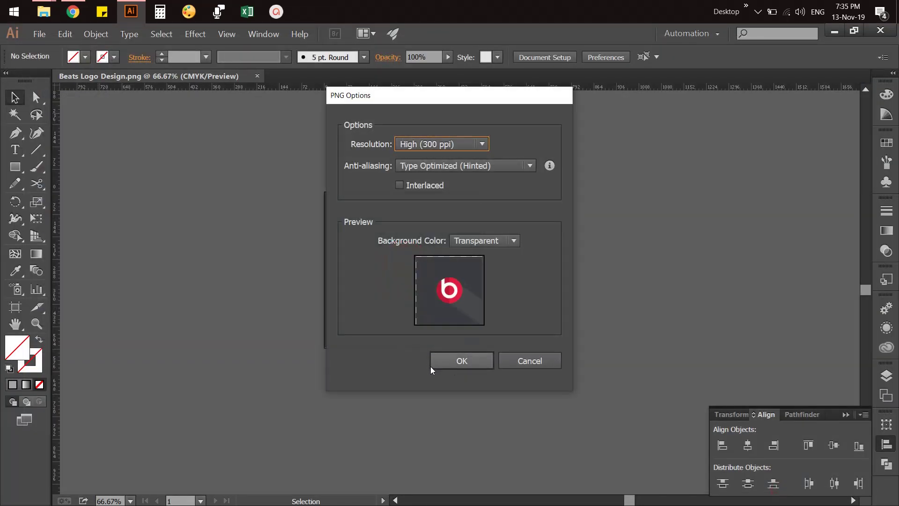
left_click(456, 368)
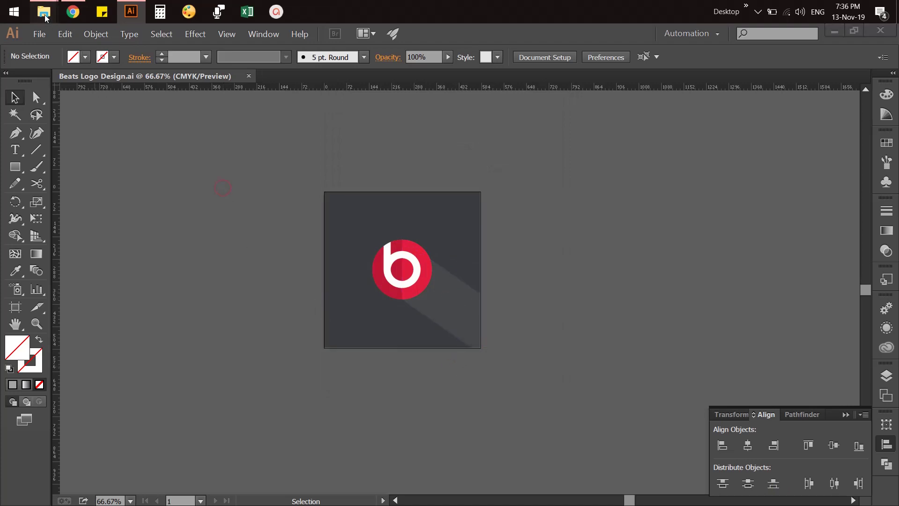
mouse_move(43, 12)
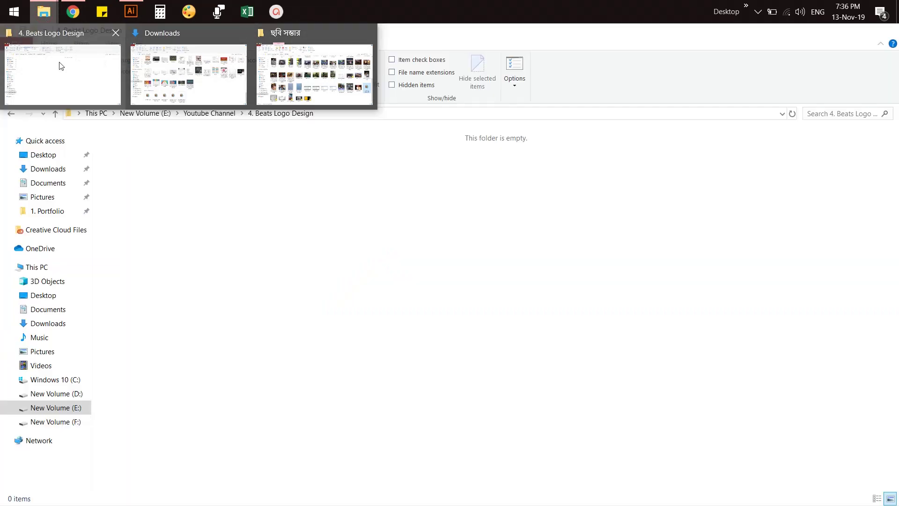
Preview the exported Beats Logo Design.png from the project folder, then show the desktop
left_click(61, 66)
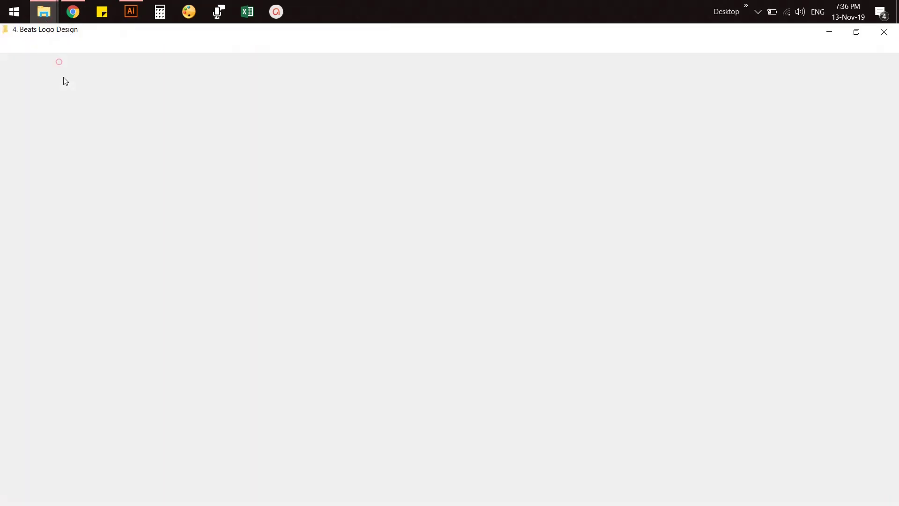
left_click(195, 165)
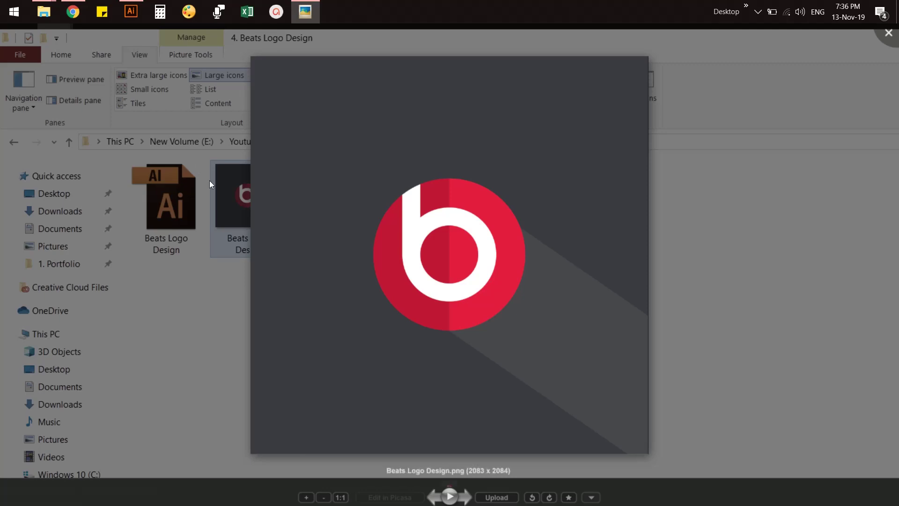
left_click(889, 42)
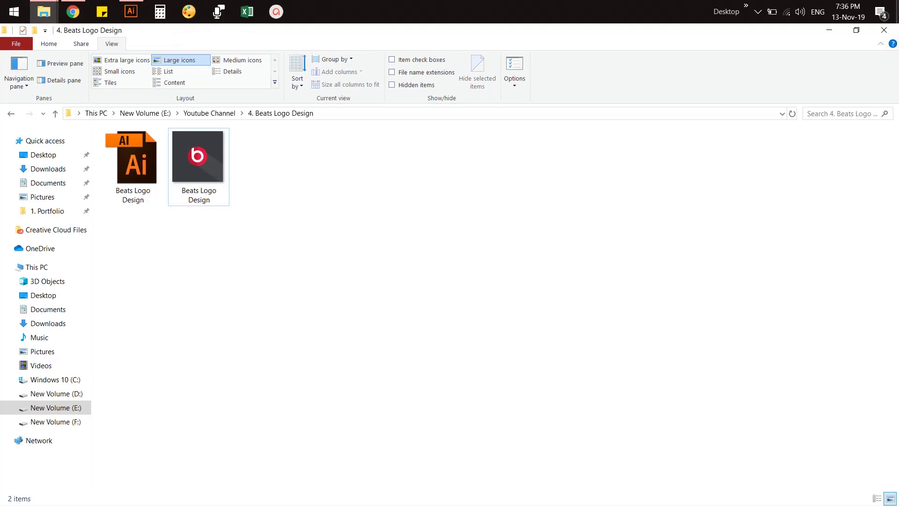
key("super+d")
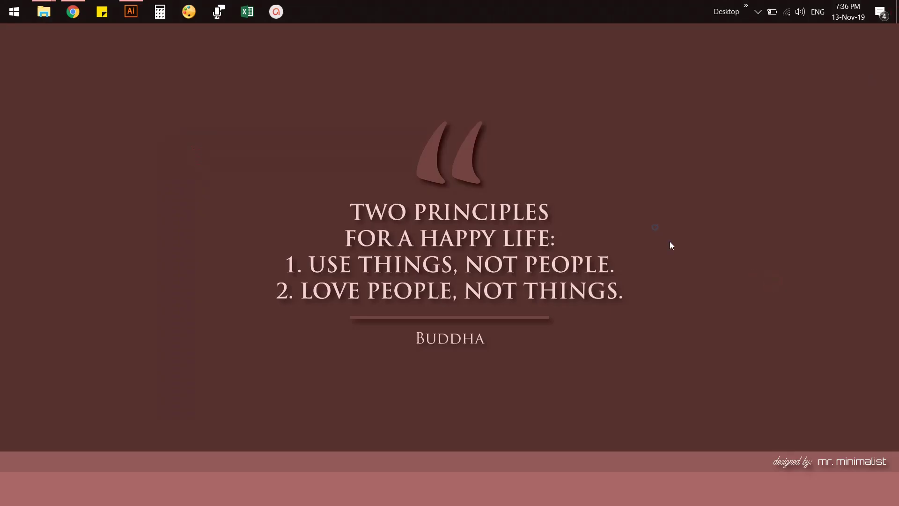